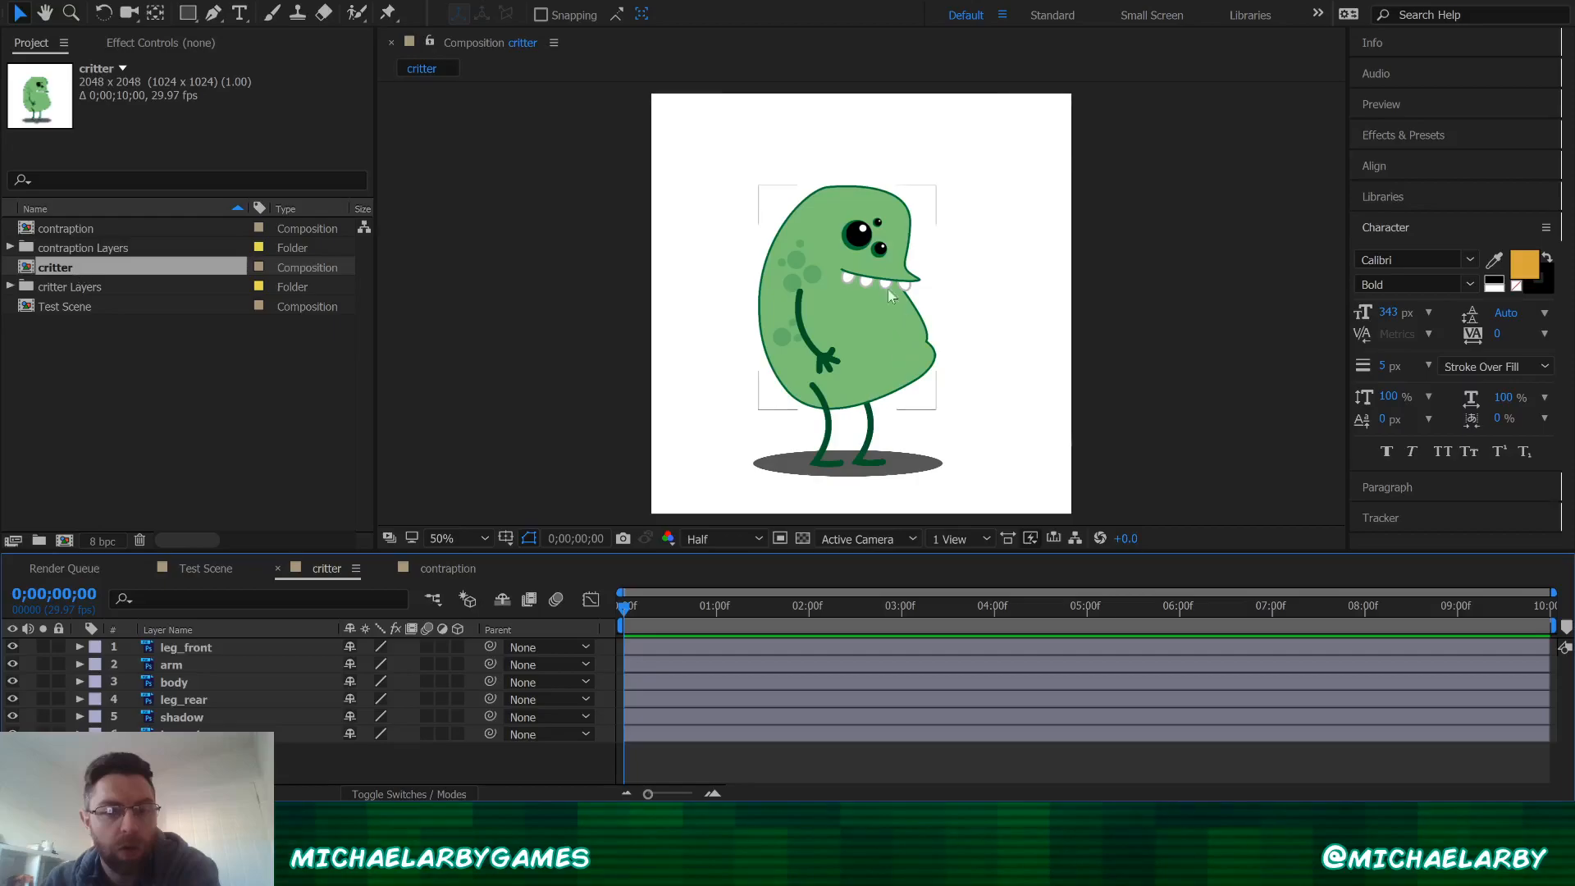
# - Try moving the body layer on its own, up and away from the limbs, and undo the move
pyautogui.click(818, 363)
pyautogui.moveTo(776, 390); pyautogui.dragTo(883, 322)
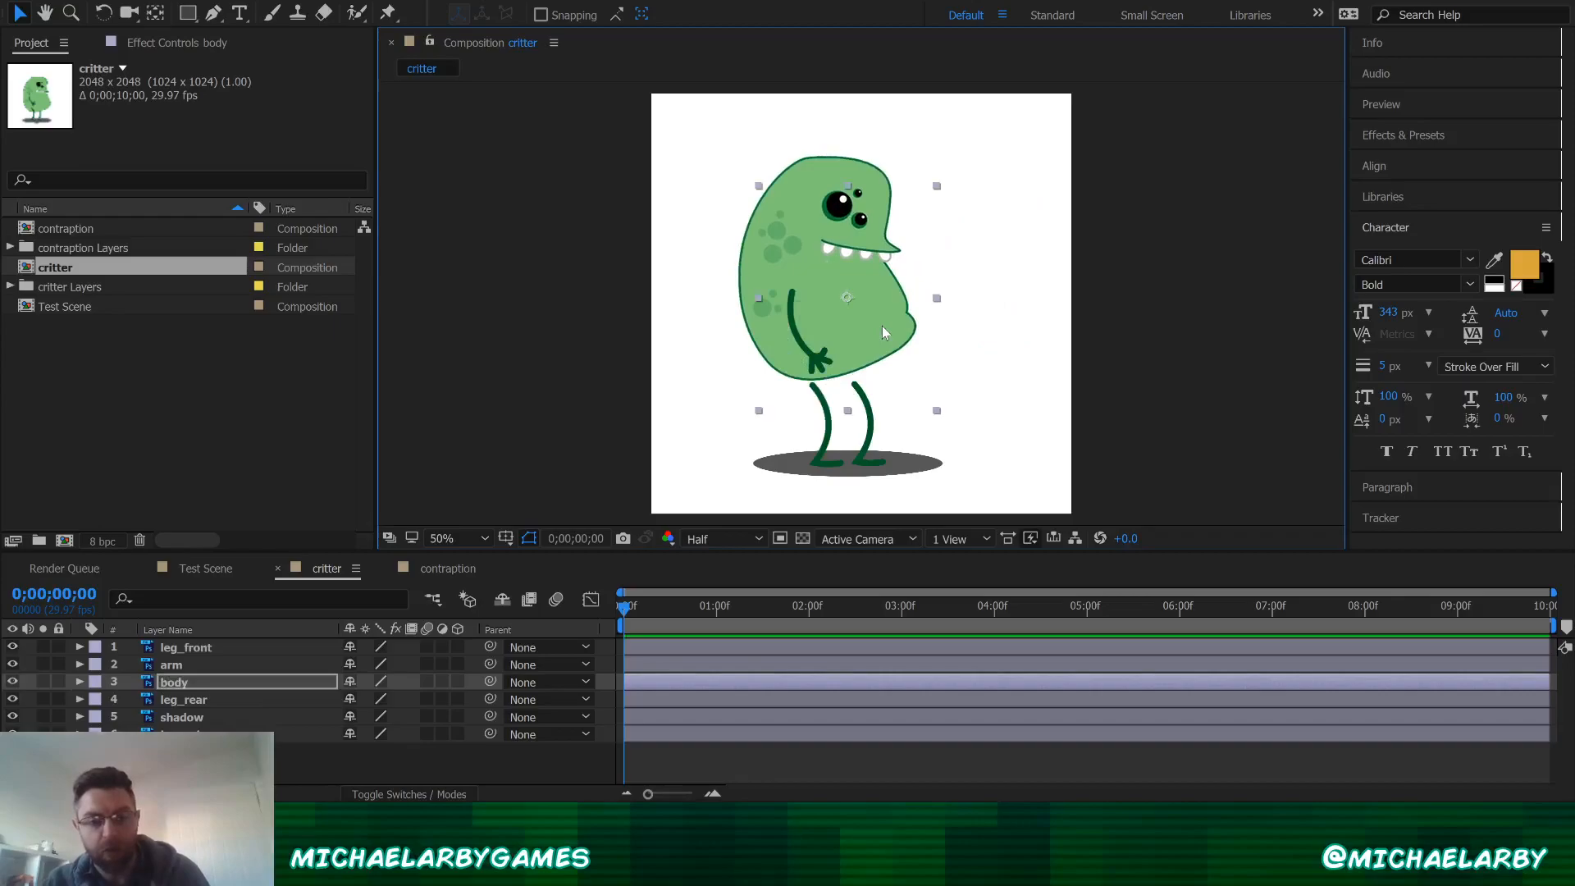
pyautogui.hotkey('ctrl', 'z')
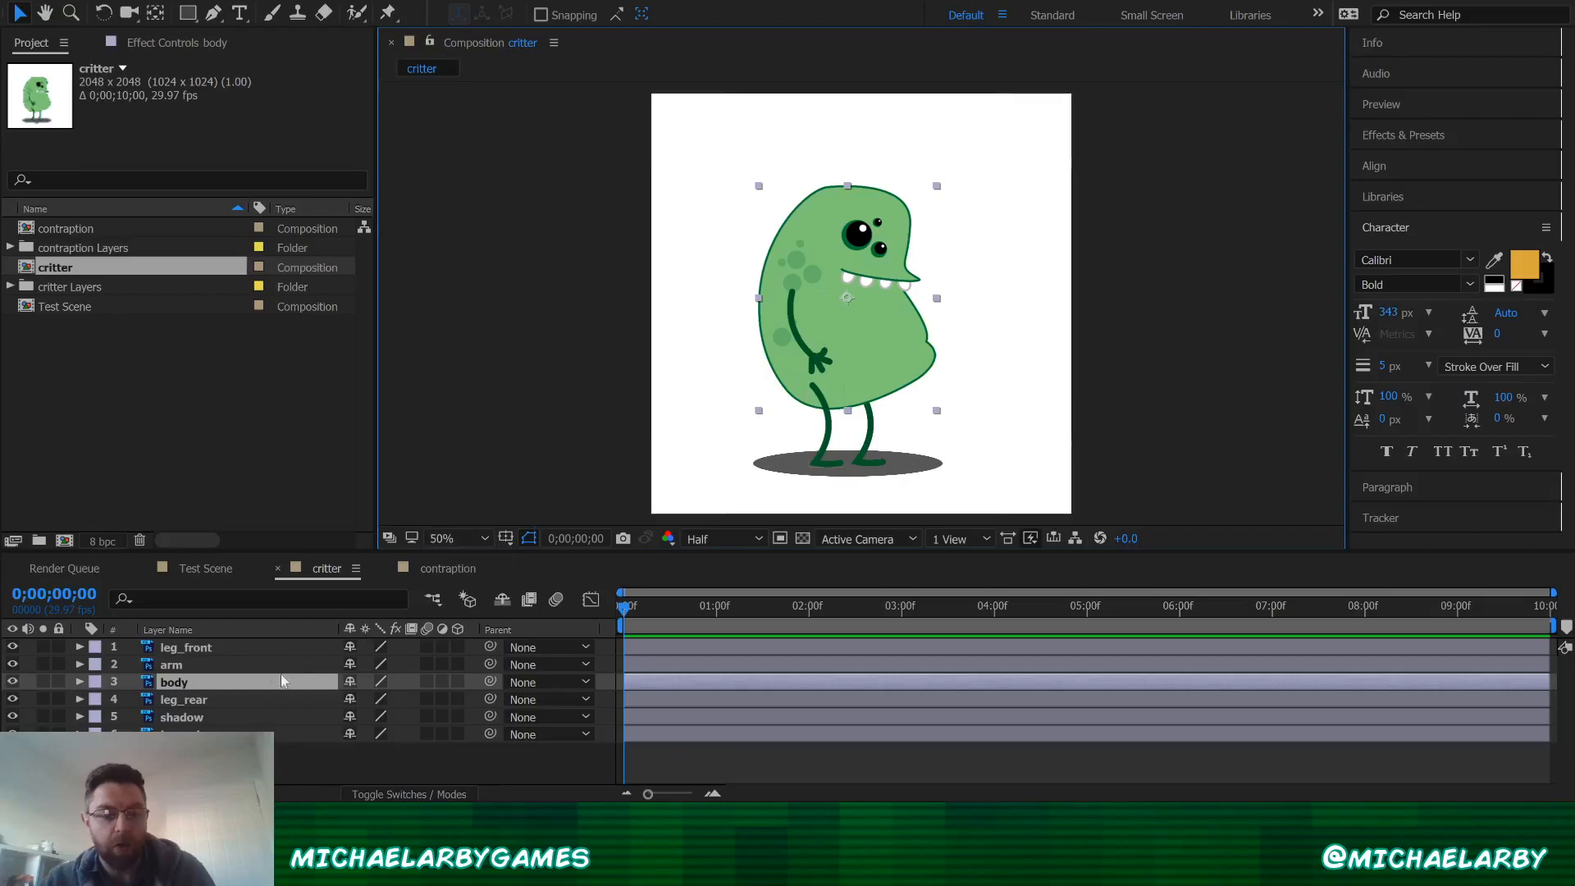
# - Shift the arm slightly down and towards the critter's back, and try moving the body separately before undoing only the body move
pyautogui.click(223, 668)
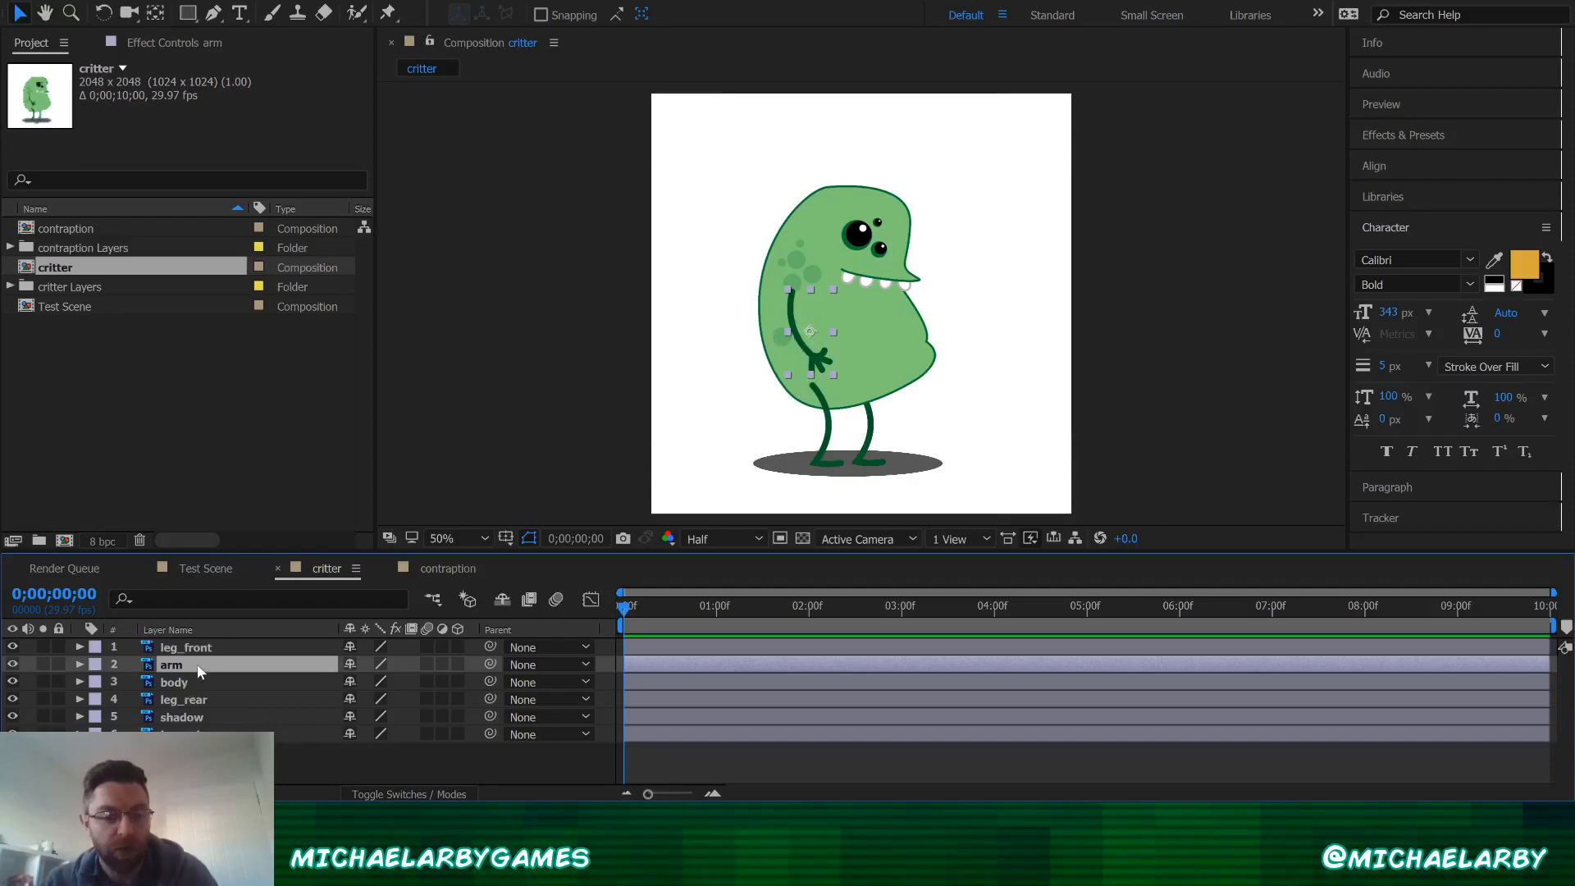
pyautogui.moveTo(814, 361); pyautogui.dragTo(805, 366)
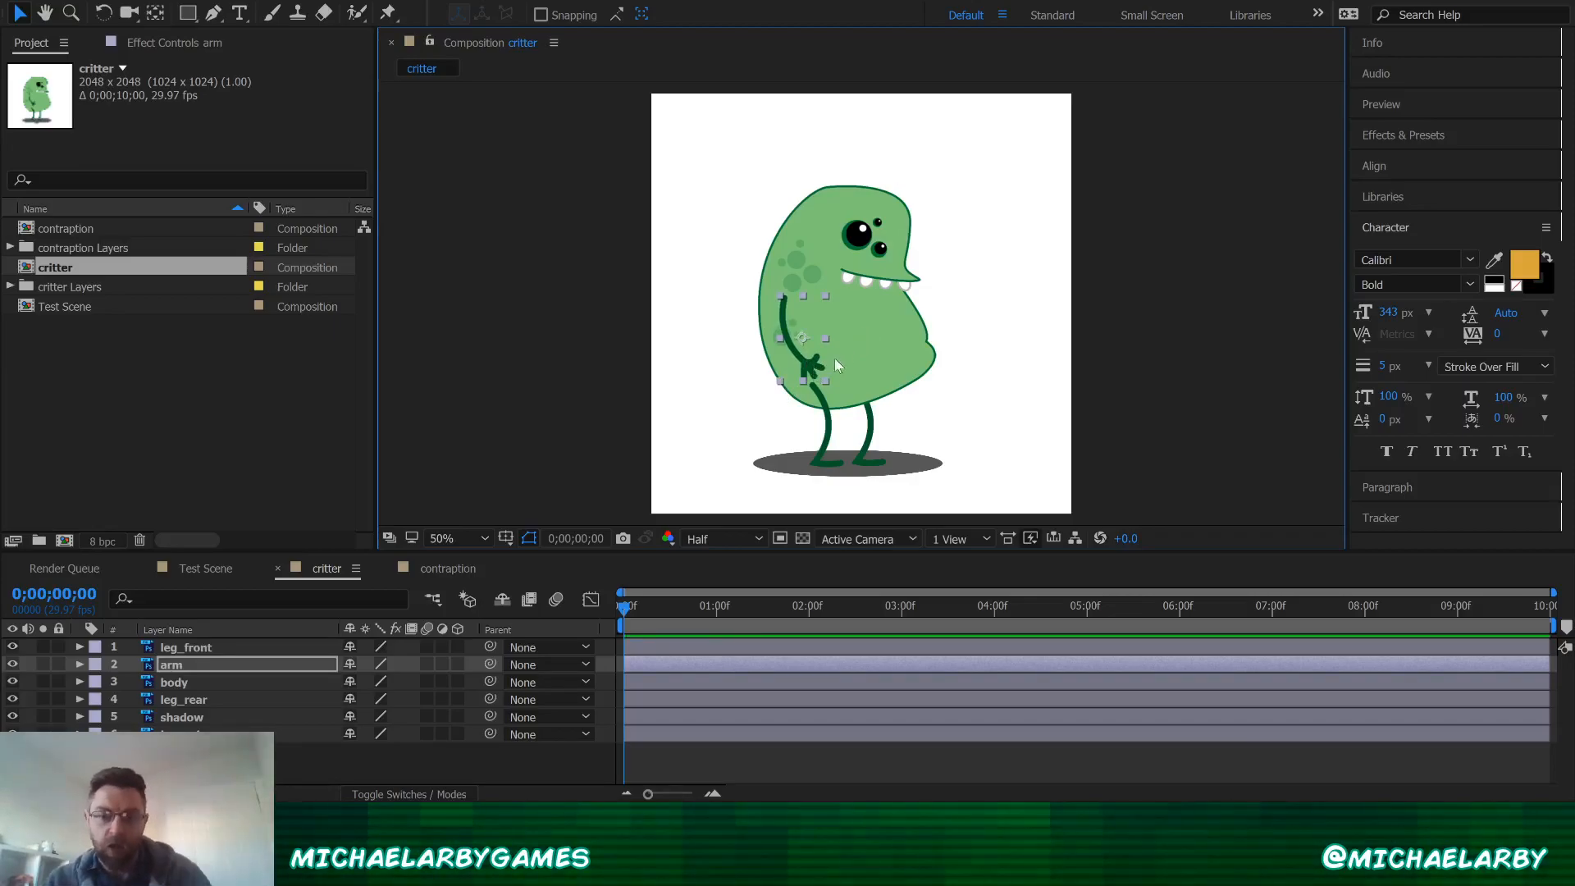
pyautogui.moveTo(876, 343)
pyautogui.mouseDown()
pyautogui.moveTo(903, 354)
pyautogui.moveTo(875, 351)
pyautogui.moveTo(886, 318)
pyautogui.moveTo(864, 328)
pyautogui.moveTo(879, 342)
pyautogui.moveTo(870, 331)
pyautogui.moveTo(866, 357)
pyautogui.moveTo(883, 341)
pyautogui.moveTo(874, 359)
pyautogui.mouseUp()
pyautogui.hotkey('ctrl', 'z')
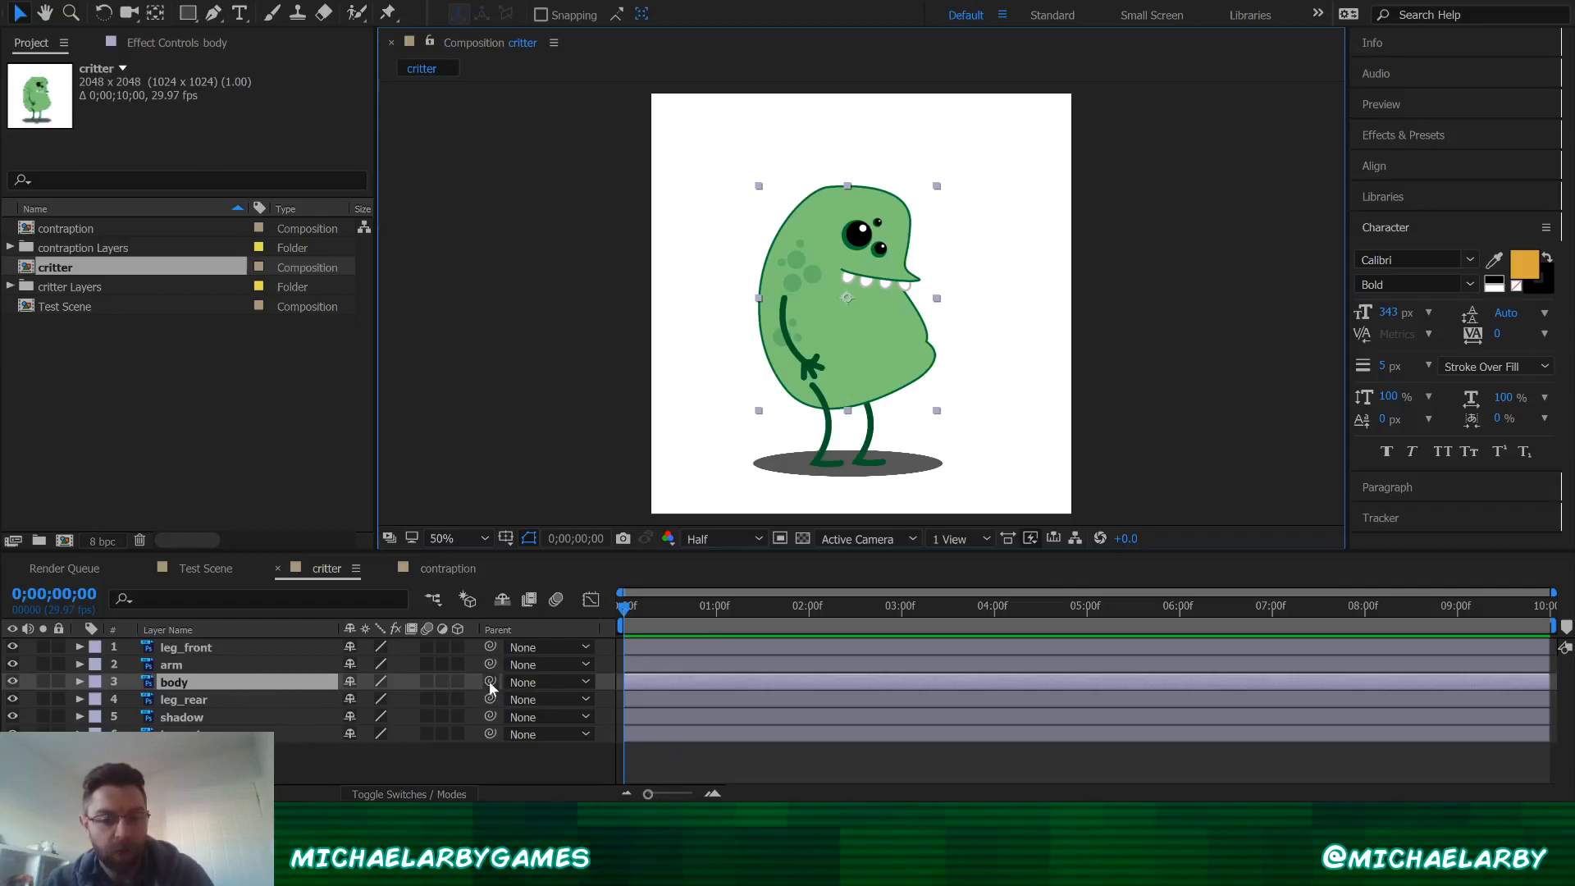
# - Parent the arm layer to the body layer, test the link by moving the body, and undo the test move
pyautogui.moveTo(491, 681); pyautogui.dragTo(208, 680)
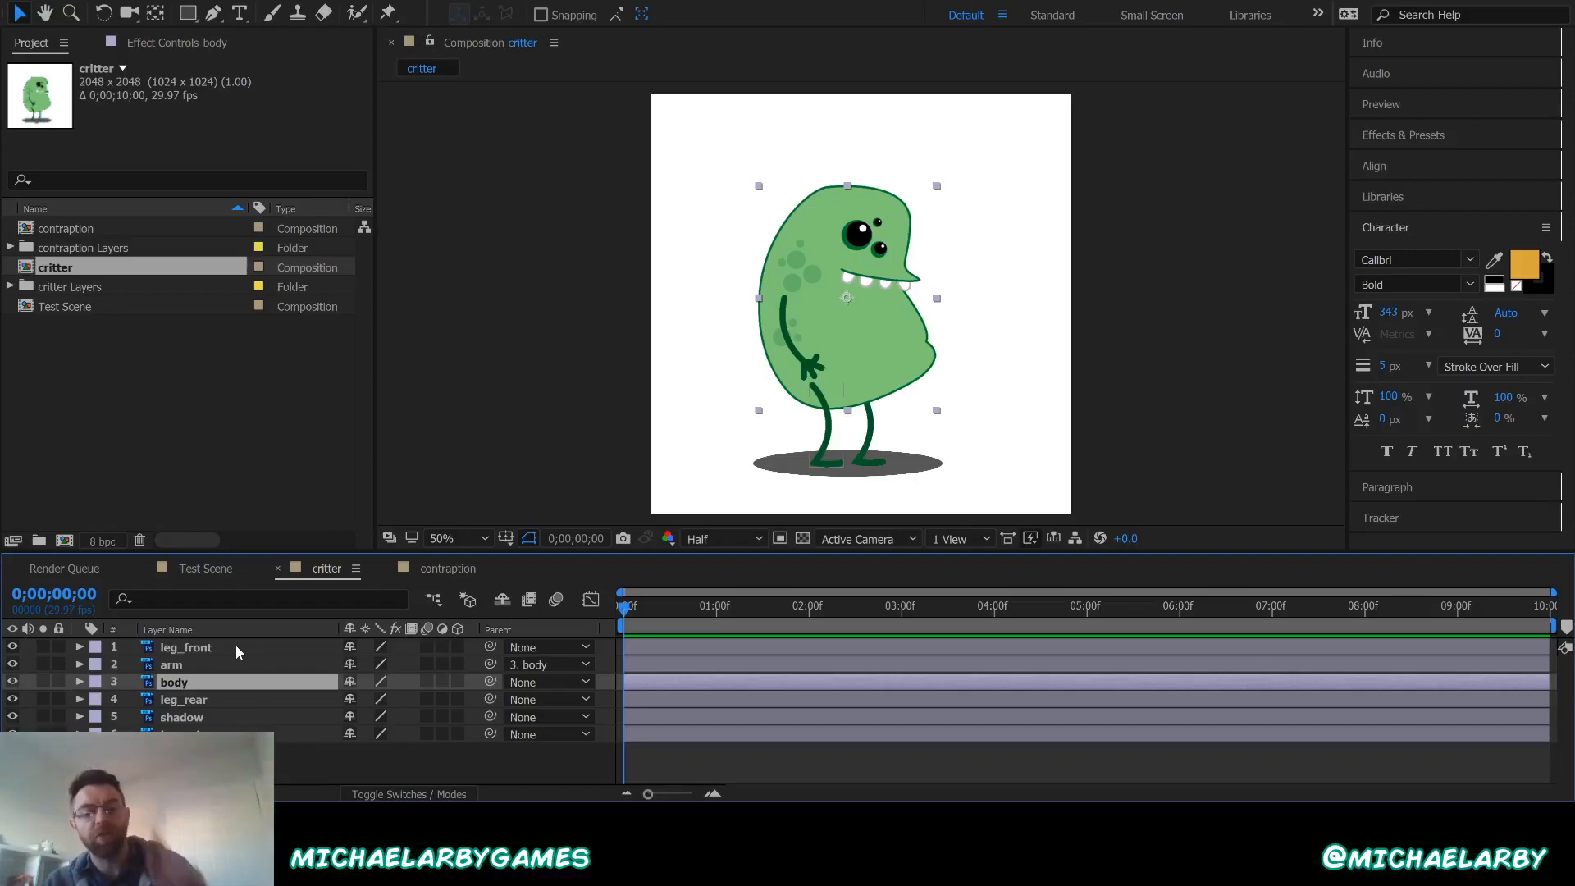
pyautogui.click(232, 665)
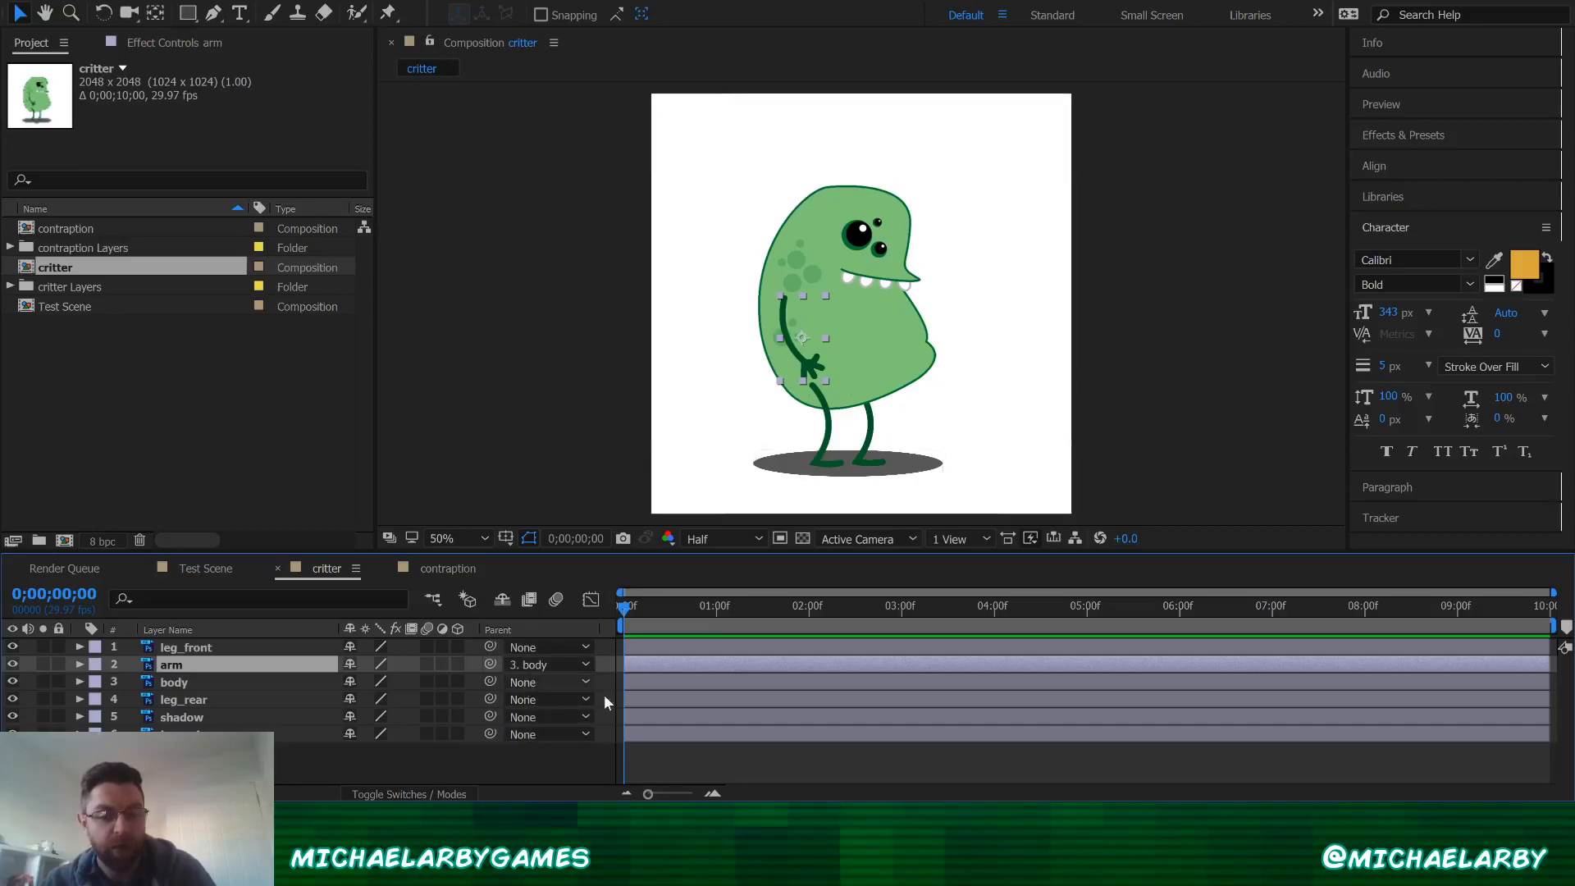
pyautogui.click(182, 683)
pyautogui.moveTo(879, 347)
pyautogui.mouseDown()
pyautogui.moveTo(929, 337)
pyautogui.moveTo(885, 312)
pyautogui.moveTo(889, 338)
pyautogui.moveTo(864, 332)
pyautogui.mouseUp()
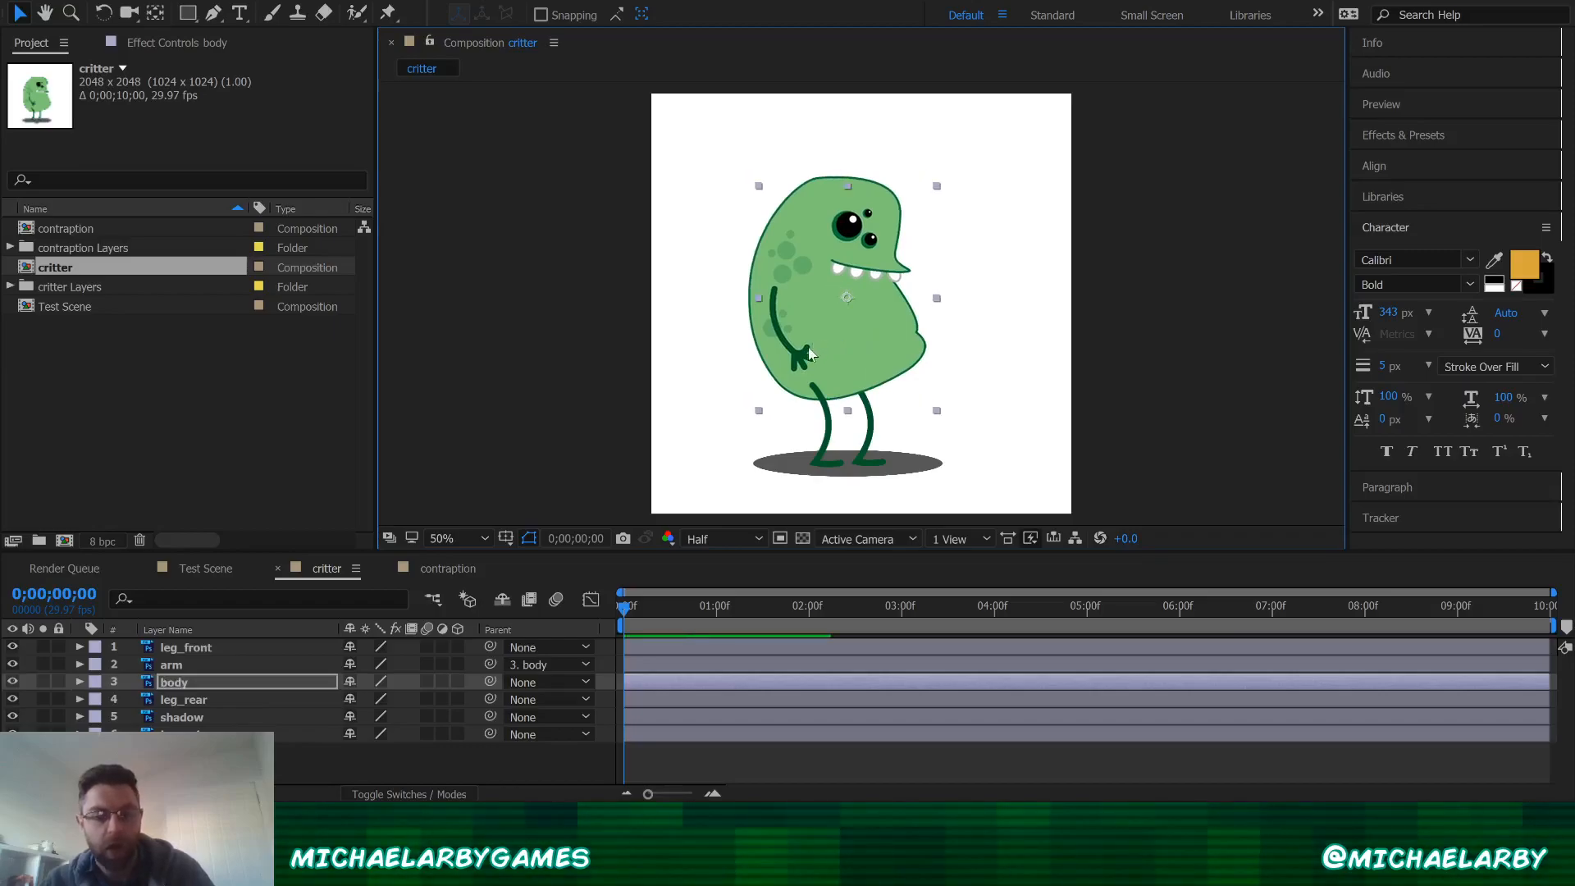
pyautogui.hotkey('ctrl', 'z')
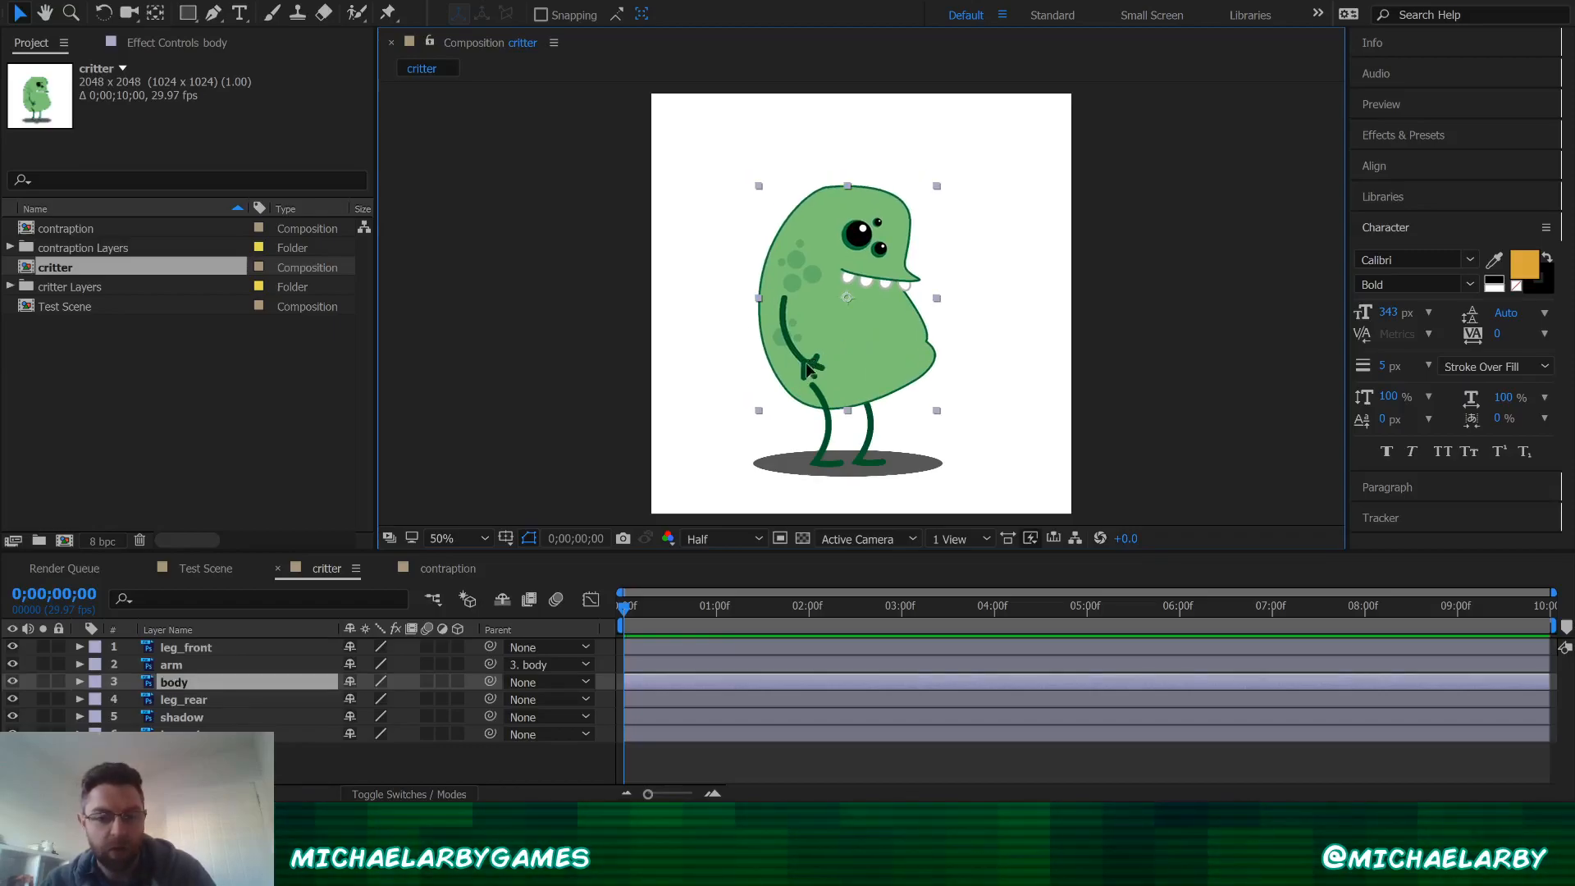
# - Try moving the arm off the body independently, and return it to its place
pyautogui.click(196, 665)
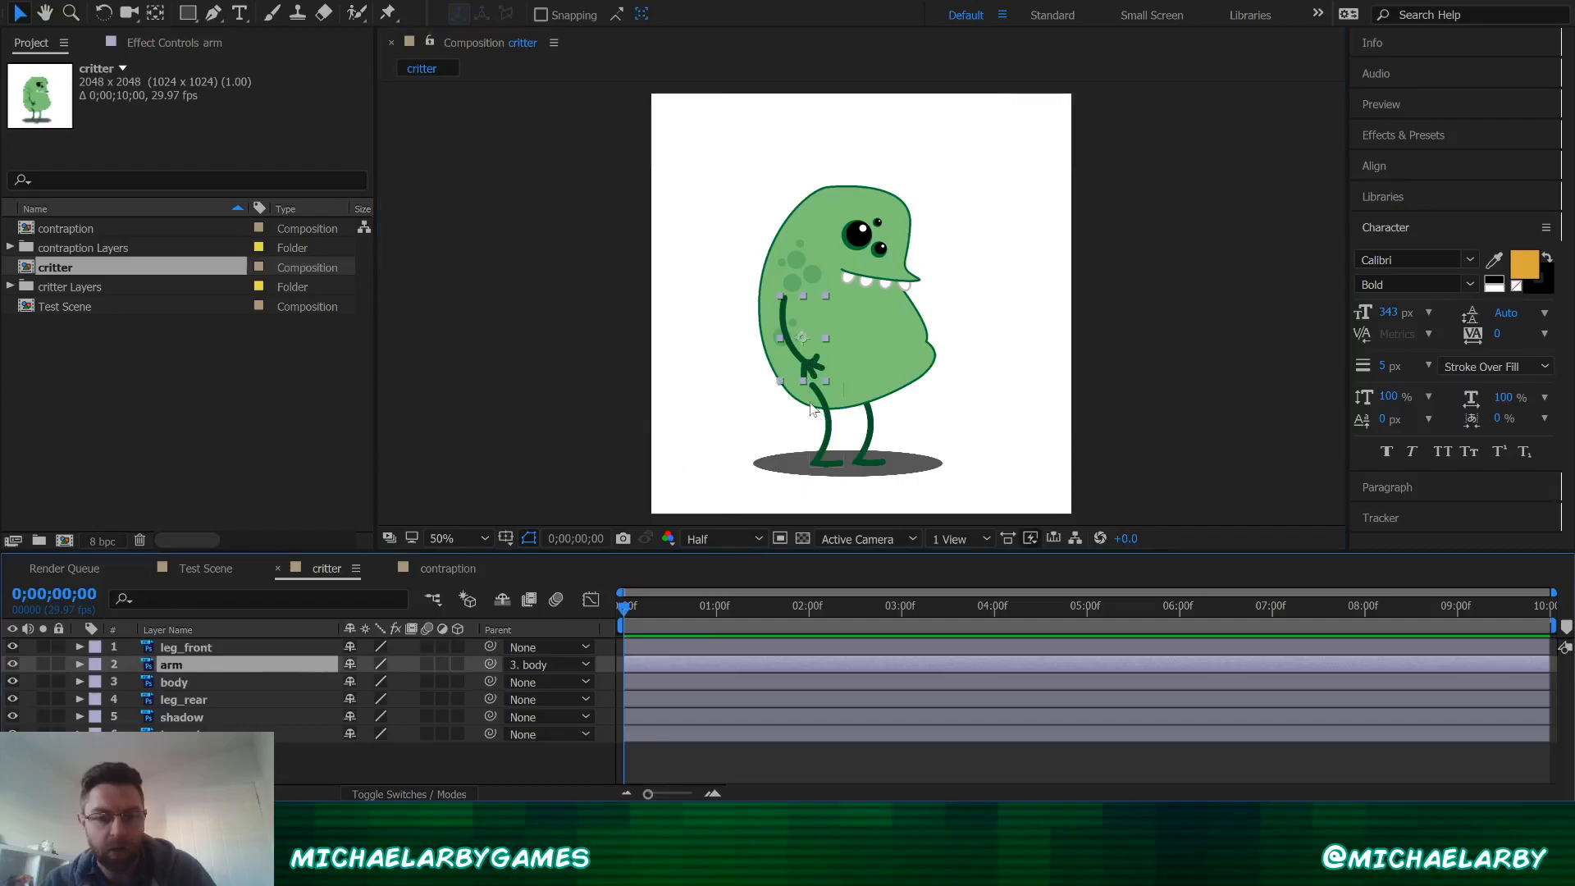
pyautogui.moveTo(809, 362); pyautogui.dragTo(726, 339)
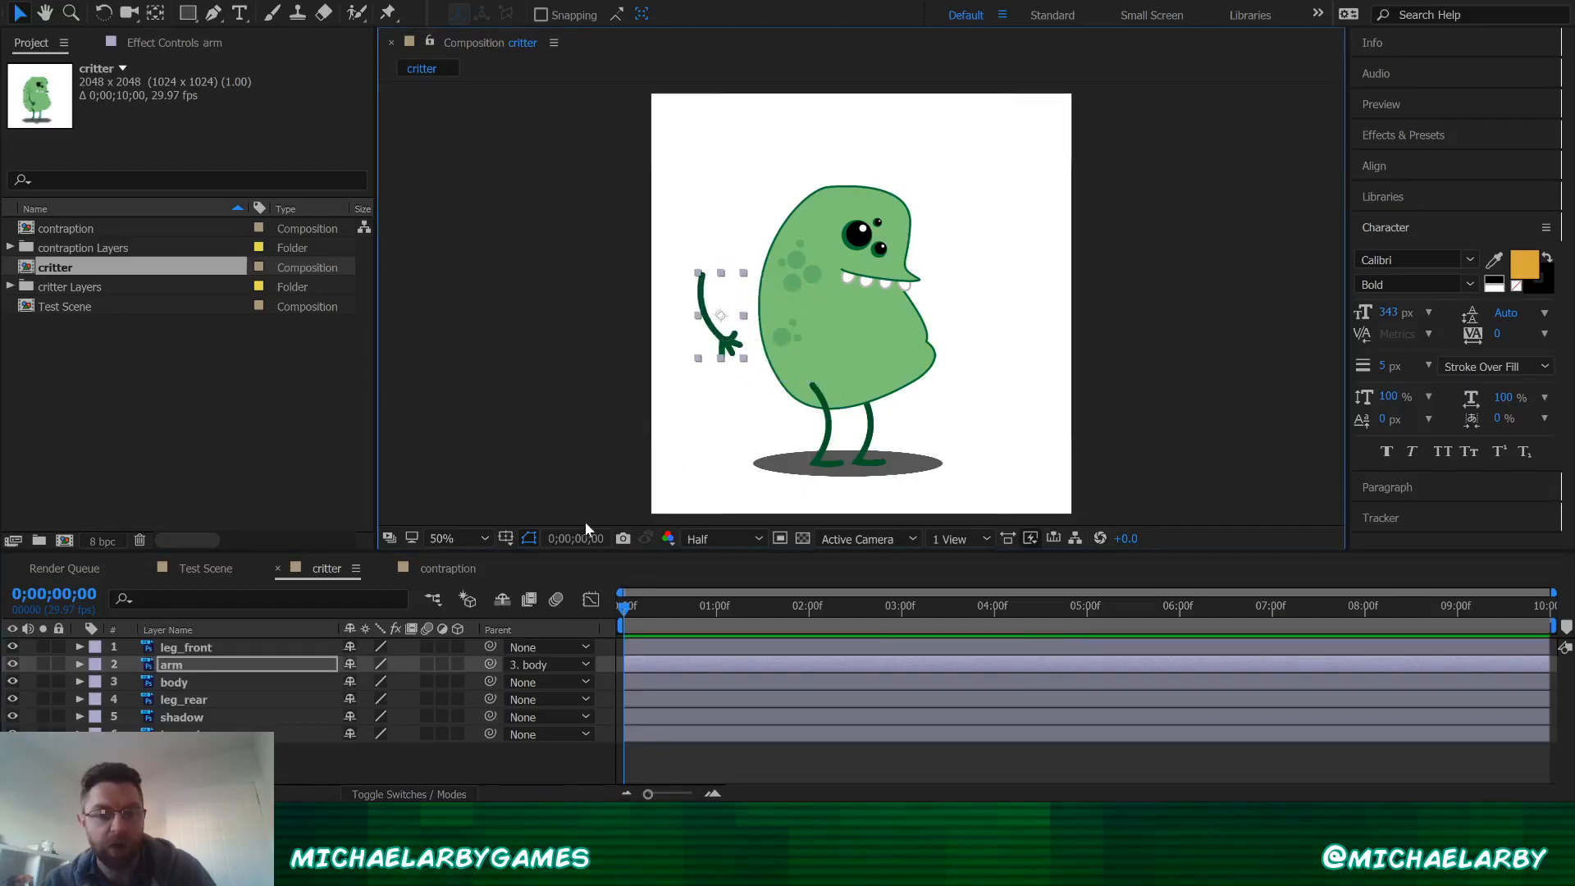
pyautogui.click(193, 677)
pyautogui.moveTo(815, 367)
pyautogui.mouseDown()
pyautogui.moveTo(868, 313)
pyautogui.moveTo(855, 351)
pyautogui.moveTo(850, 310)
pyautogui.moveTo(828, 332)
pyautogui.moveTo(831, 305)
pyautogui.moveTo(822, 336)
pyautogui.moveTo(840, 360)
pyautogui.mouseUp()
pyautogui.moveTo(718, 316); pyautogui.dragTo(801, 336)
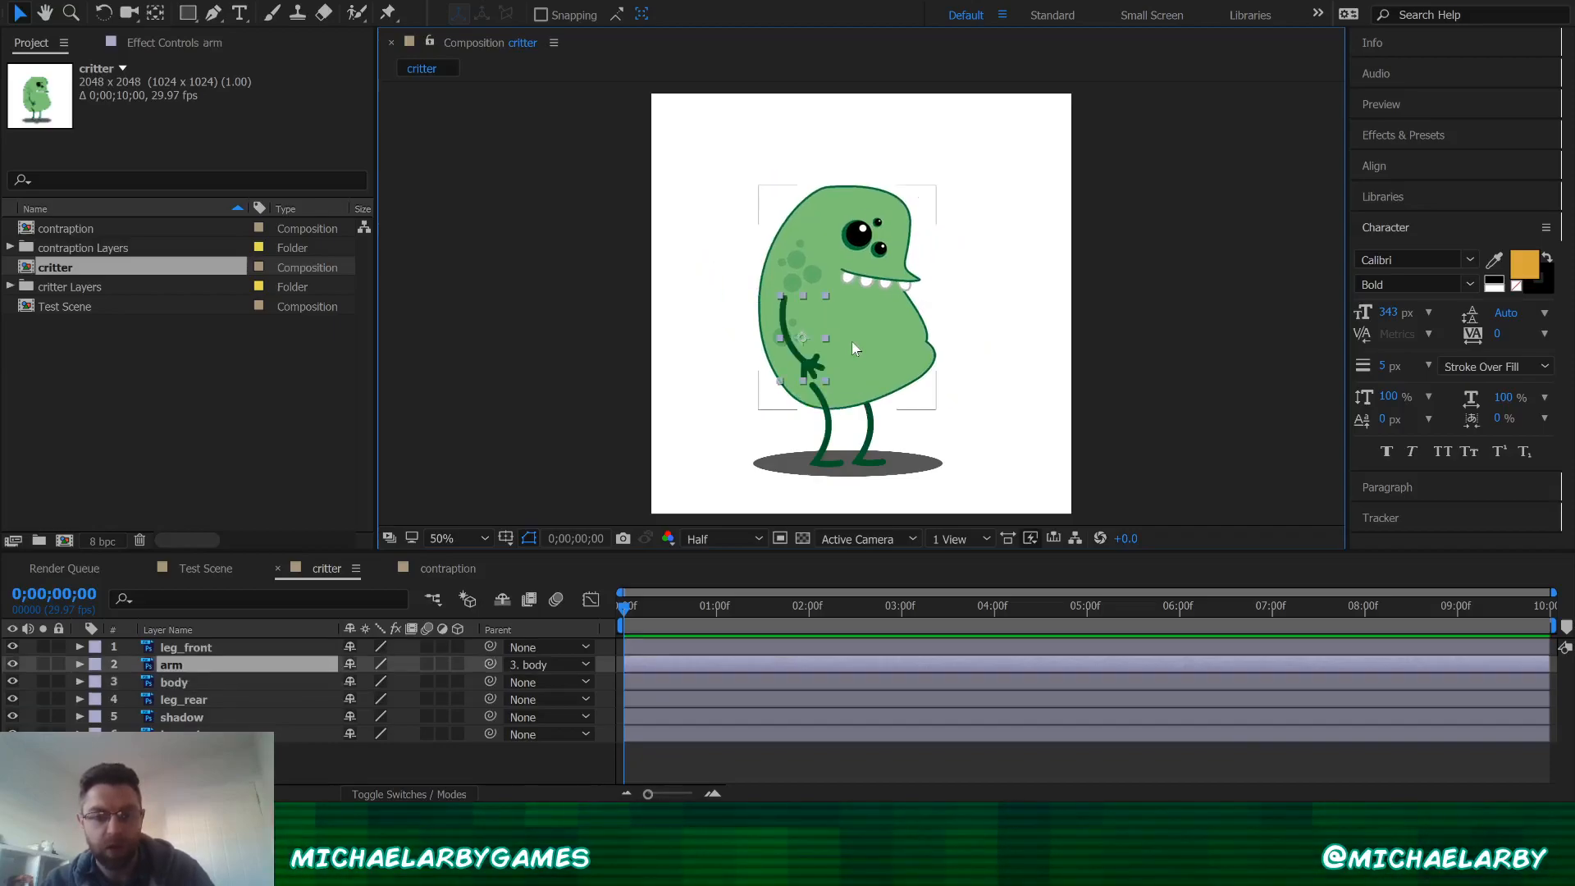
pyautogui.click(985, 345)
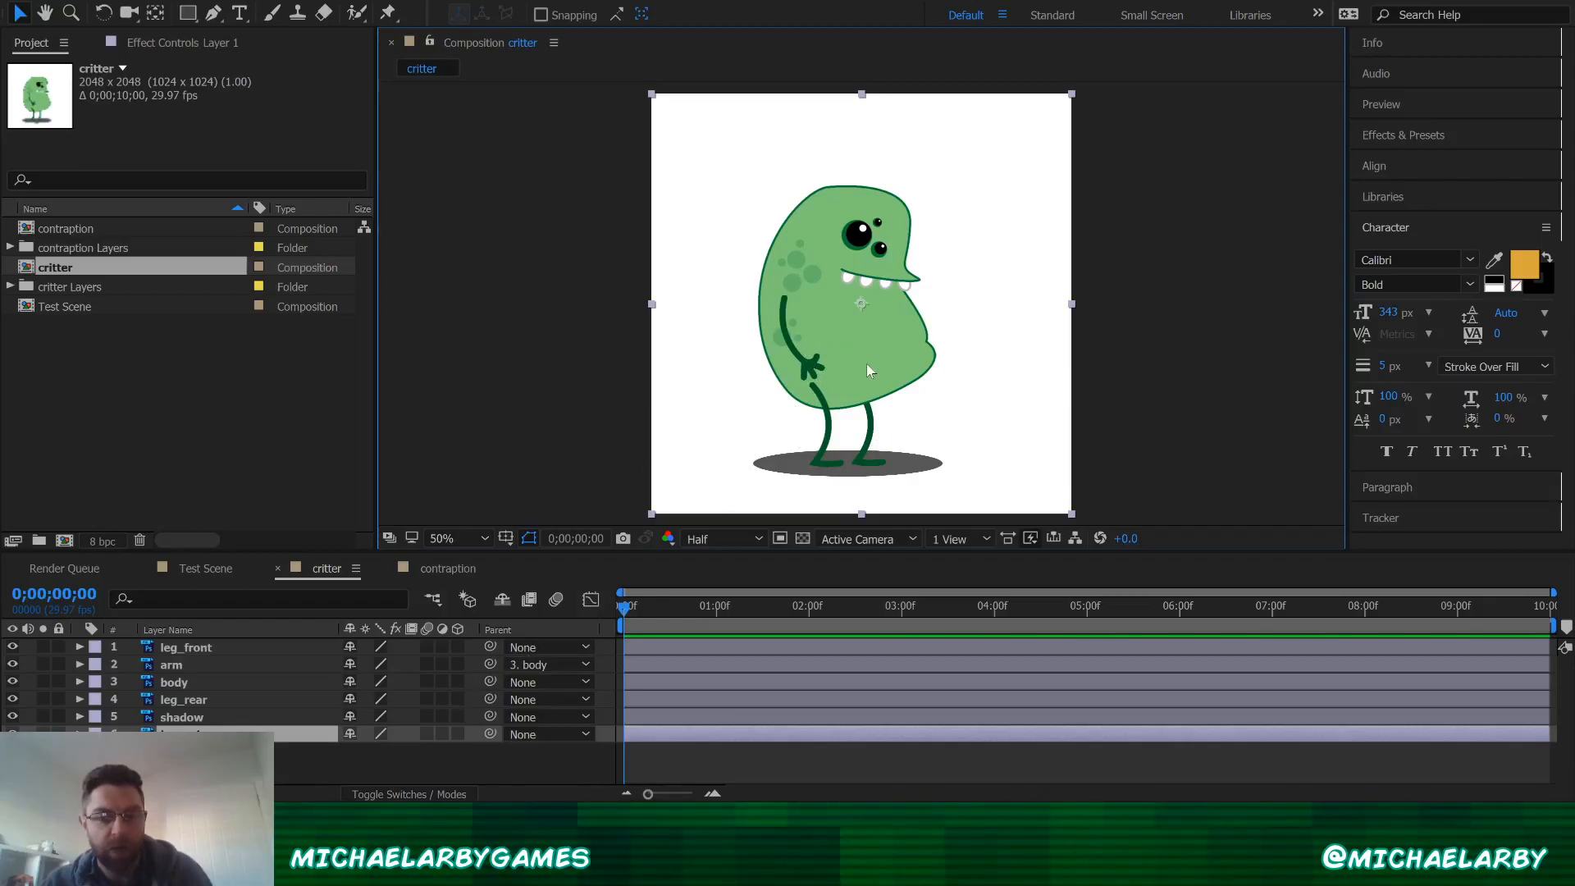
pyautogui.click(217, 663)
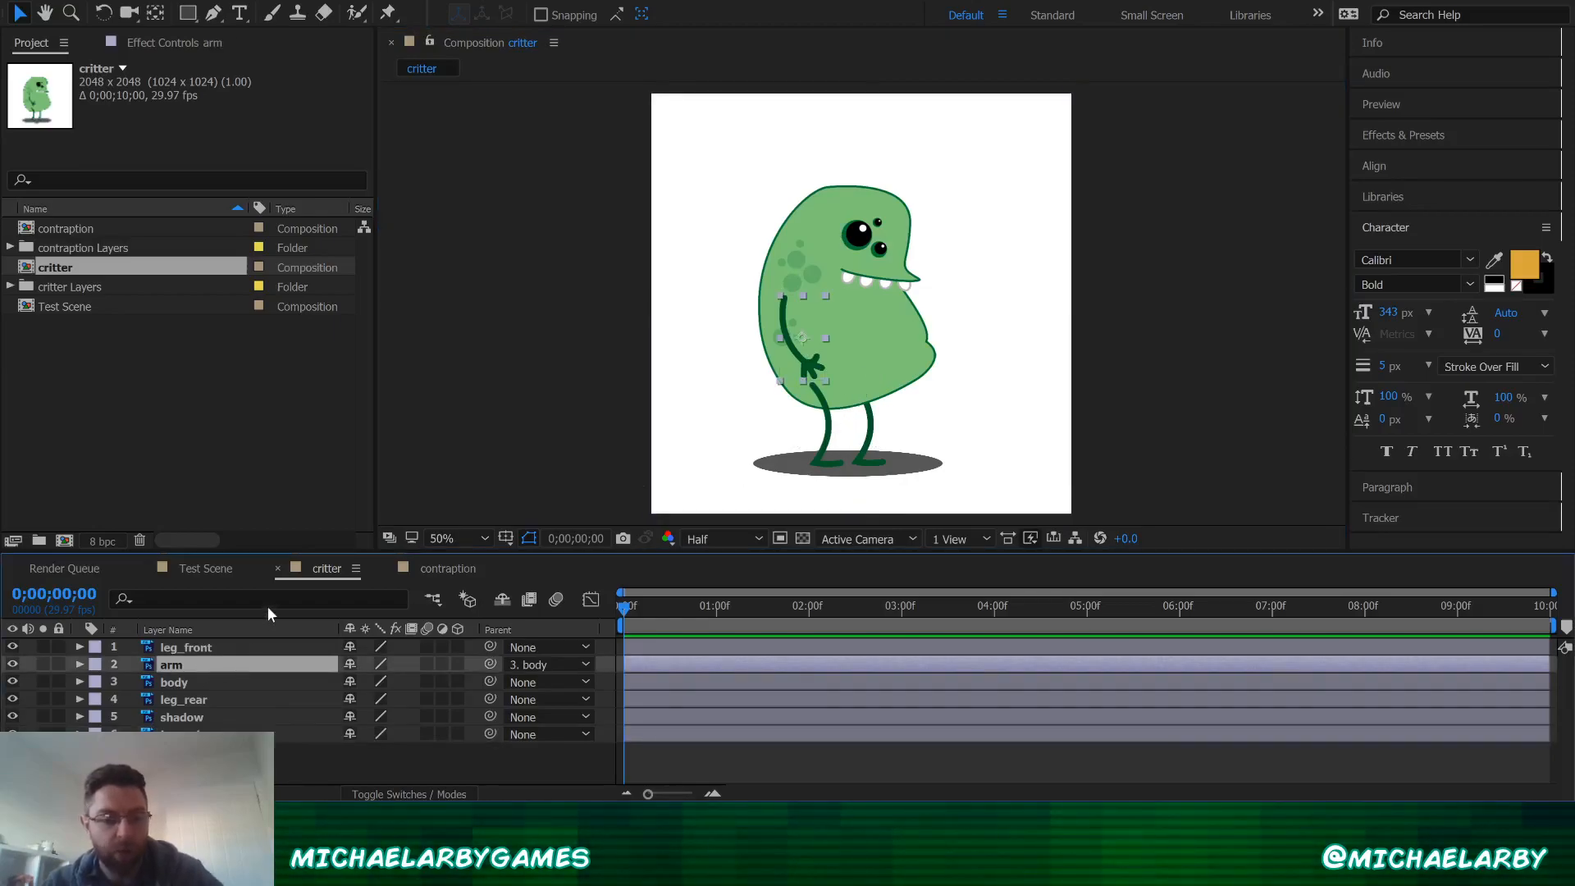
# - Parent the leg_rear, leg_front and shadow layers to the body layer
pyautogui.click(202, 699)
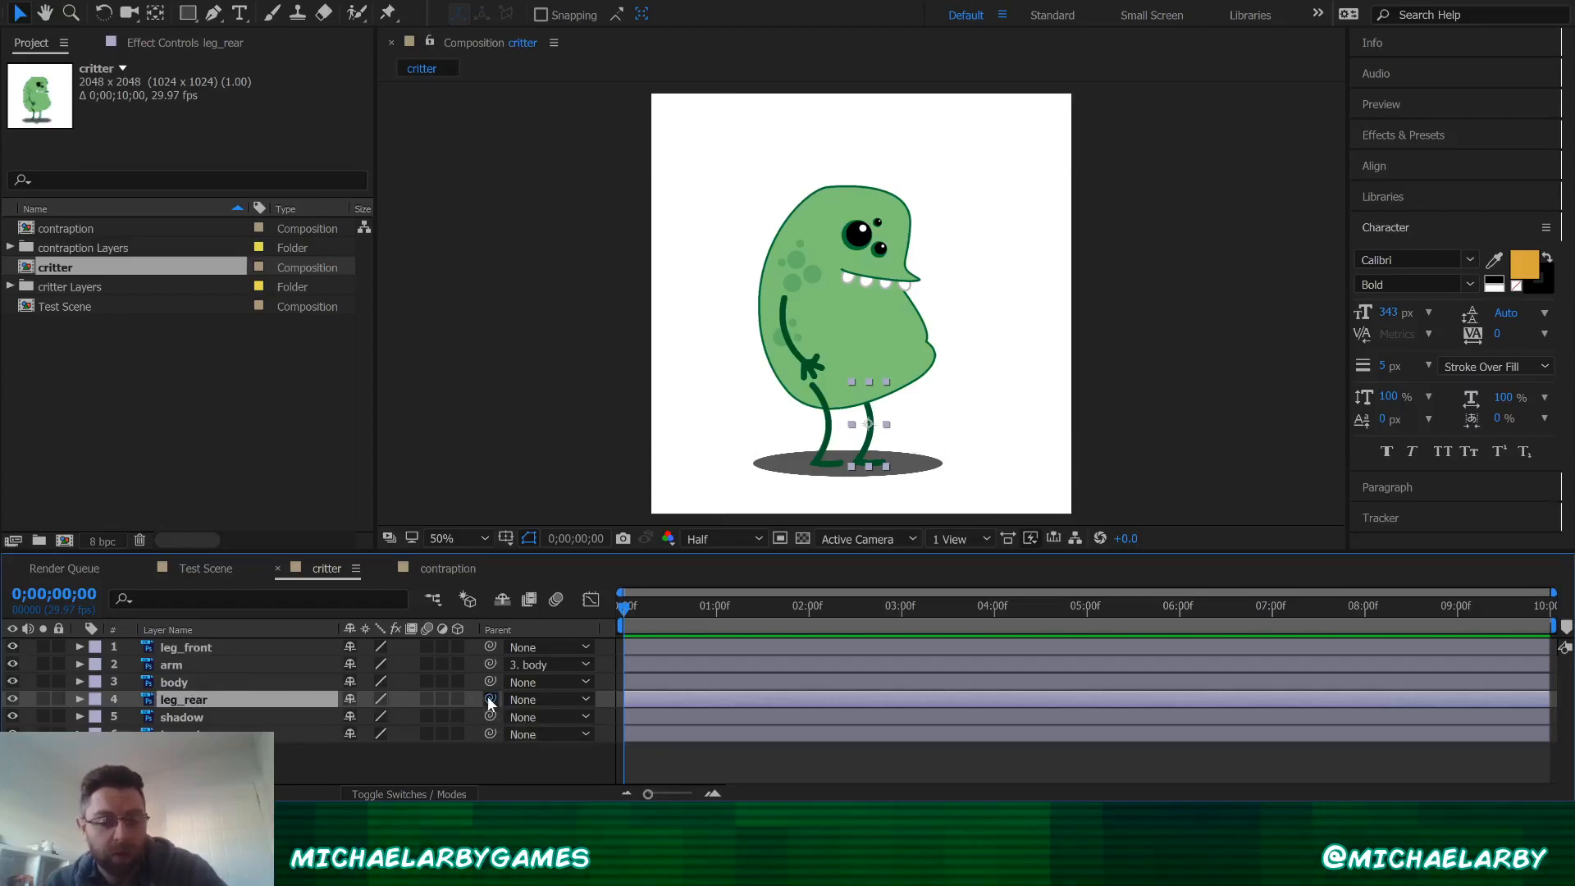
pyautogui.moveTo(490, 700); pyautogui.dragTo(210, 687)
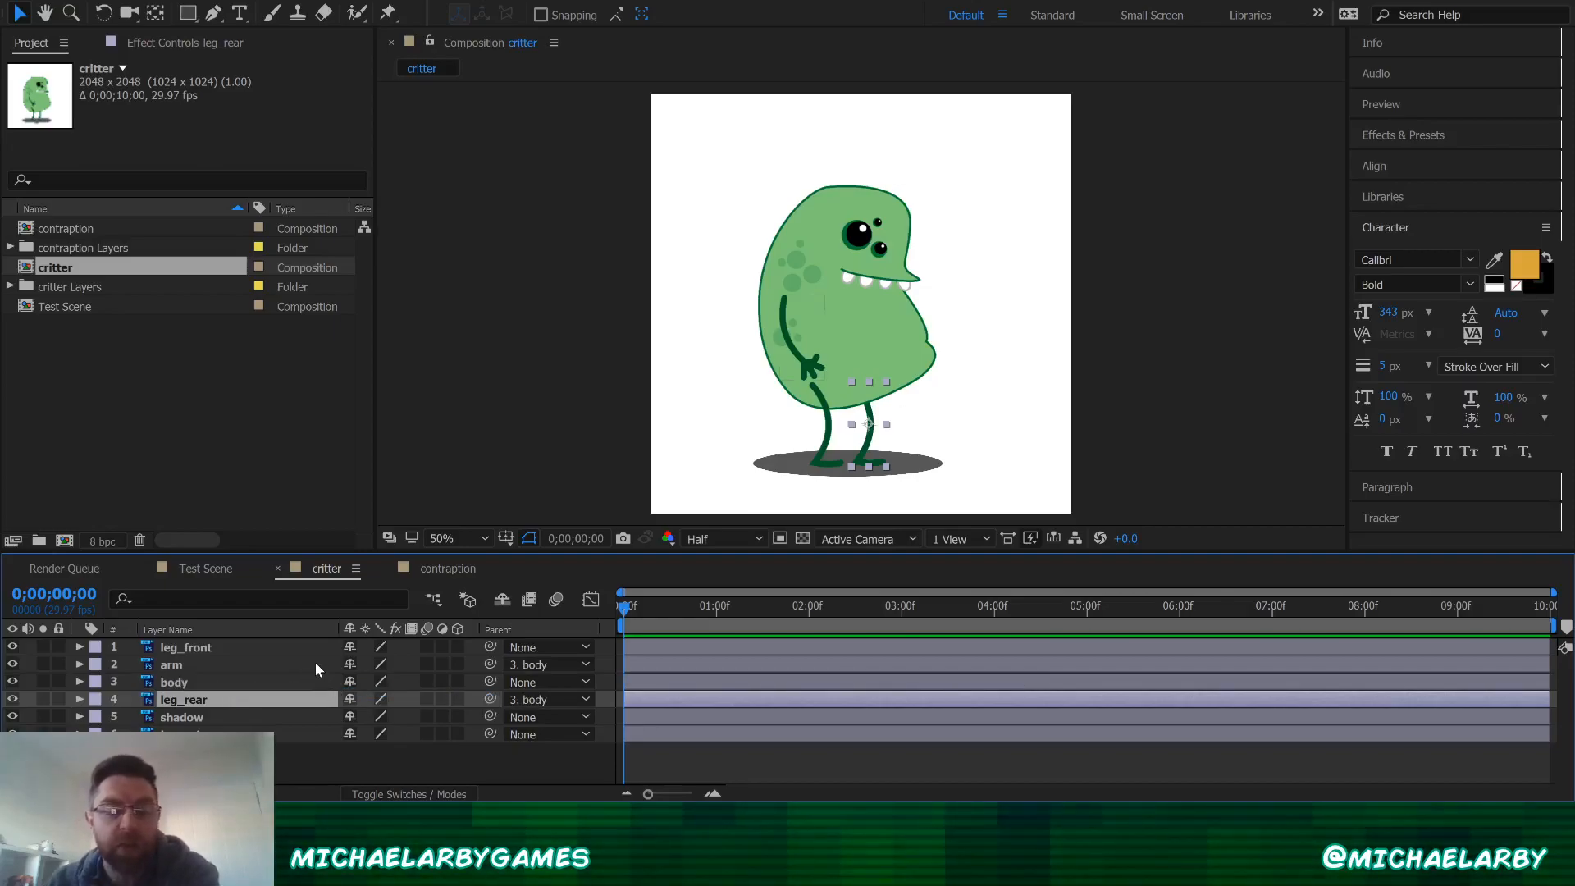
pyautogui.click(250, 648)
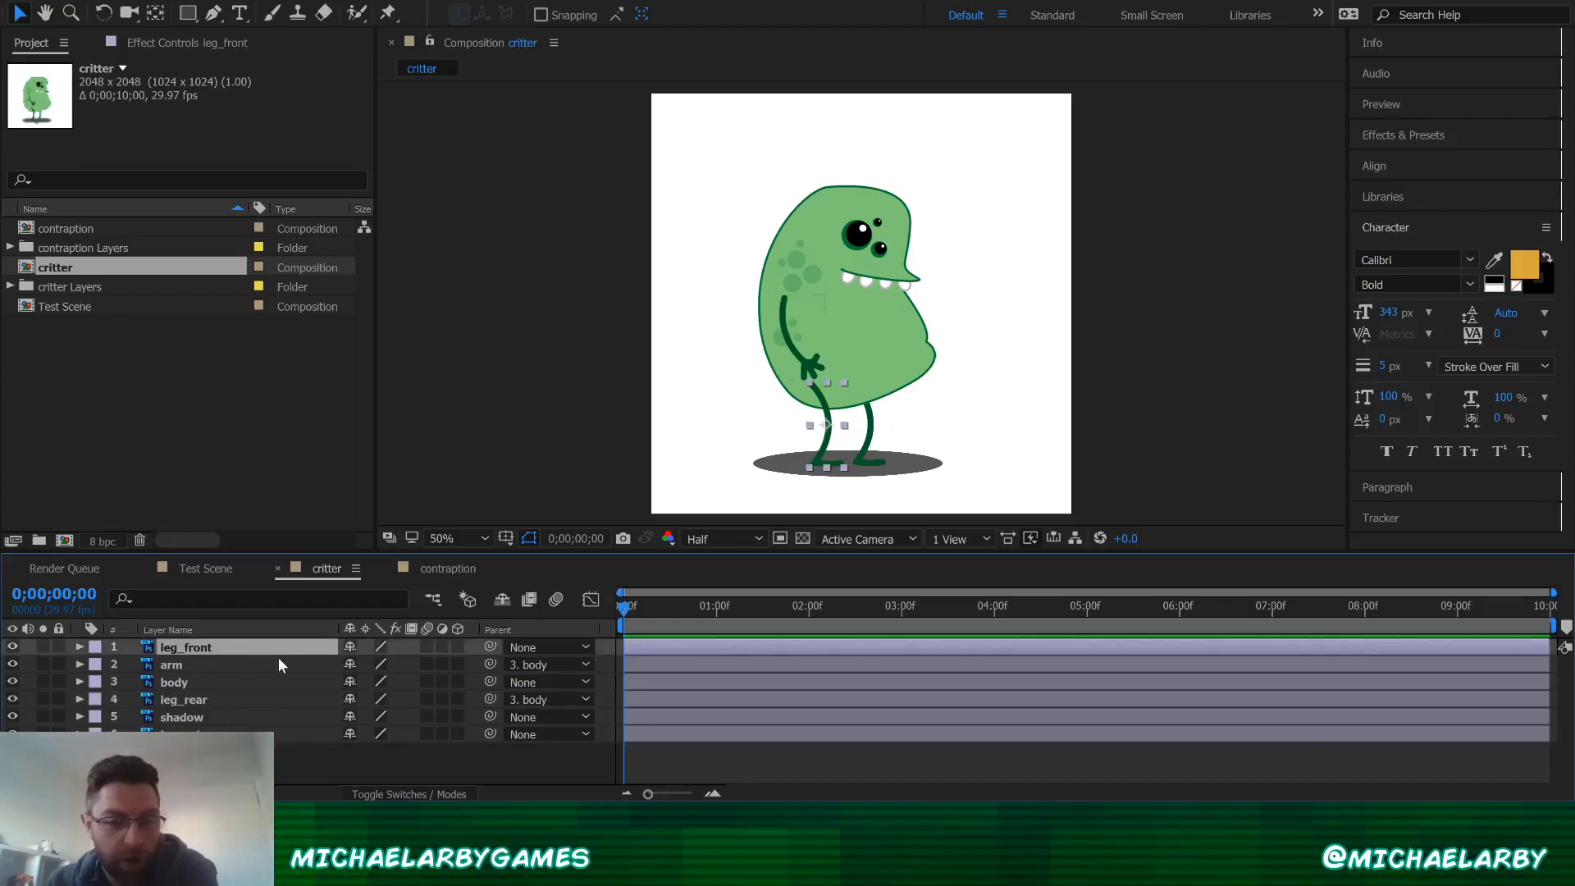
pyautogui.click(549, 726)
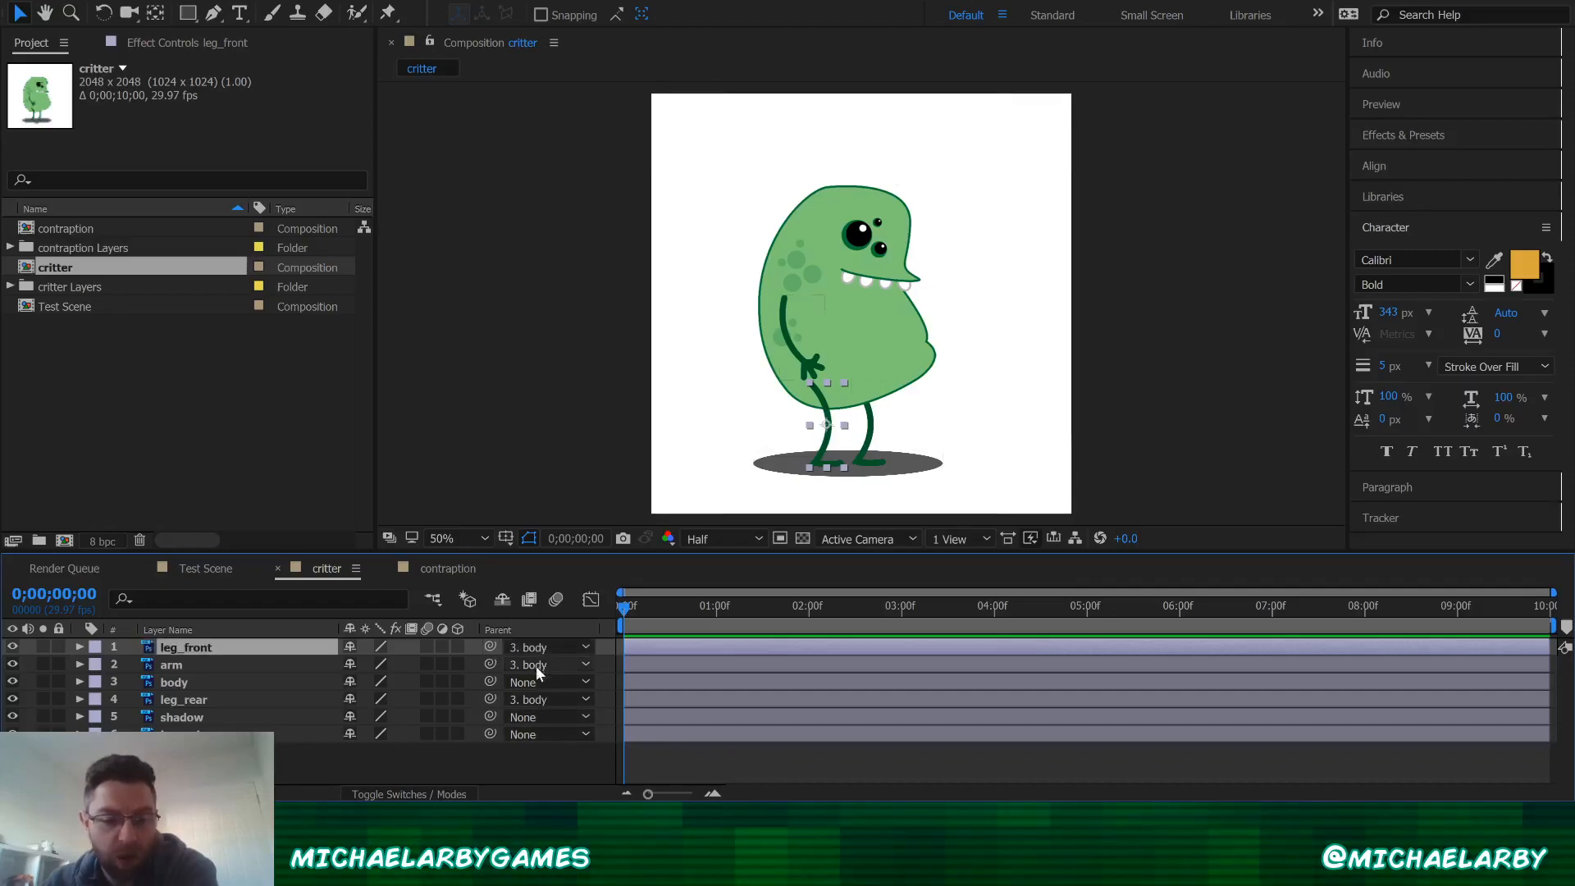
pyautogui.click(184, 683)
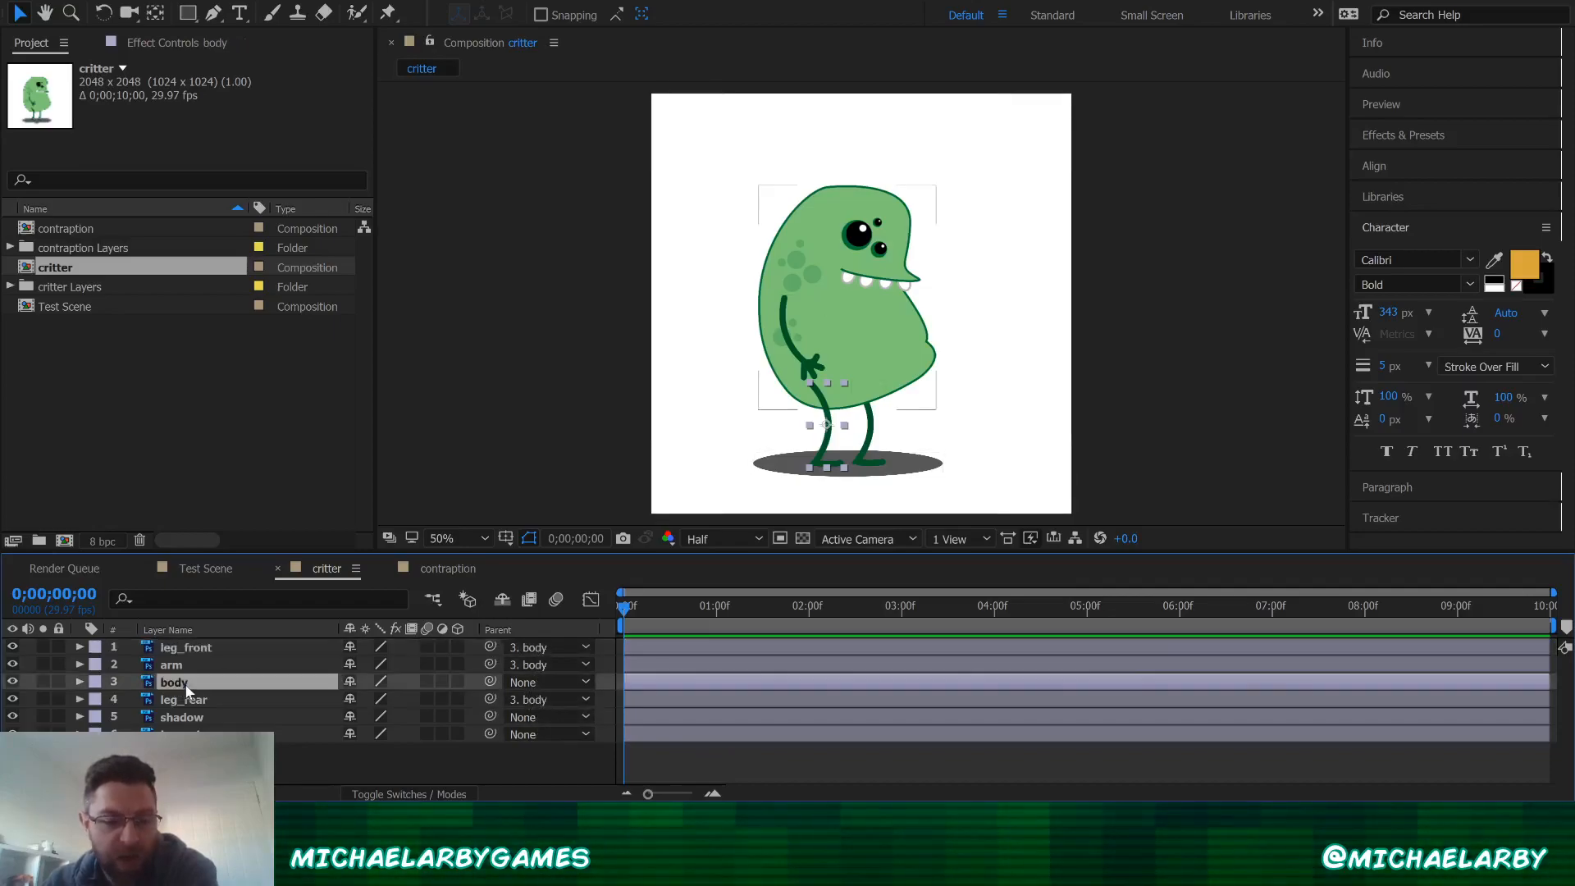
pyautogui.click(537, 717)
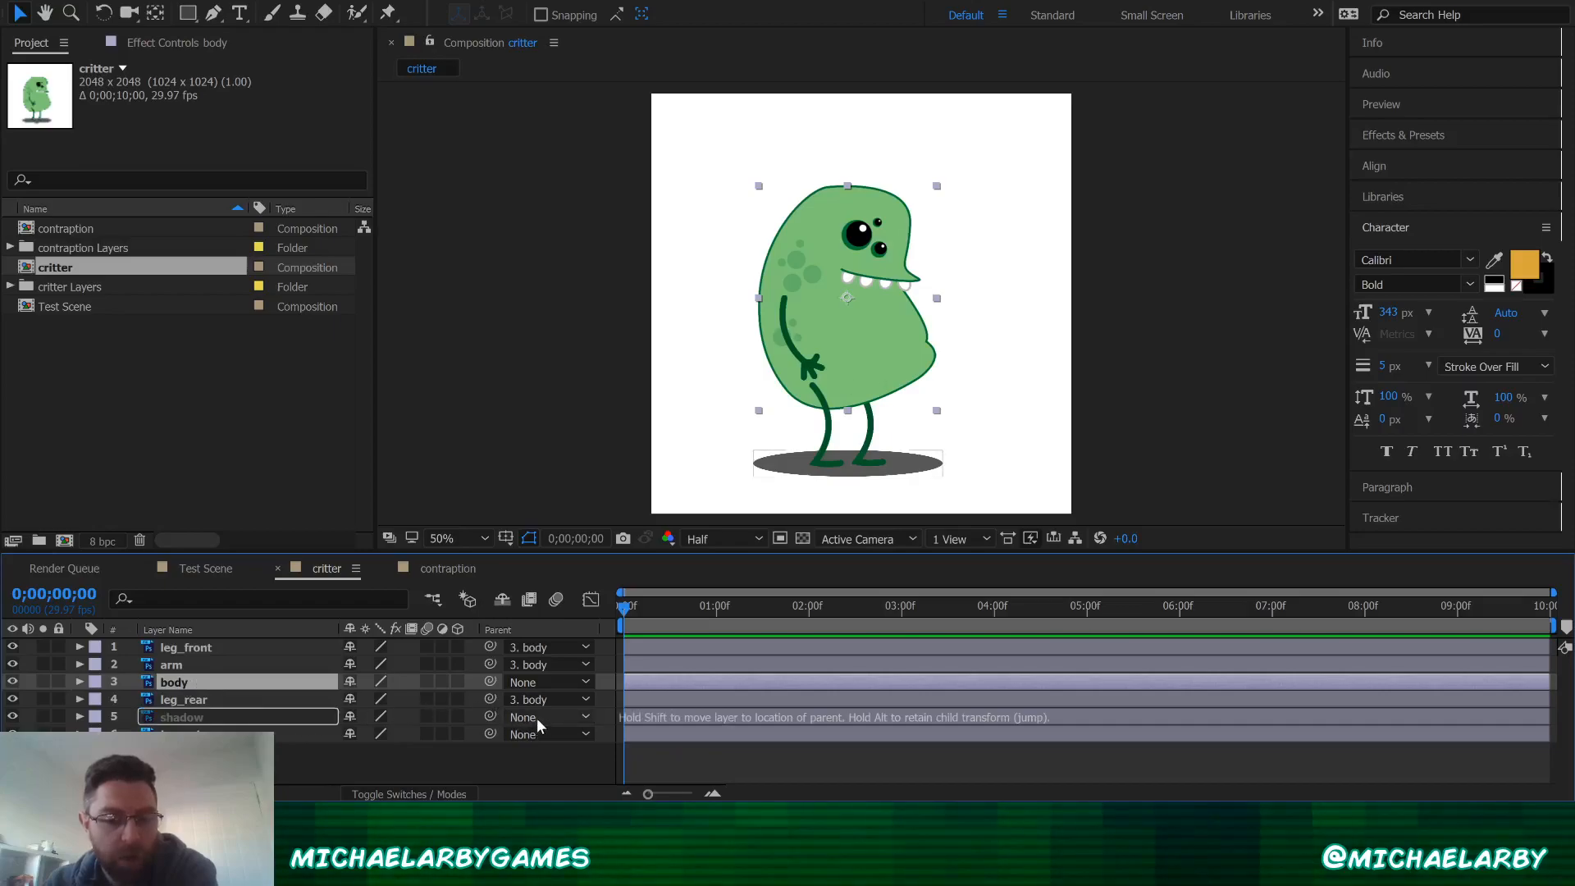
pyautogui.click(563, 651)
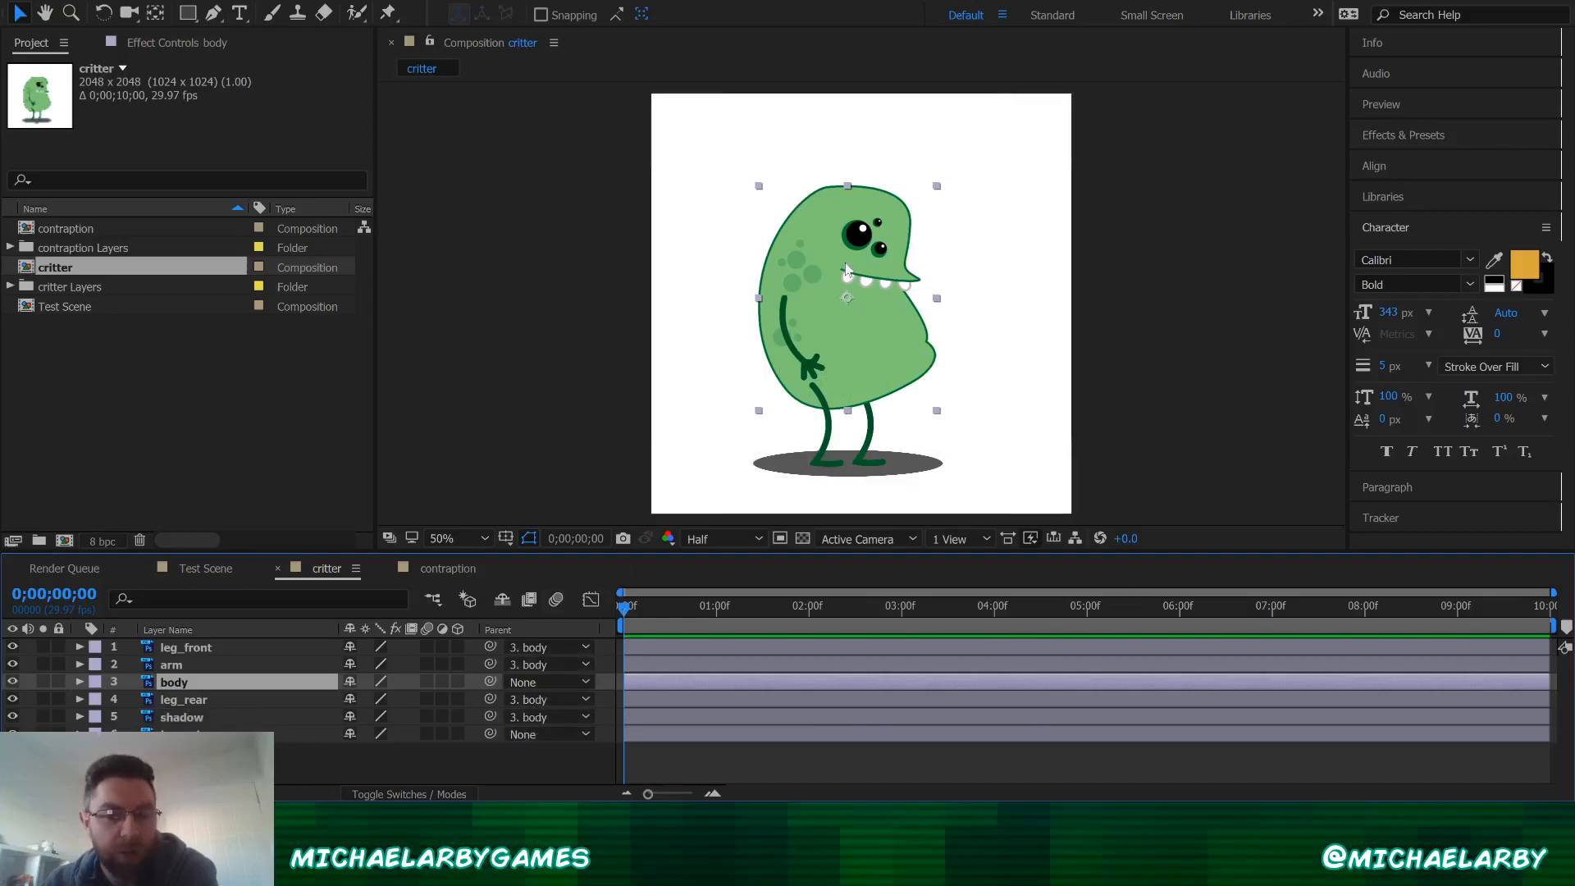
# - Toggle the white background layer's visibility off and on, leaving it visible
pyautogui.click(197, 735)
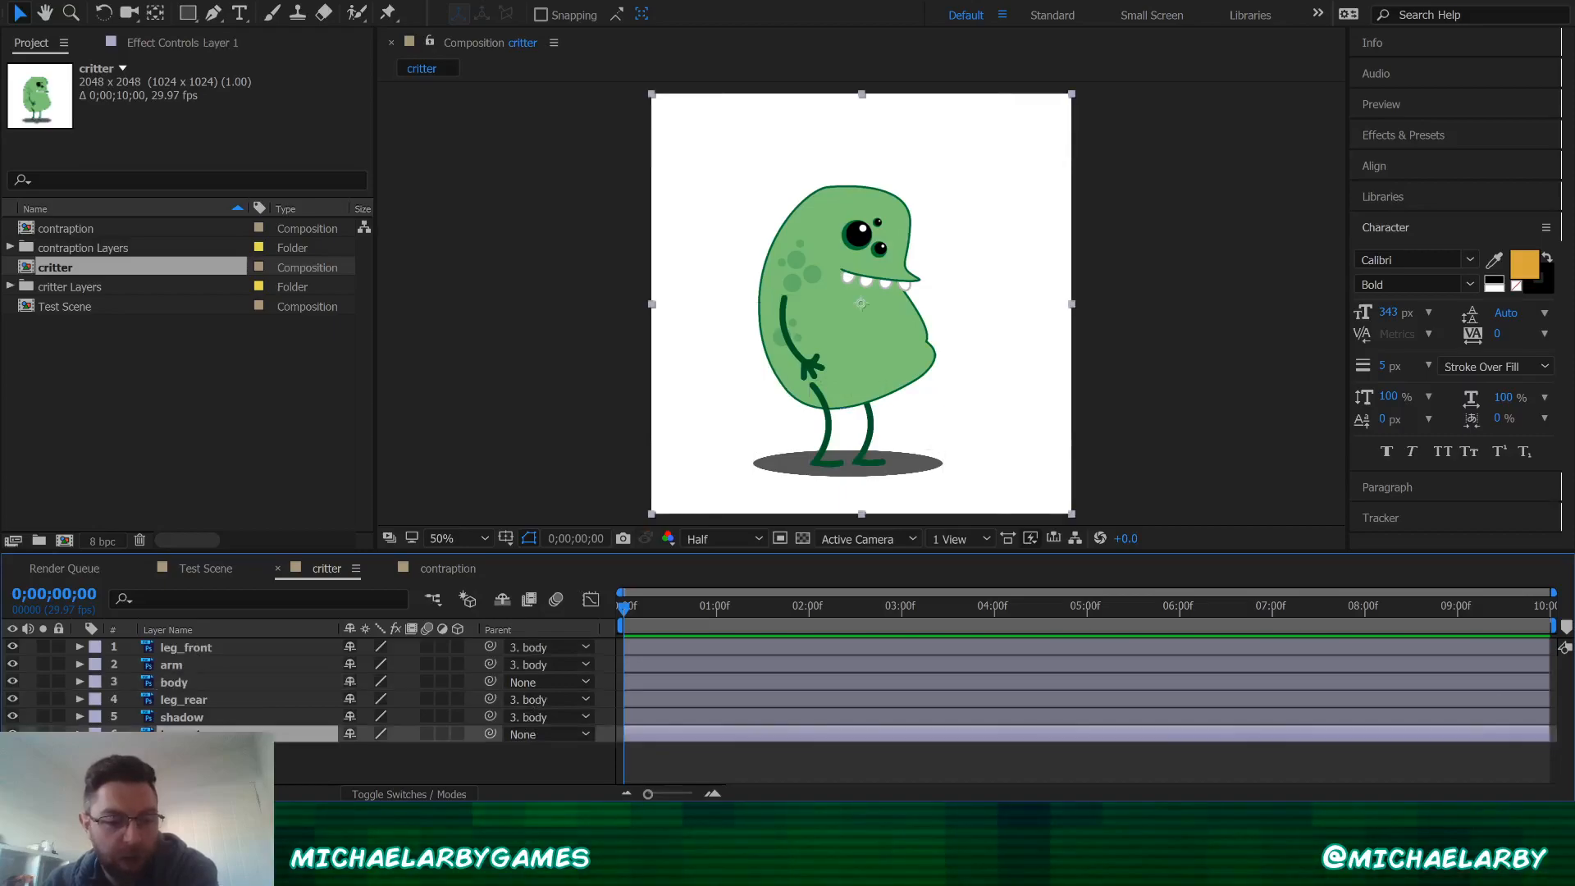
pyautogui.click(13, 735)
pyautogui.click(12, 734)
pyautogui.click(12, 734)
pyautogui.click(12, 735)
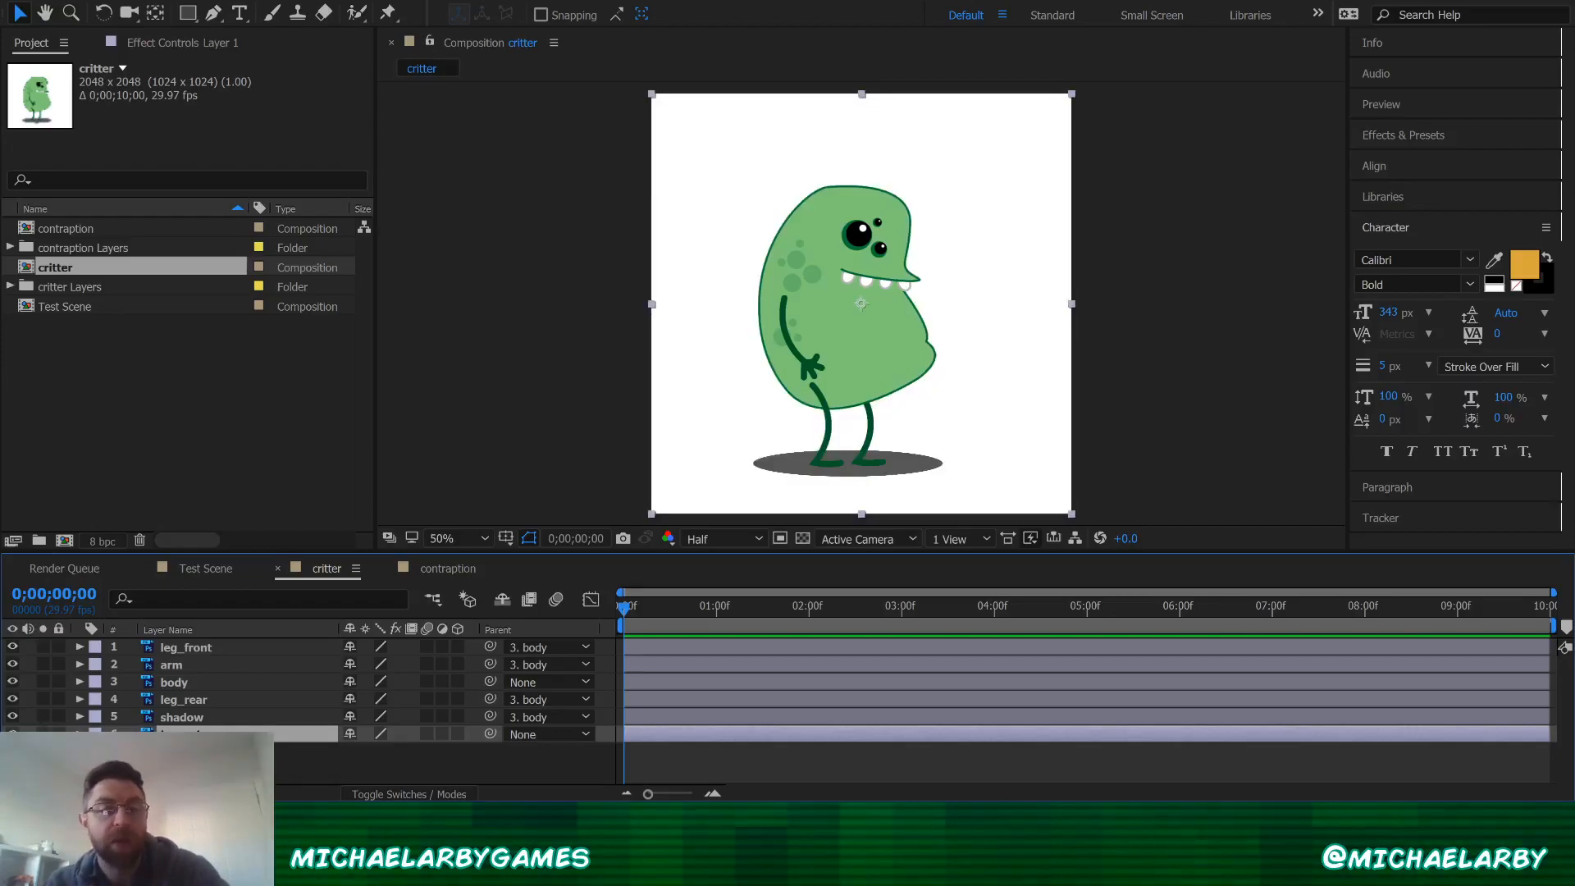
pyautogui.click(12, 734)
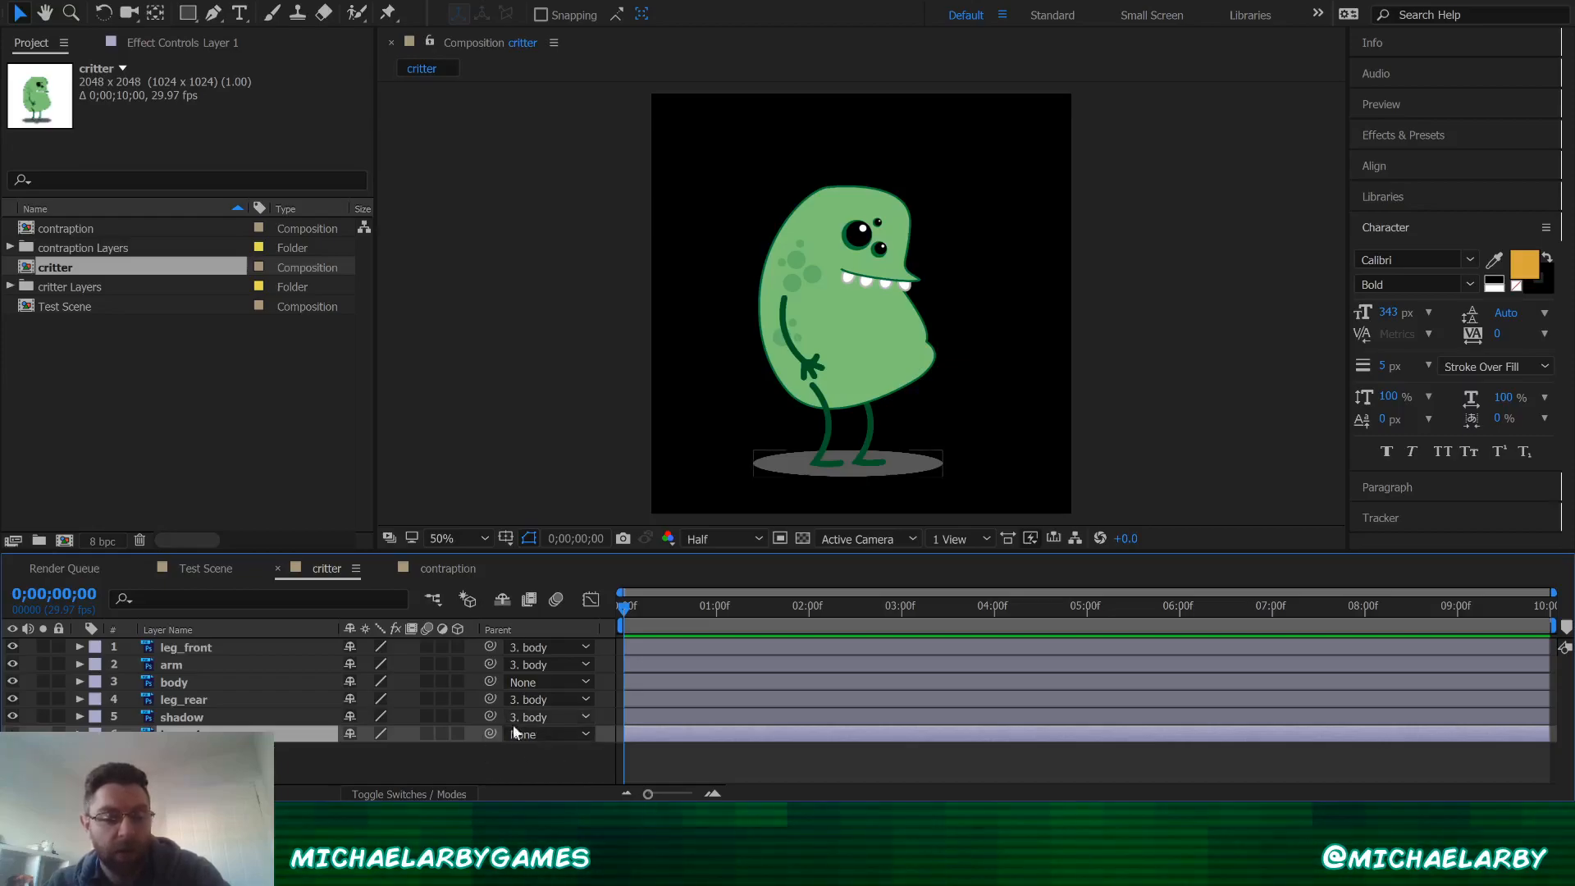
pyautogui.click(12, 734)
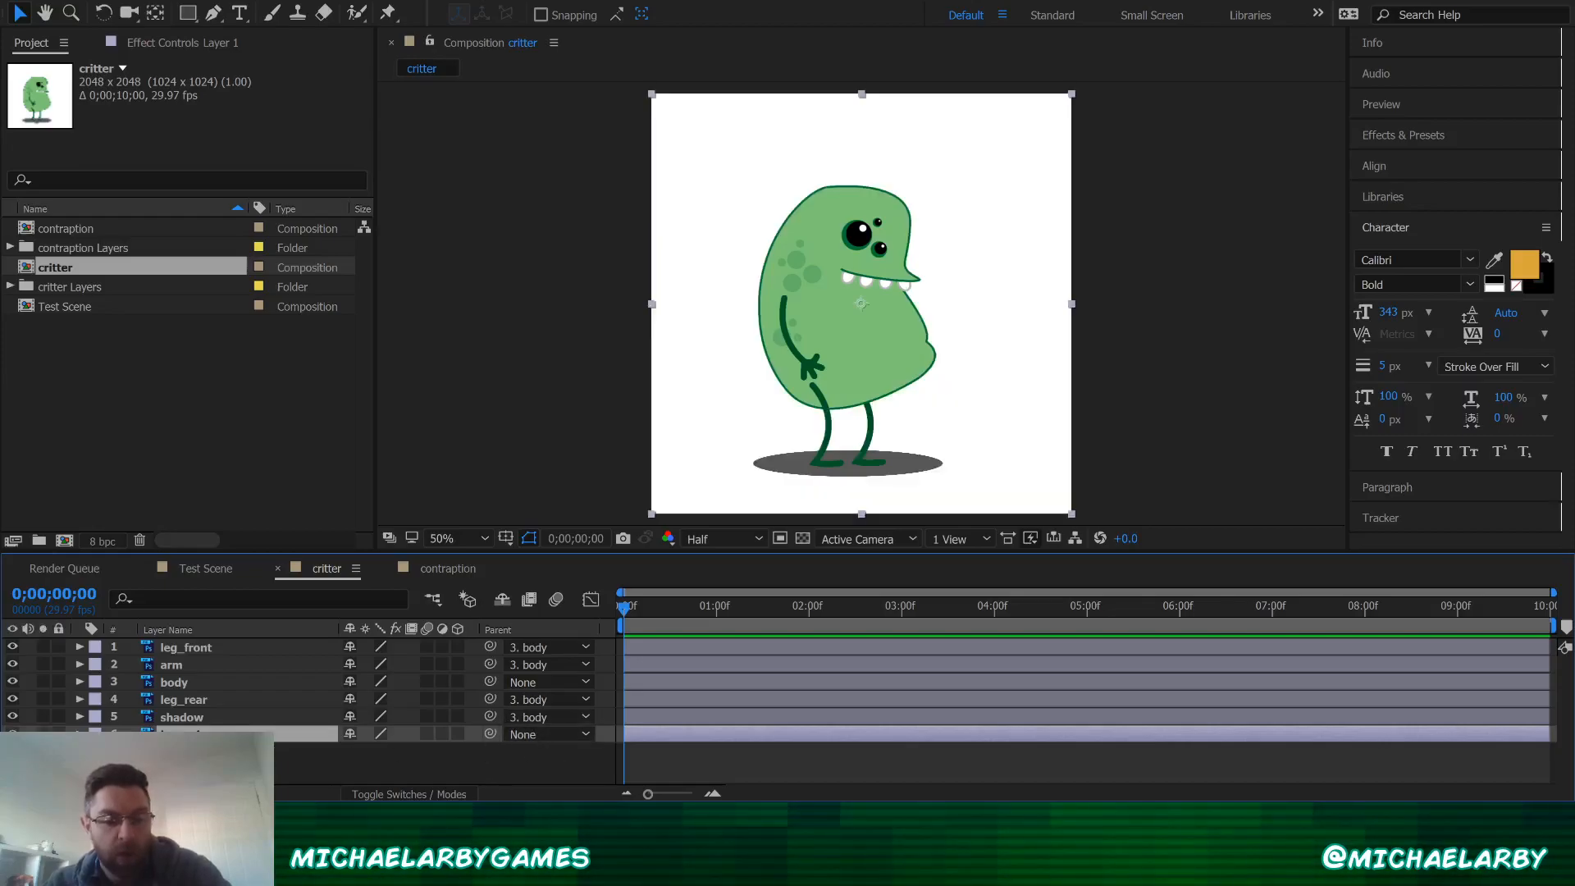
# - Try moving the body upward together with its parented limbs and shadow, and undo the move
pyautogui.click(198, 684)
pyautogui.moveTo(837, 355); pyautogui.dragTo(873, 343)
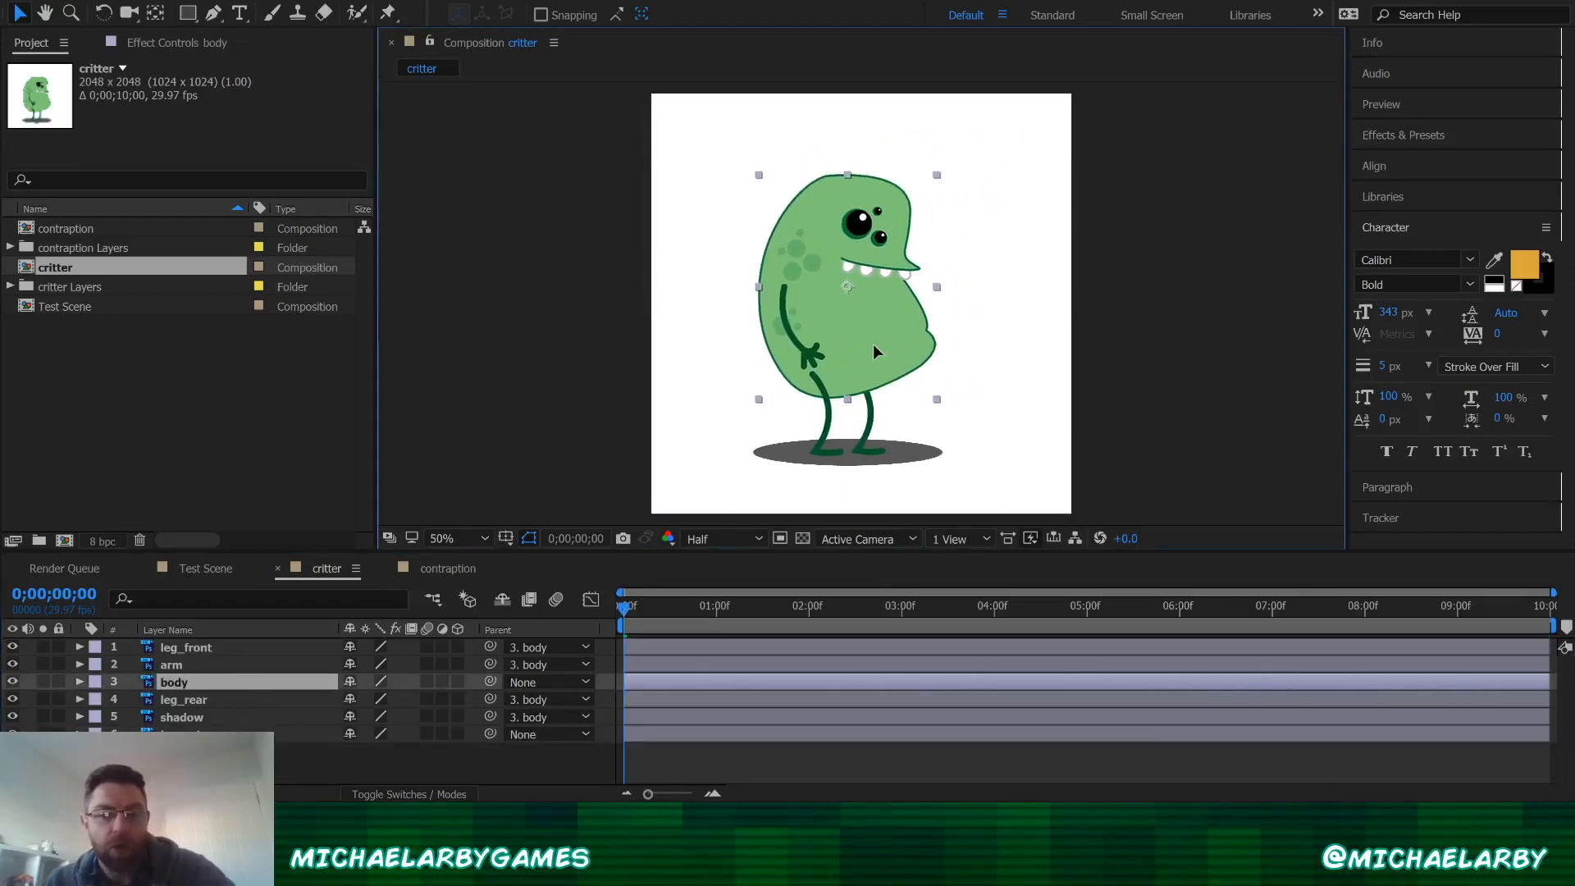
pyautogui.hotkey('ctrl', 'z')
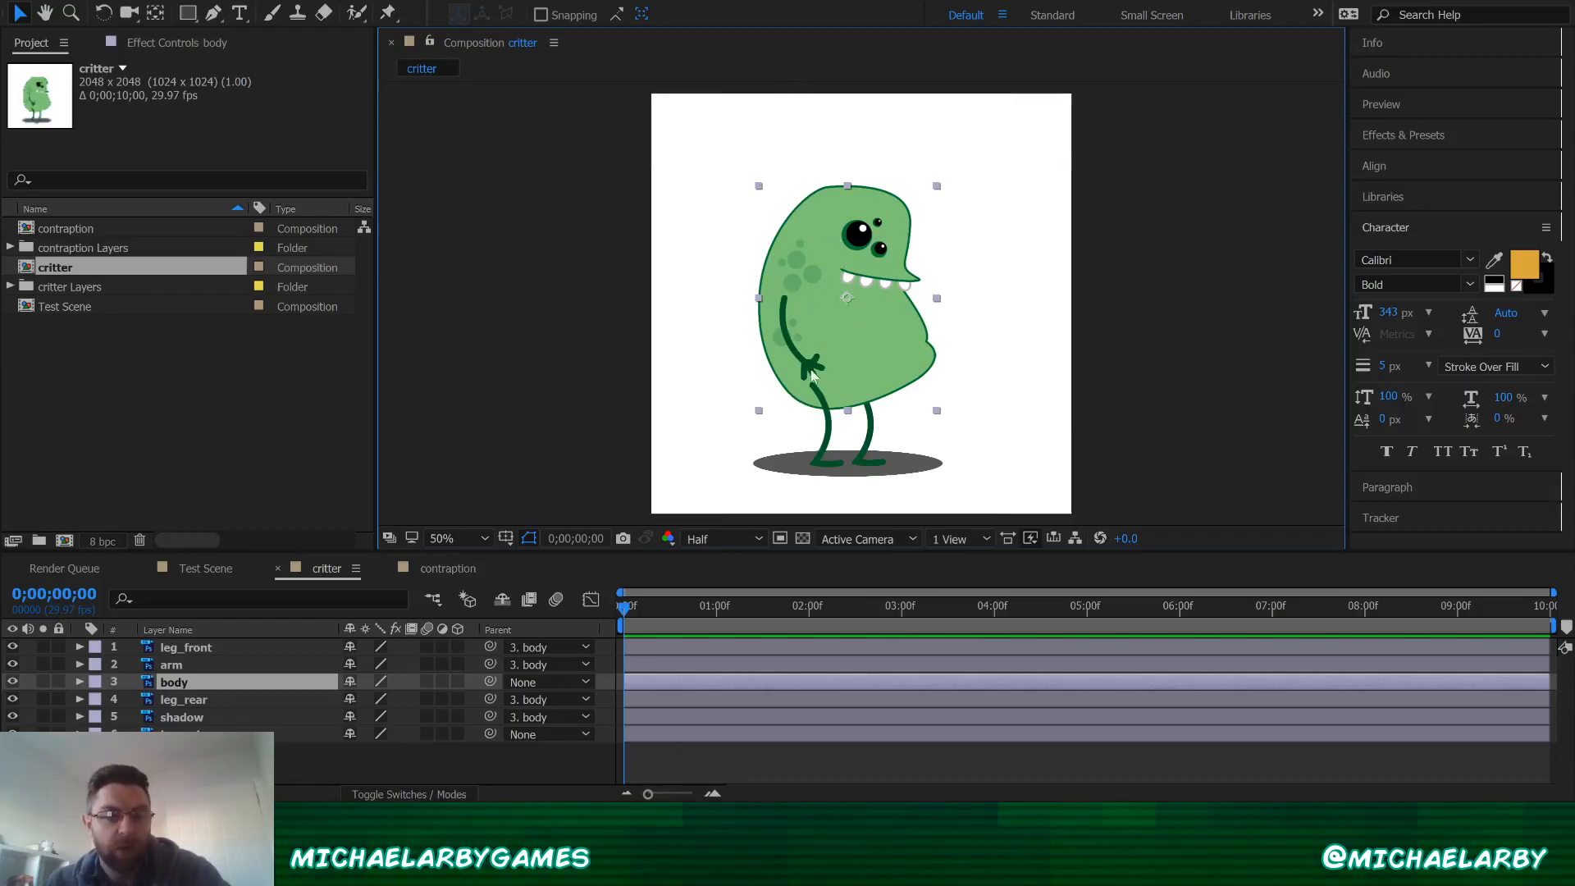
# - Try rotating the arm about its central anchor point with the Rotation tool, and undo the rotations of the body and arm
pyautogui.click(182, 669)
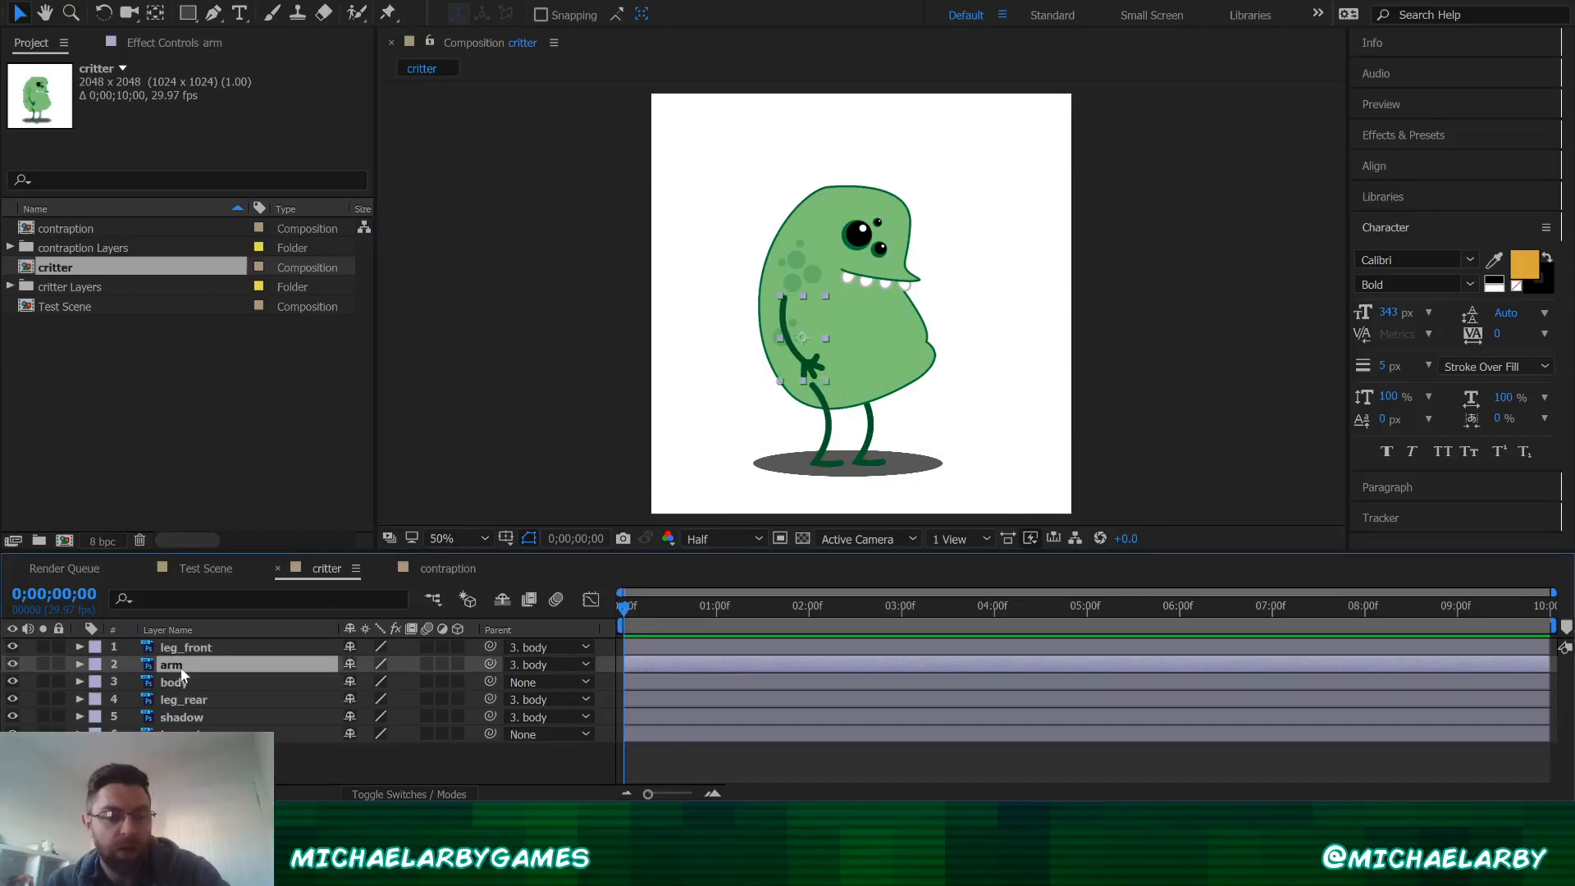
pyautogui.scroll(1, 793, 330)
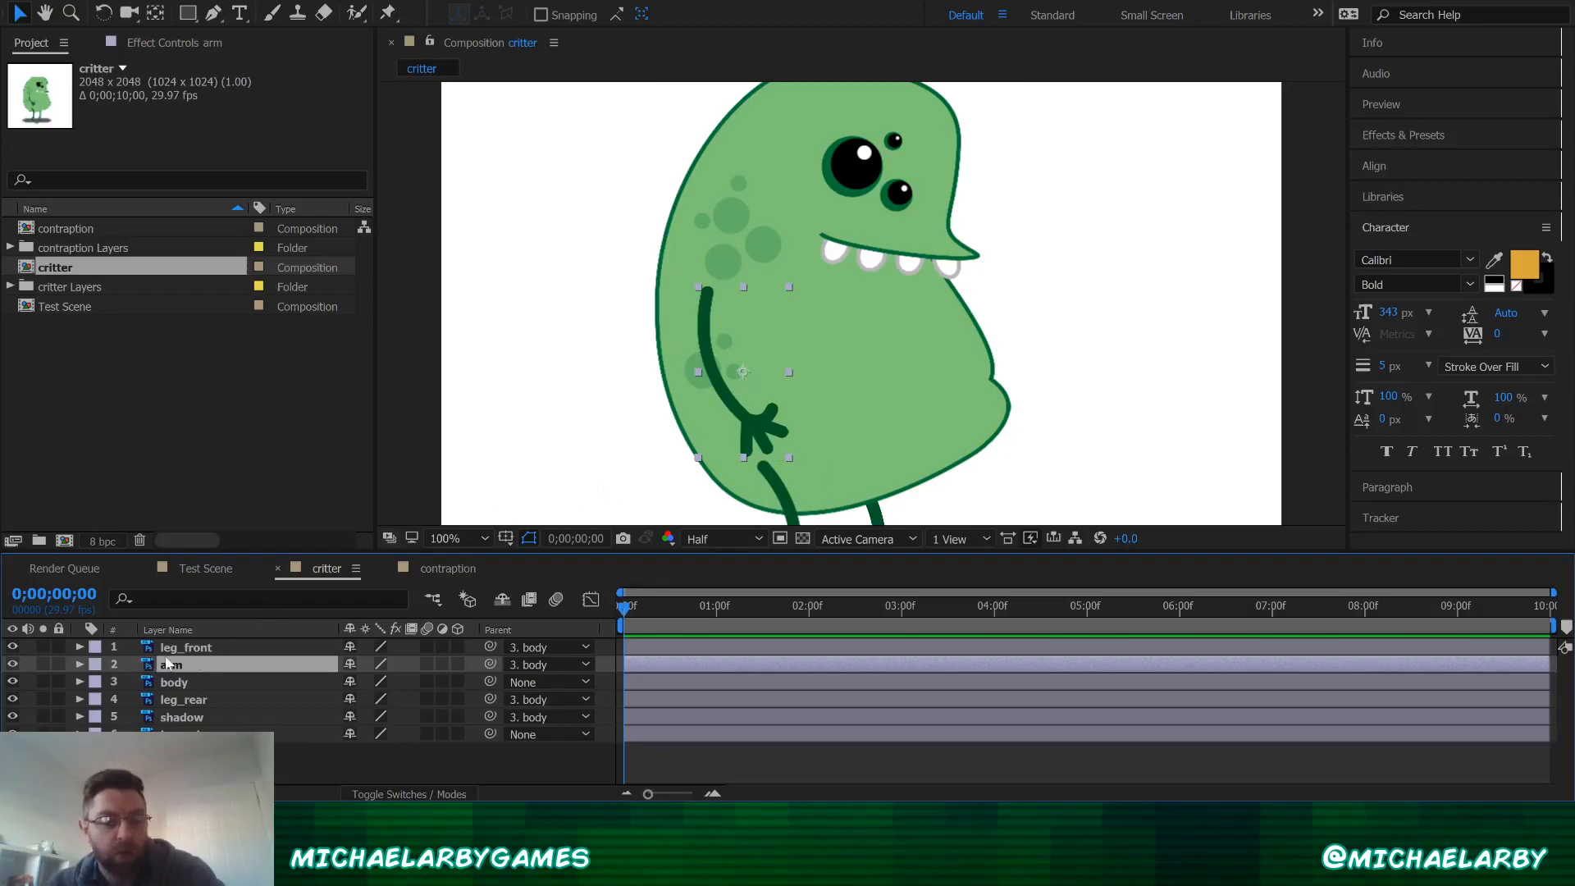
pyautogui.click(103, 13)
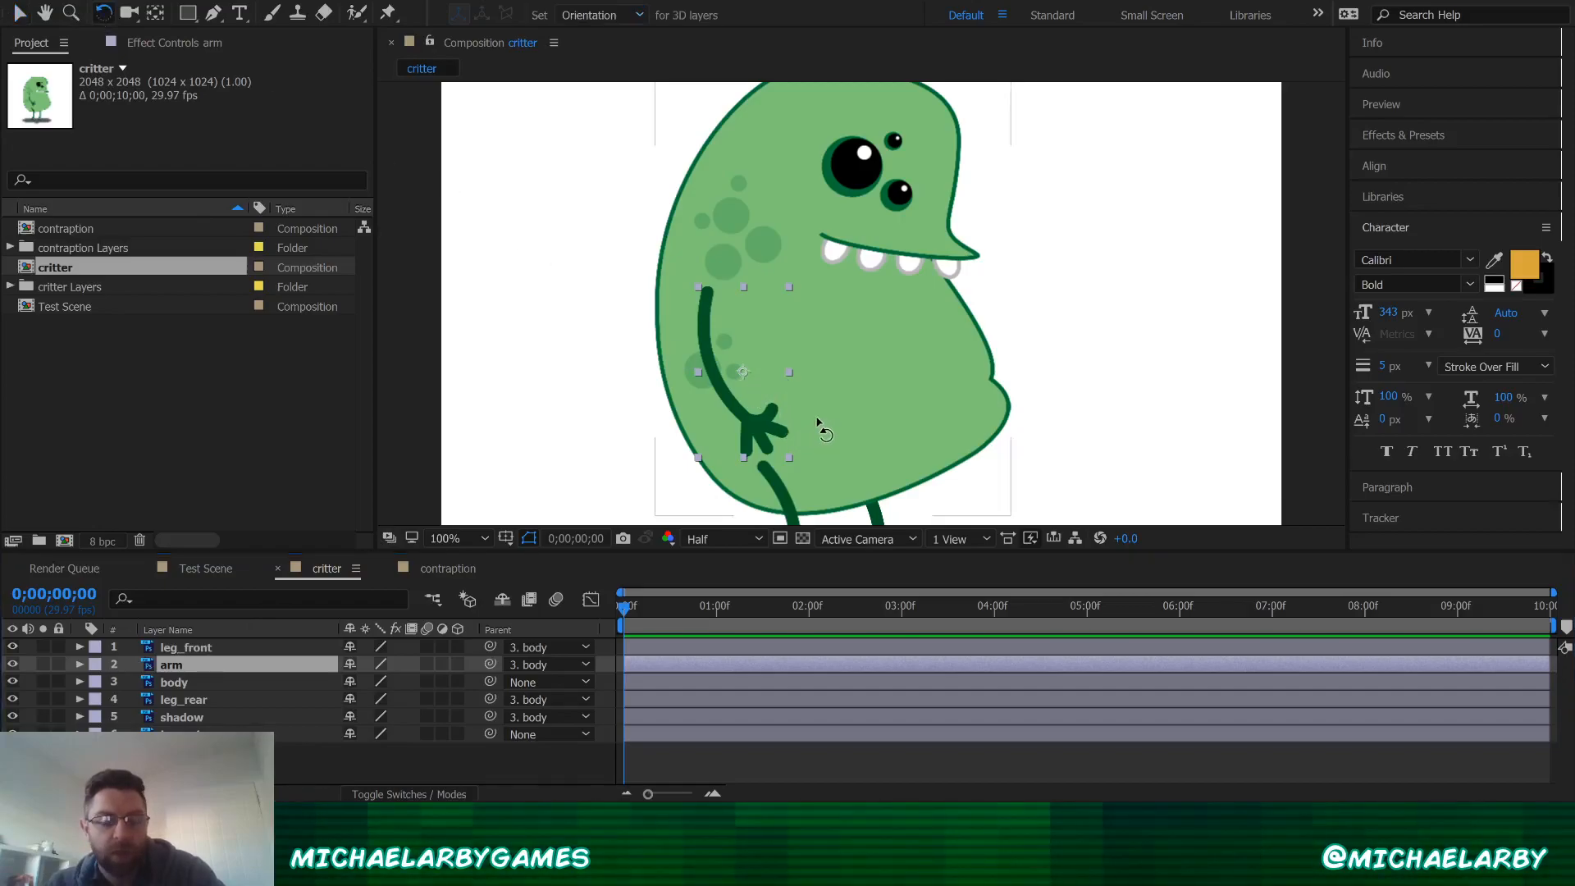
pyautogui.click(834, 380)
pyautogui.moveTo(833, 380); pyautogui.dragTo(834, 362)
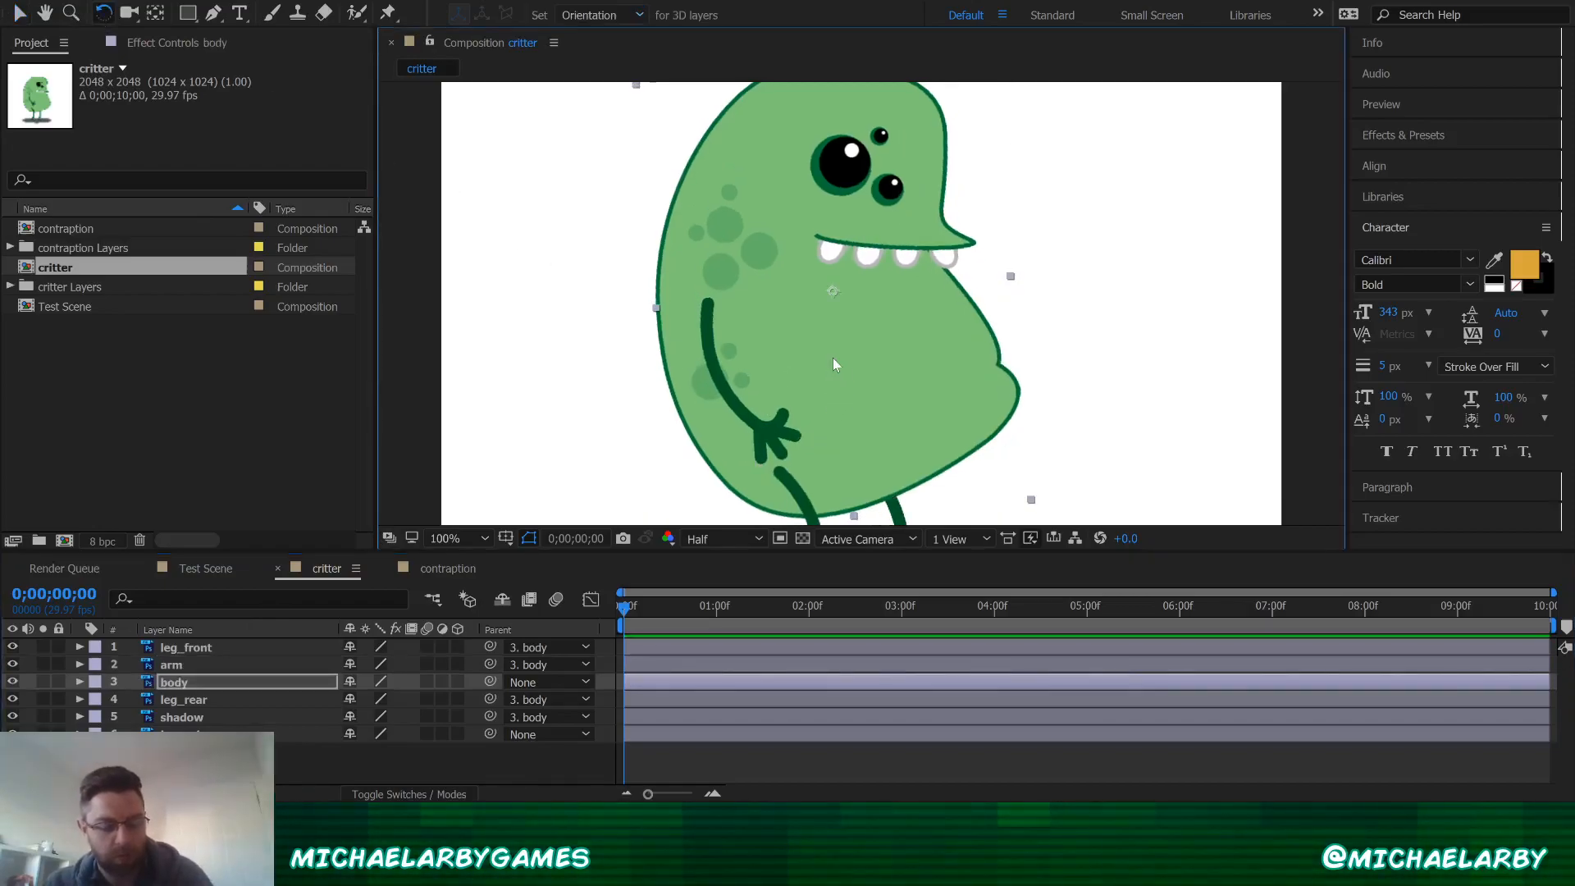
pyautogui.hotkey('ctrl', 'z')
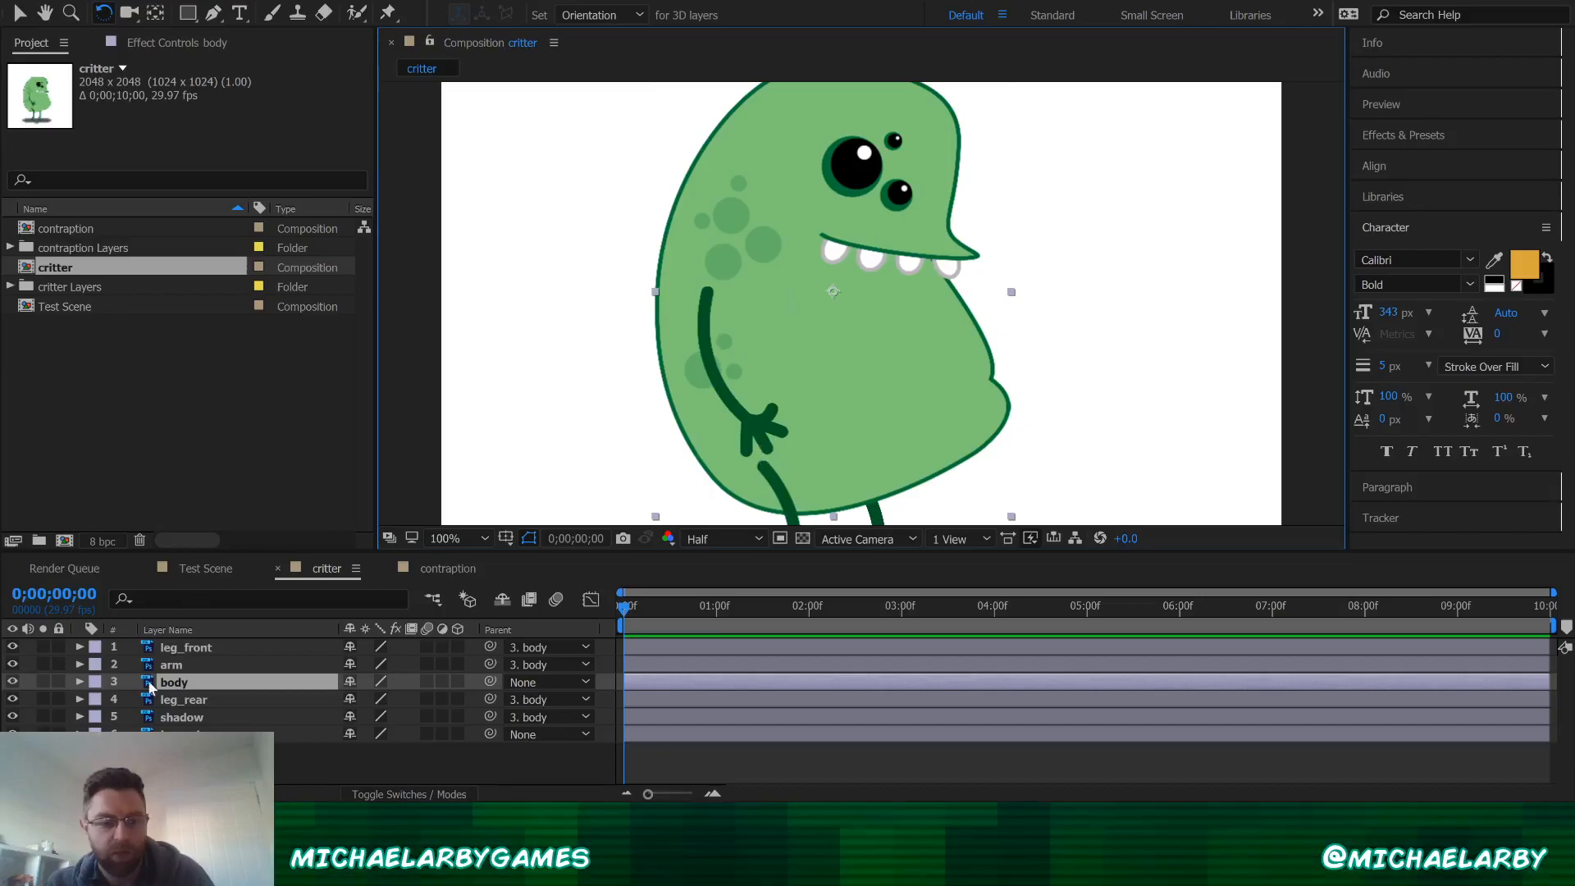
pyautogui.click(171, 666)
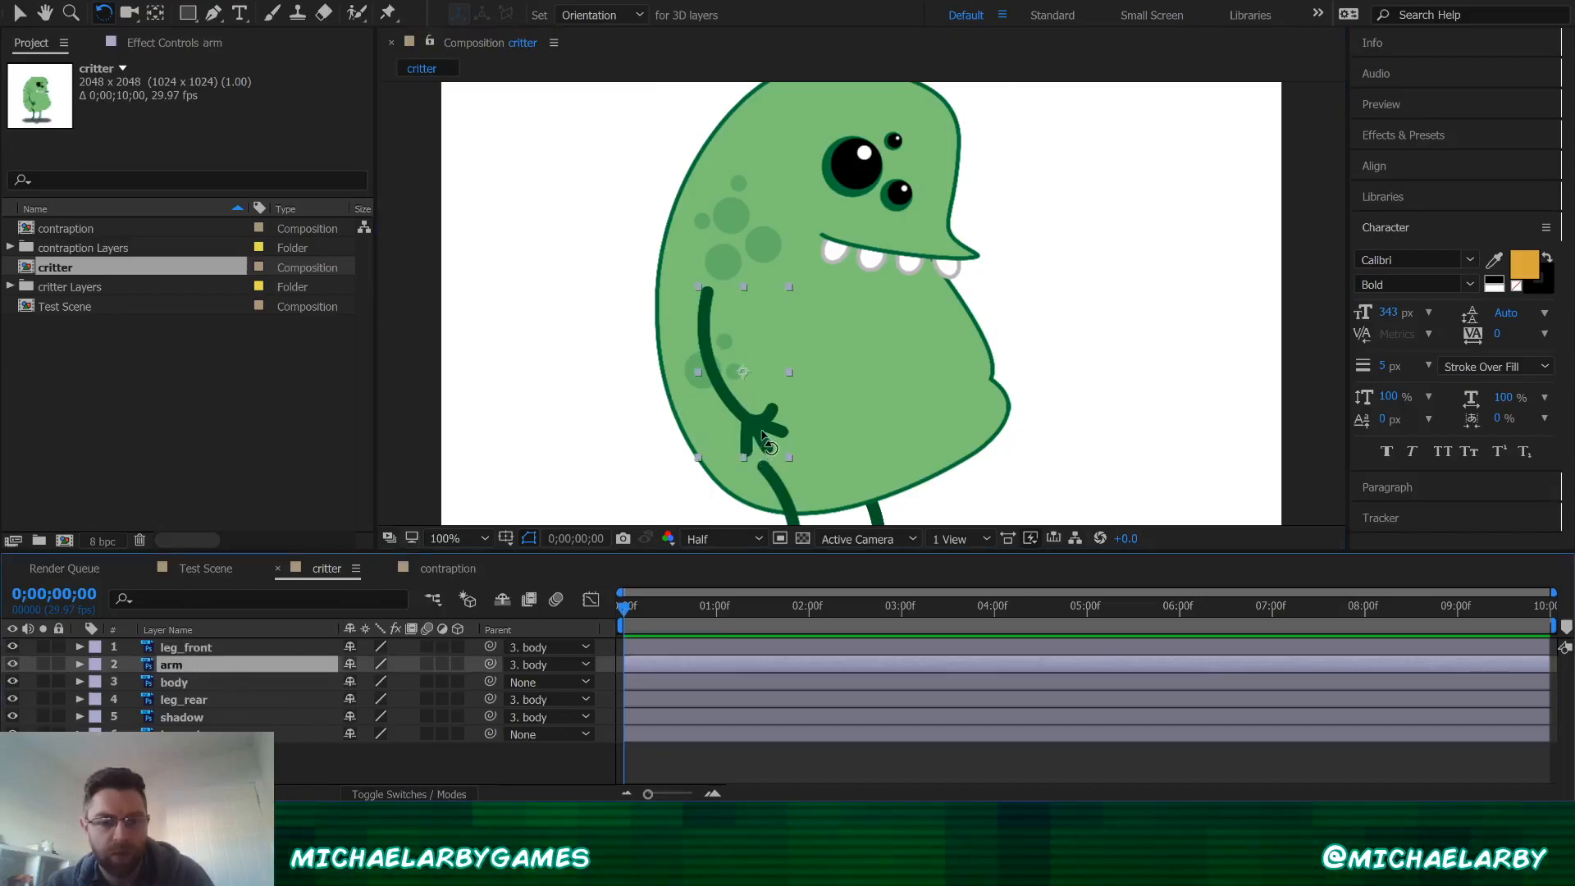
pyautogui.moveTo(788, 408); pyautogui.dragTo(763, 431)
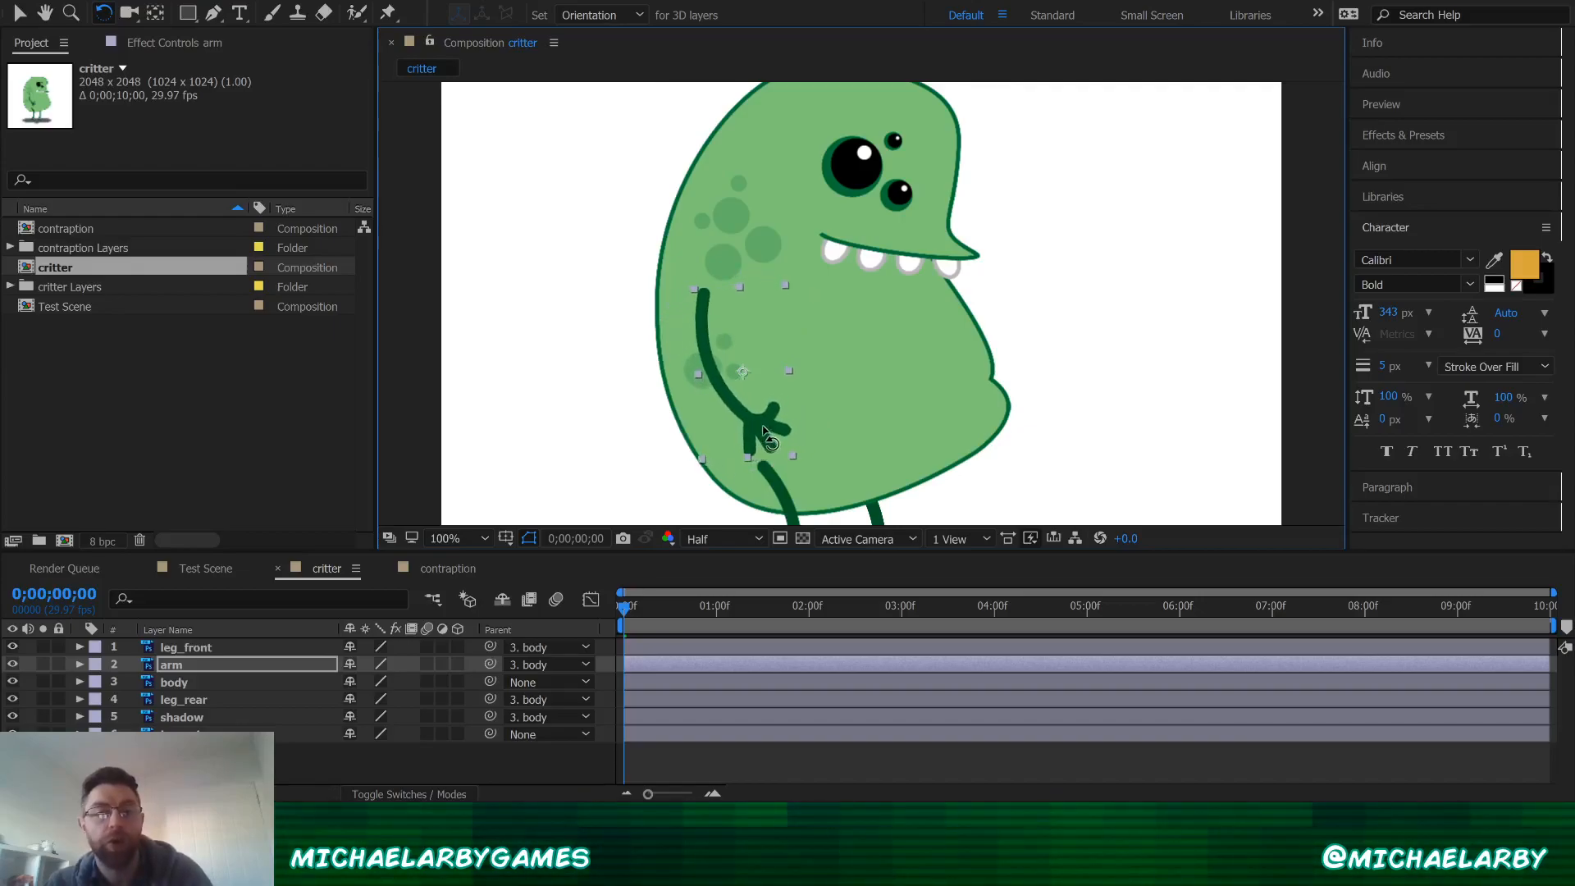
pyautogui.hotkey('ctrl', 'z')
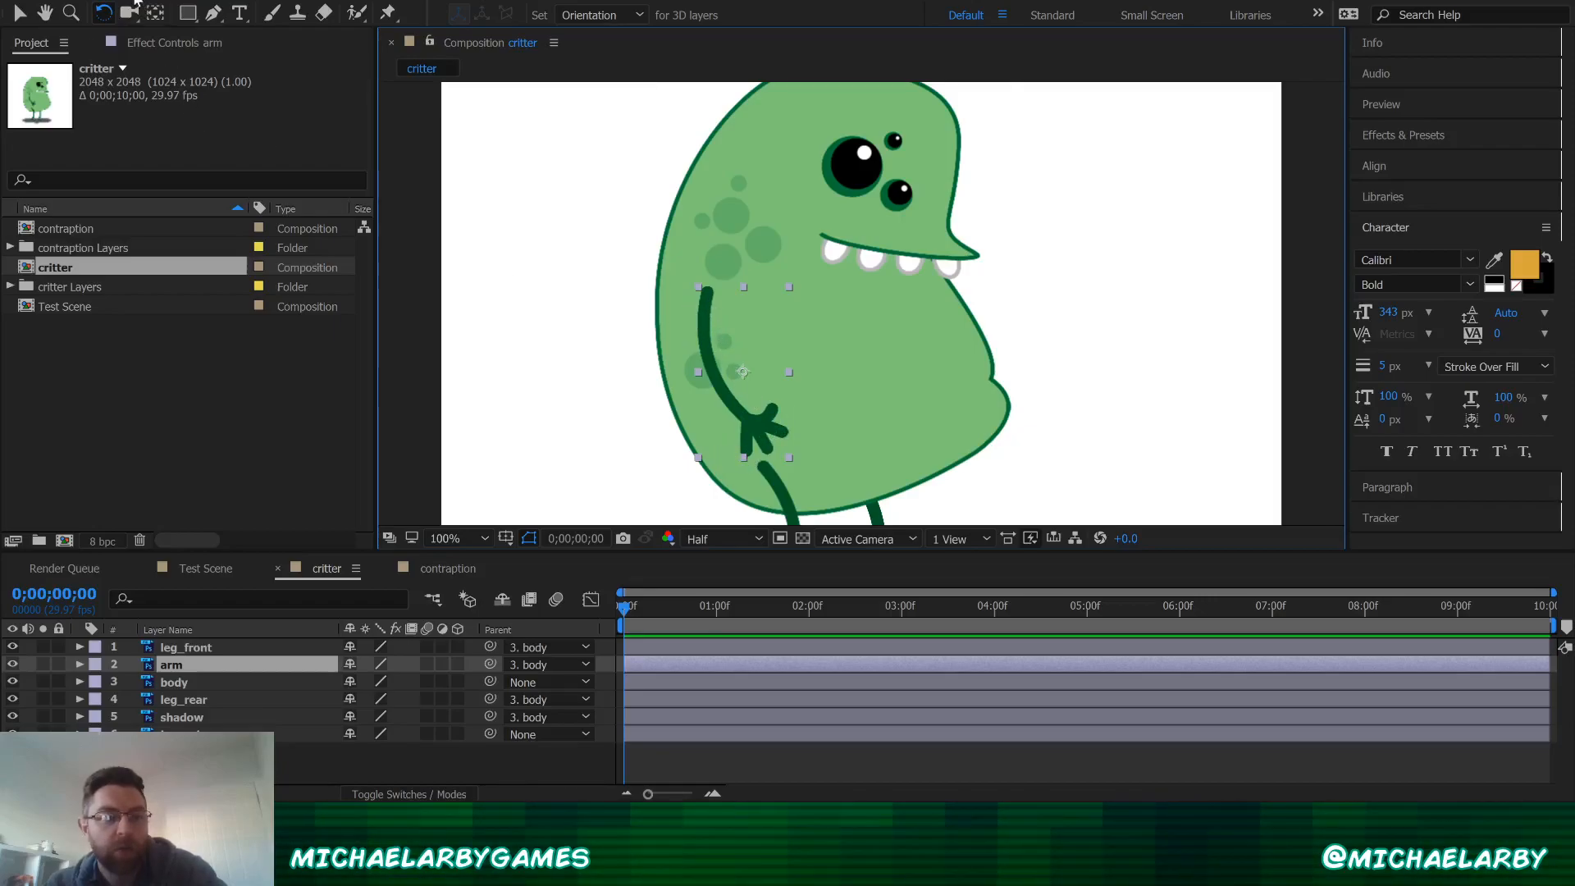
# - Move the arm layer's anchor point to the shoulder end of the arm with the Pan Behind tool
pyautogui.click(20, 13)
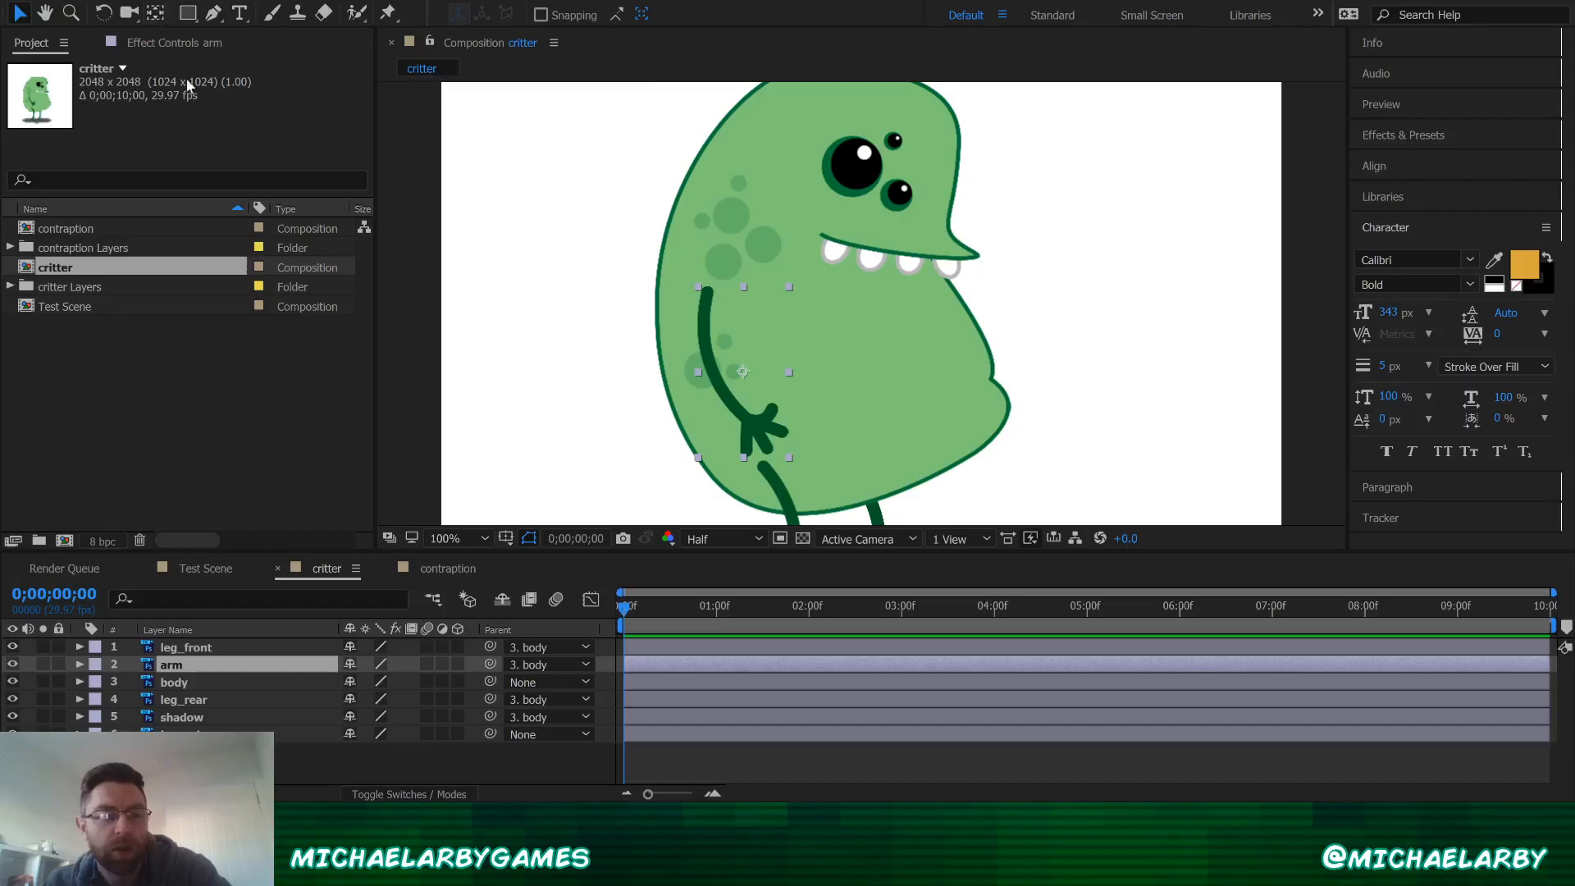
pyautogui.click(156, 15)
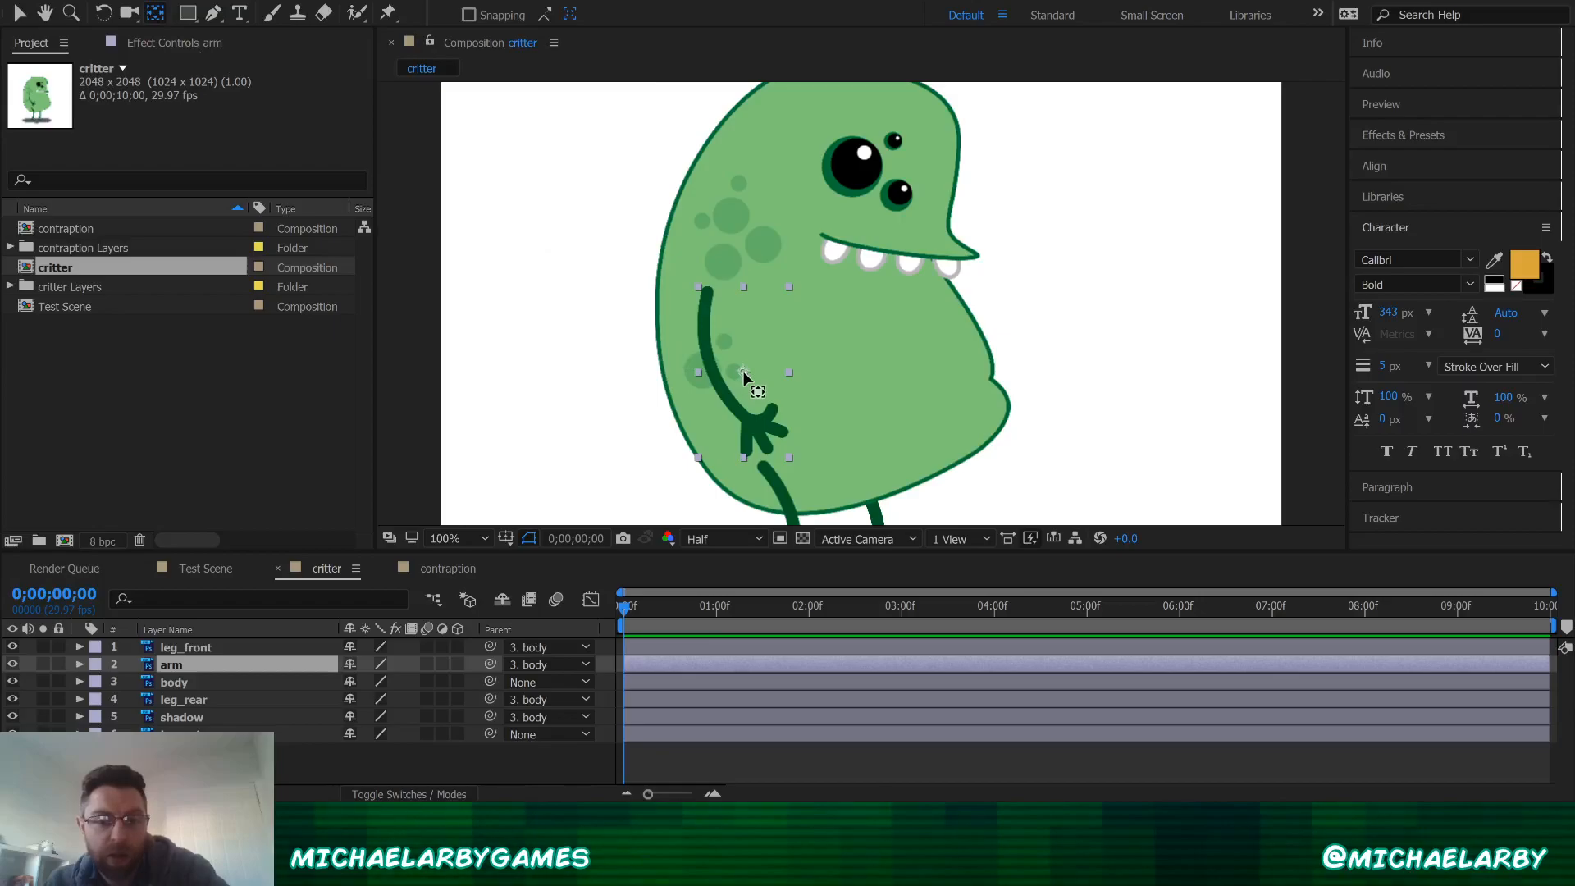
pyautogui.moveTo(714, 341); pyautogui.dragTo(708, 301)
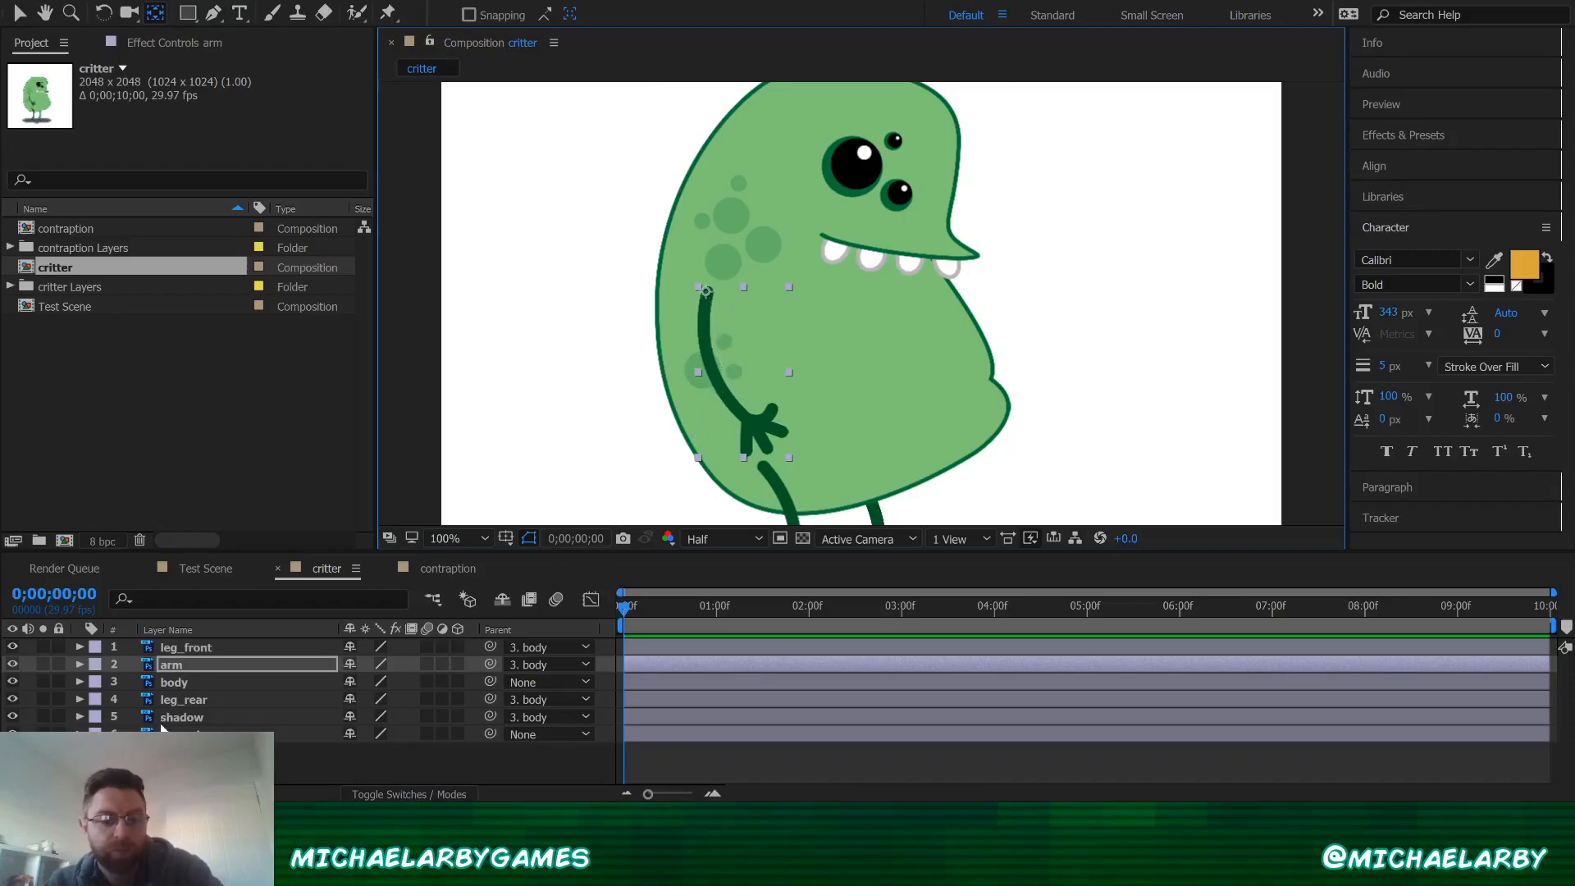
# - Rotate the arm slightly counterclockwise about its shoulder anchor point, swinging the hand forward across the belly
pyautogui.click(103, 14)
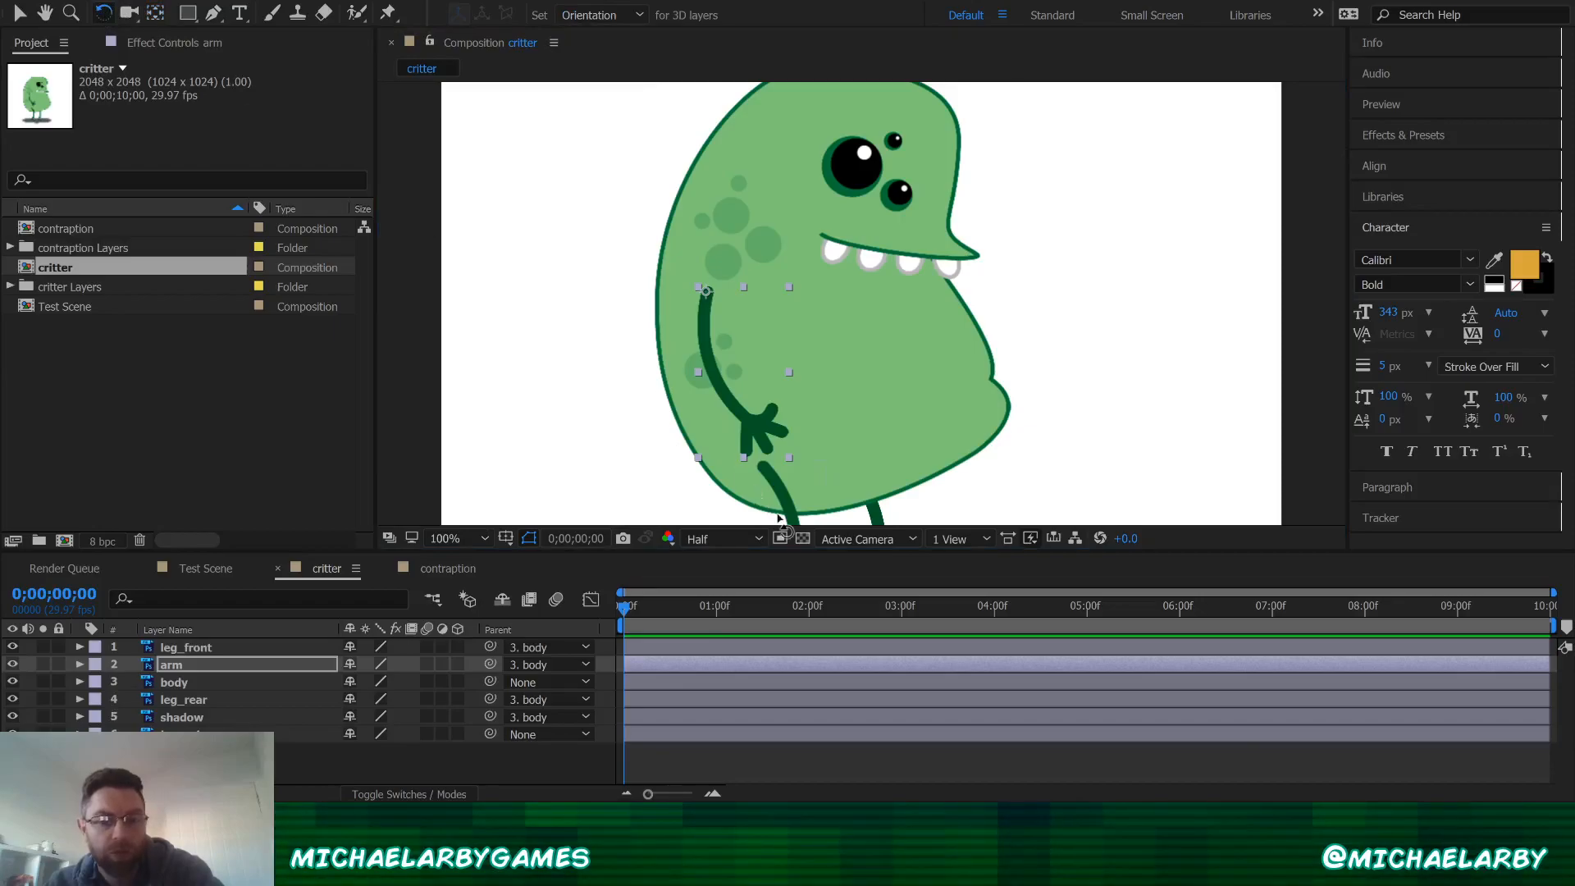
pyautogui.moveTo(768, 433); pyautogui.dragTo(802, 426)
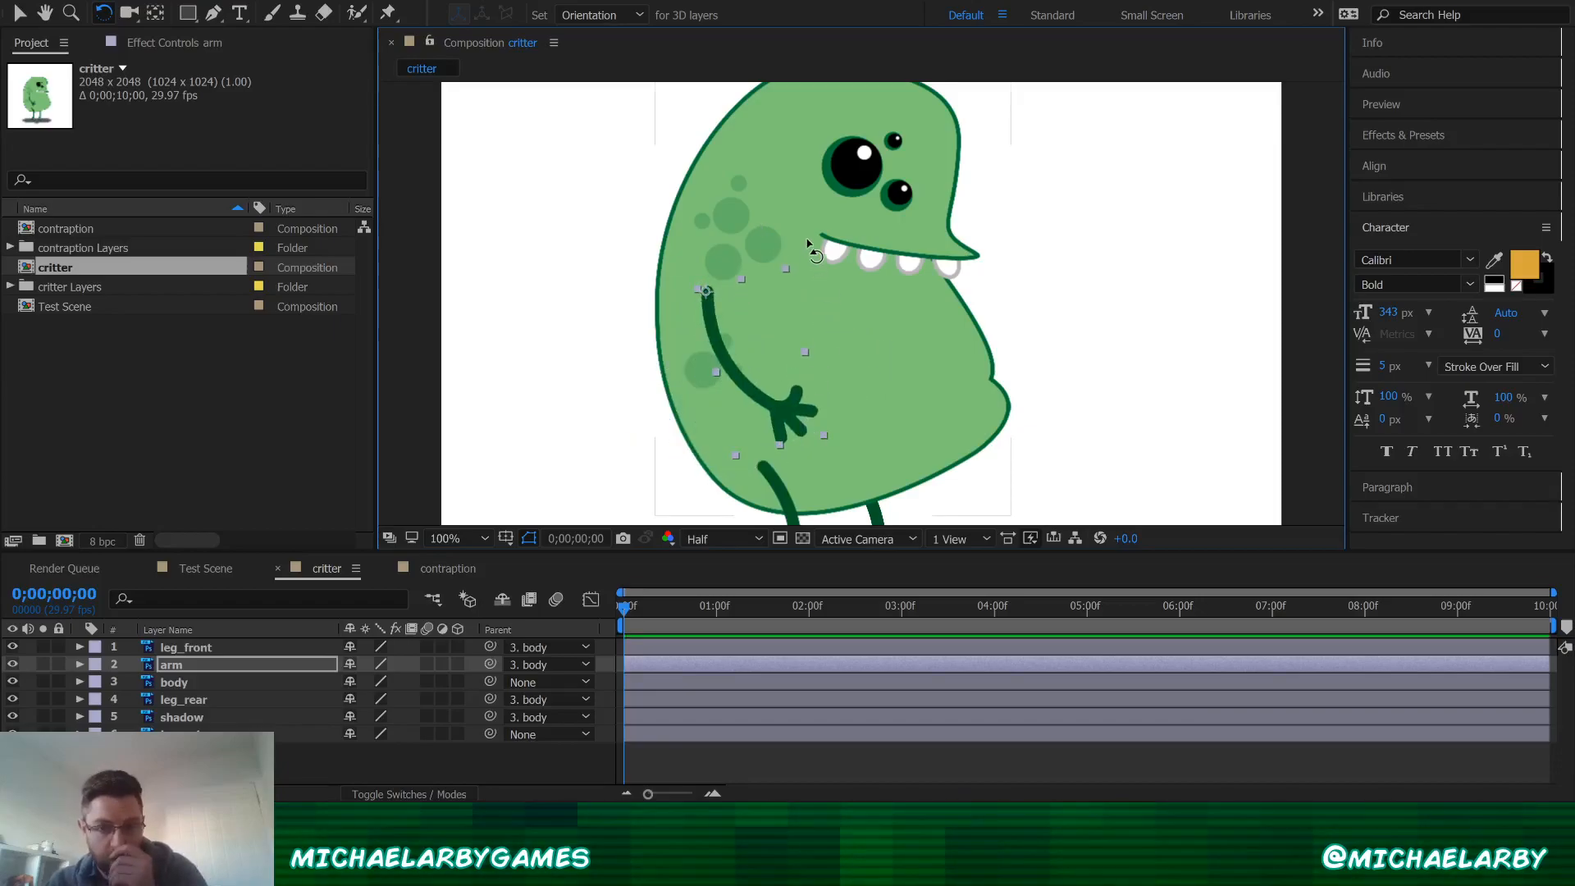
pyautogui.press(',')
pyautogui.press('.')
pyautogui.moveTo(879, 401); pyautogui.dragTo(875, 311)
pyautogui.press(',')
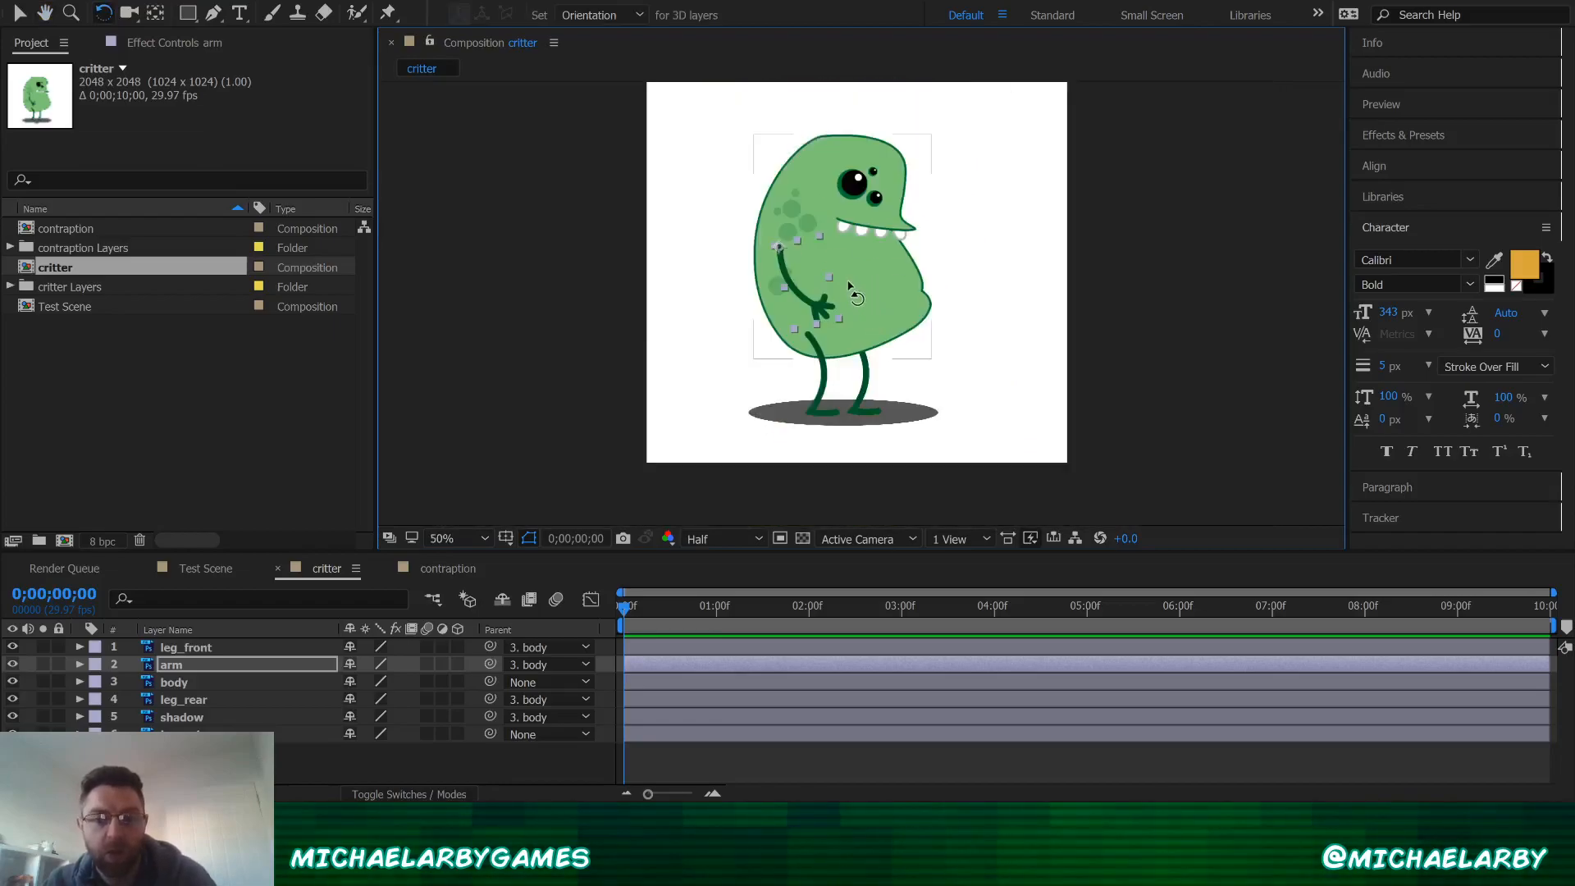
# - Try rotating the body about its central anchor point with the Rotation tool, and undo the rotation
pyautogui.click(879, 269)
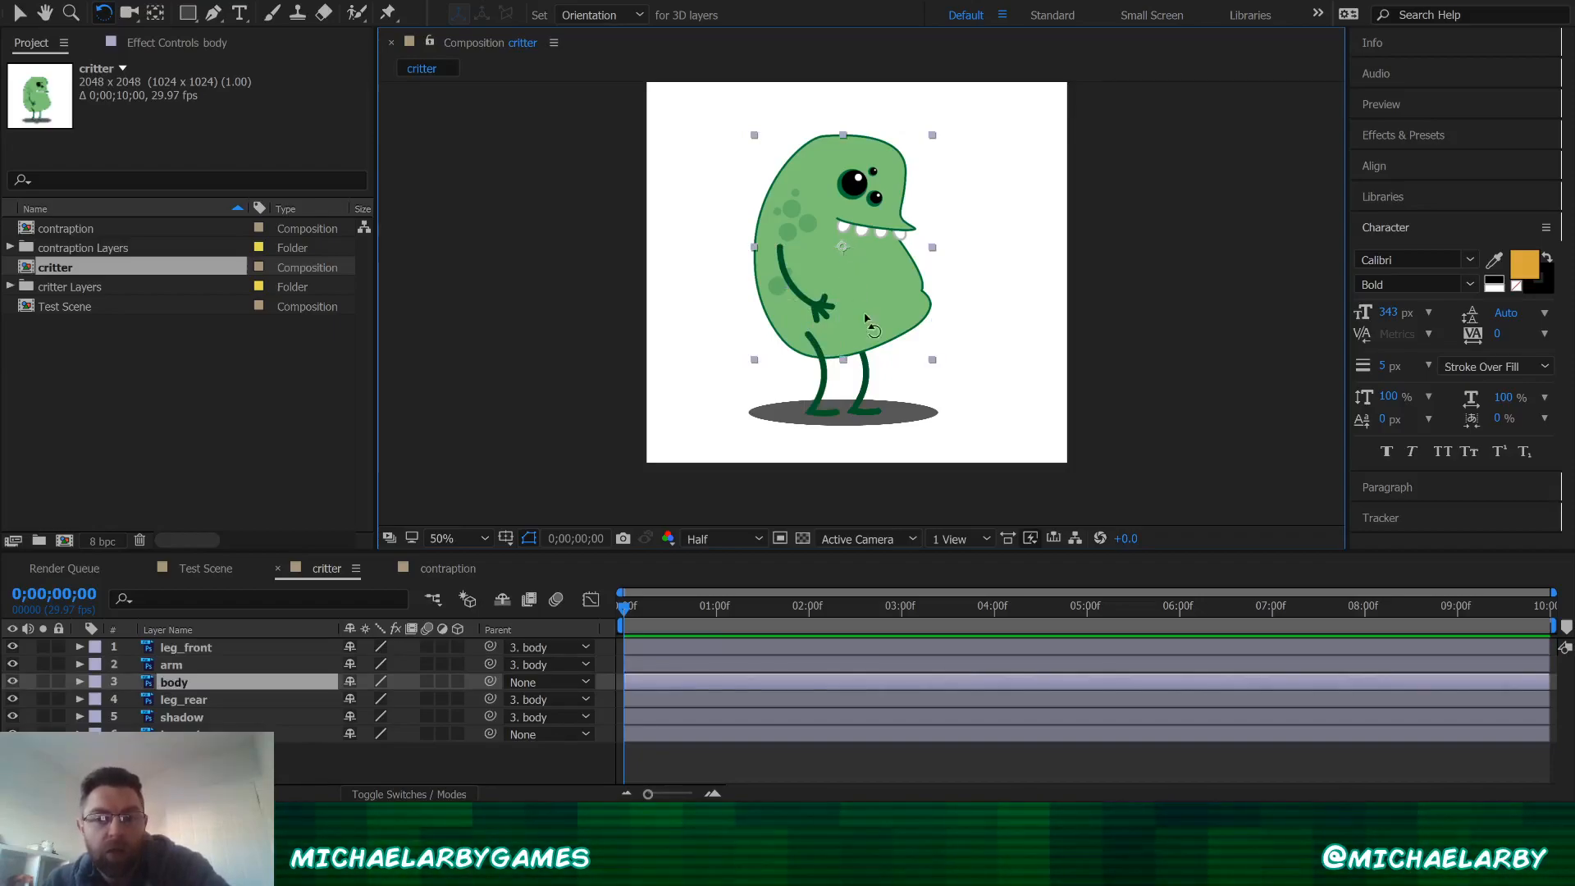
pyautogui.moveTo(876, 333)
pyautogui.mouseDown()
pyautogui.moveTo(727, 241)
pyautogui.moveTo(761, 345)
pyautogui.moveTo(914, 370)
pyautogui.moveTo(788, 357)
pyautogui.moveTo(722, 271)
pyautogui.moveTo(764, 152)
pyautogui.moveTo(893, 223)
pyautogui.moveTo(923, 288)
pyautogui.moveTo(884, 349)
pyautogui.mouseUp()
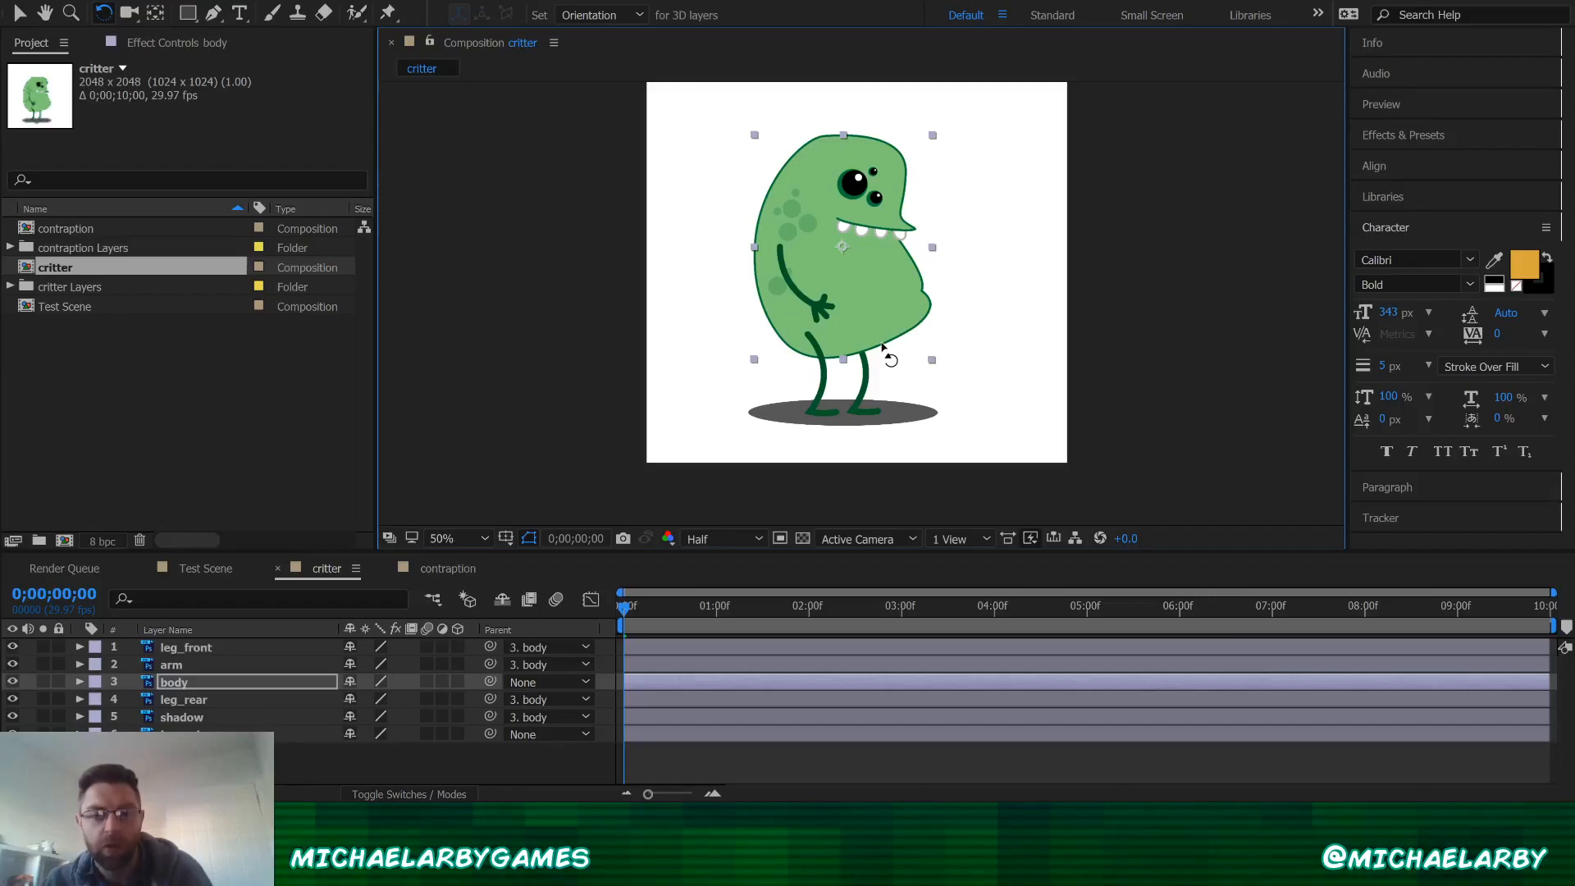
pyautogui.moveTo(884, 348); pyautogui.dragTo(907, 414)
pyautogui.hotkey('ctrl', 'z')
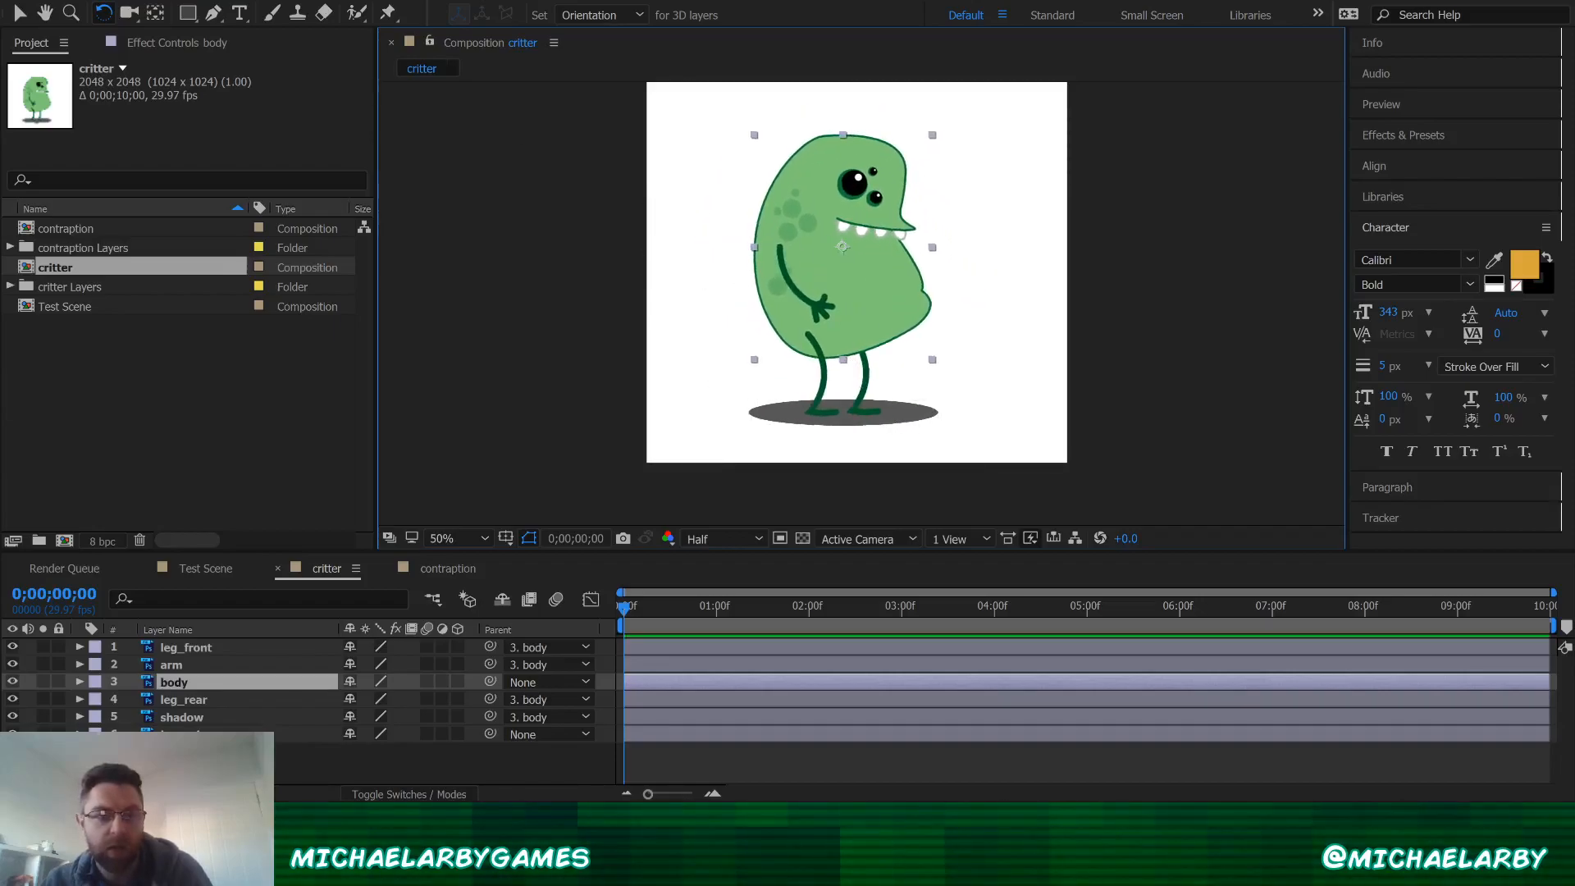
# - Move the body's anchor point down to the lower belly just above the legs, and test the body's rotation around it
pyautogui.click(158, 12)
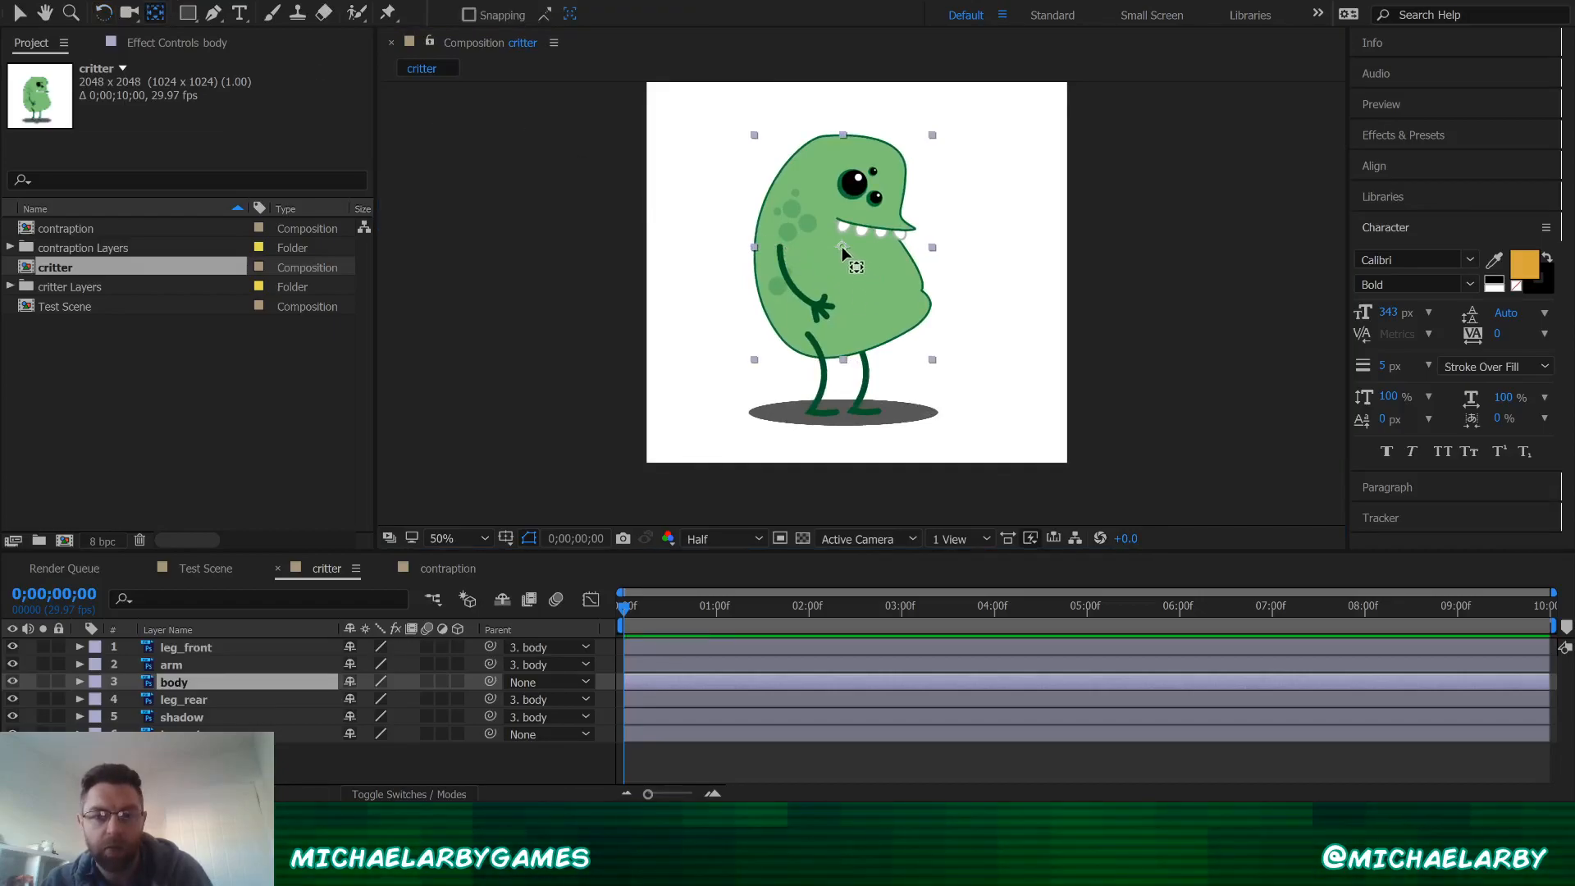
pyautogui.moveTo(841, 246); pyautogui.dragTo(843, 250)
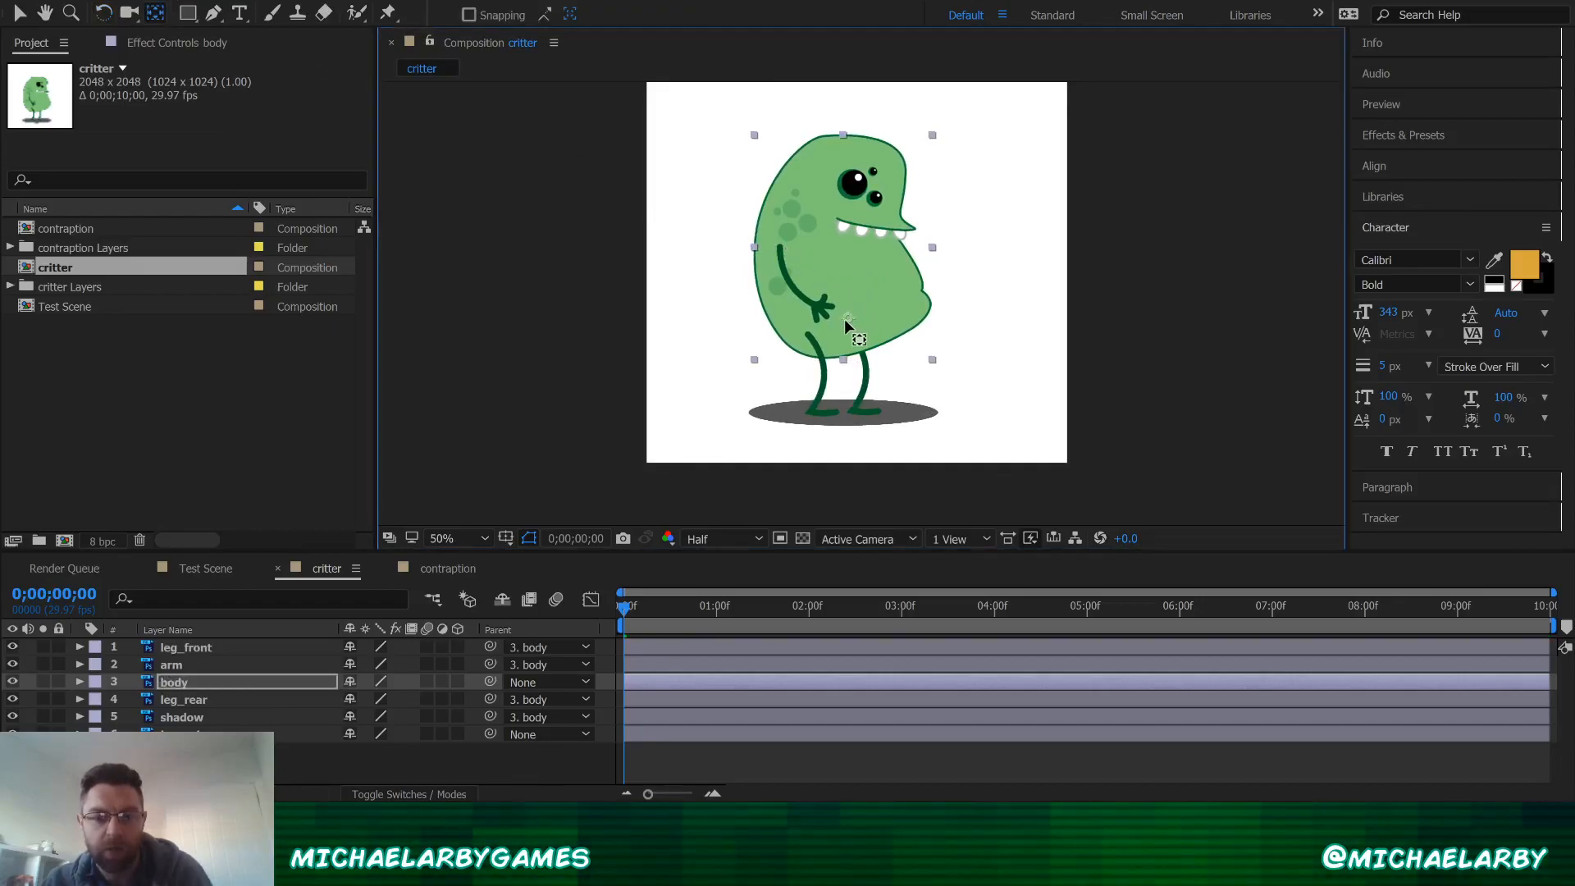
pyautogui.moveTo(845, 321); pyautogui.dragTo(846, 324)
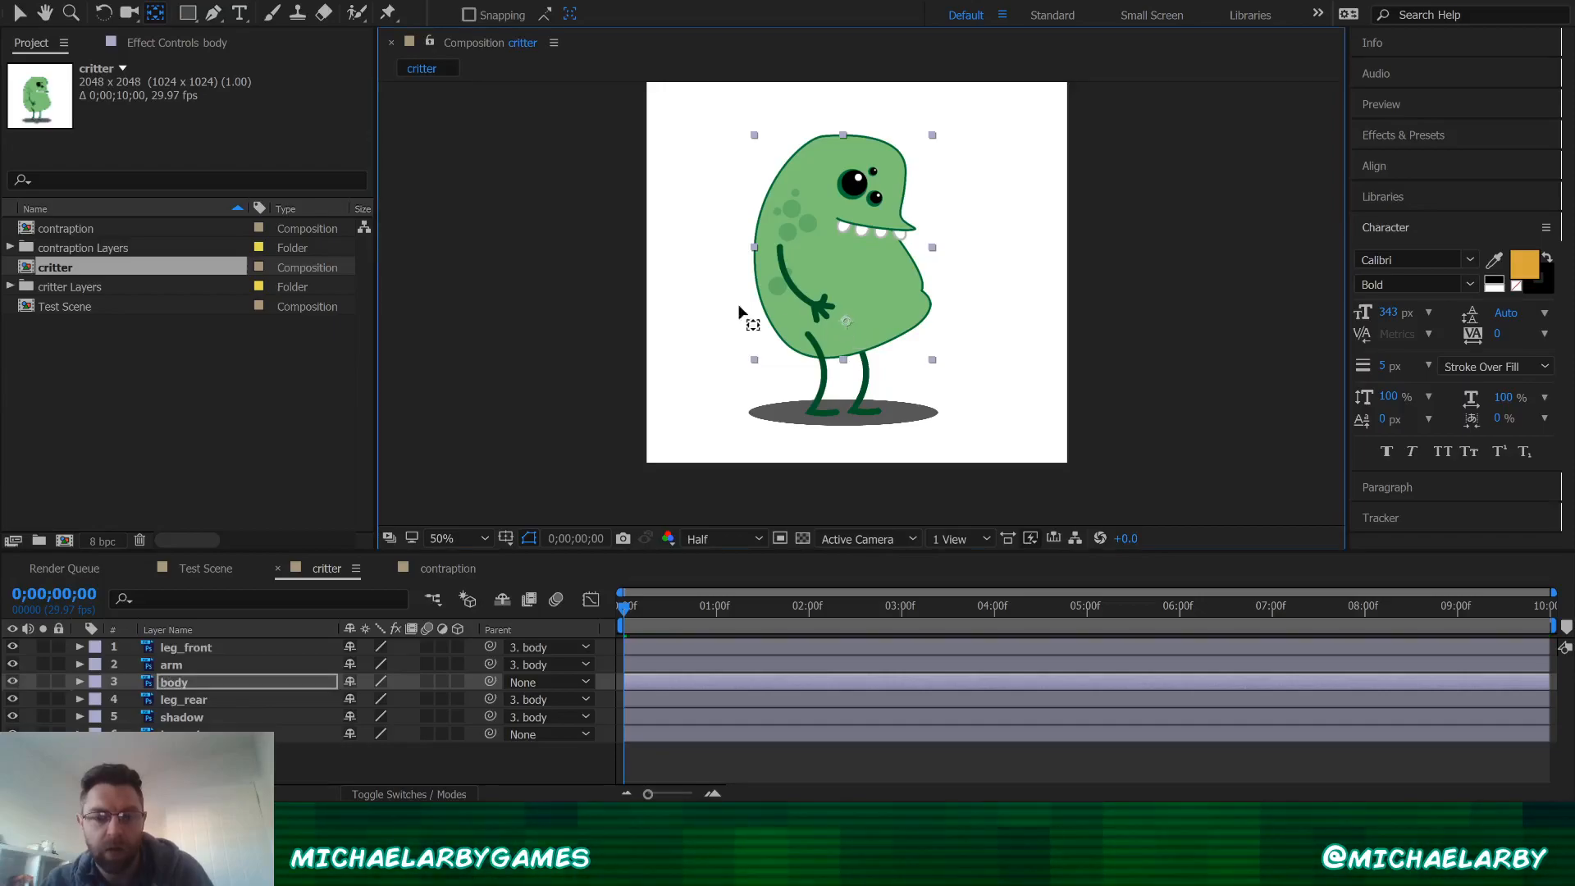
pyautogui.click(105, 13)
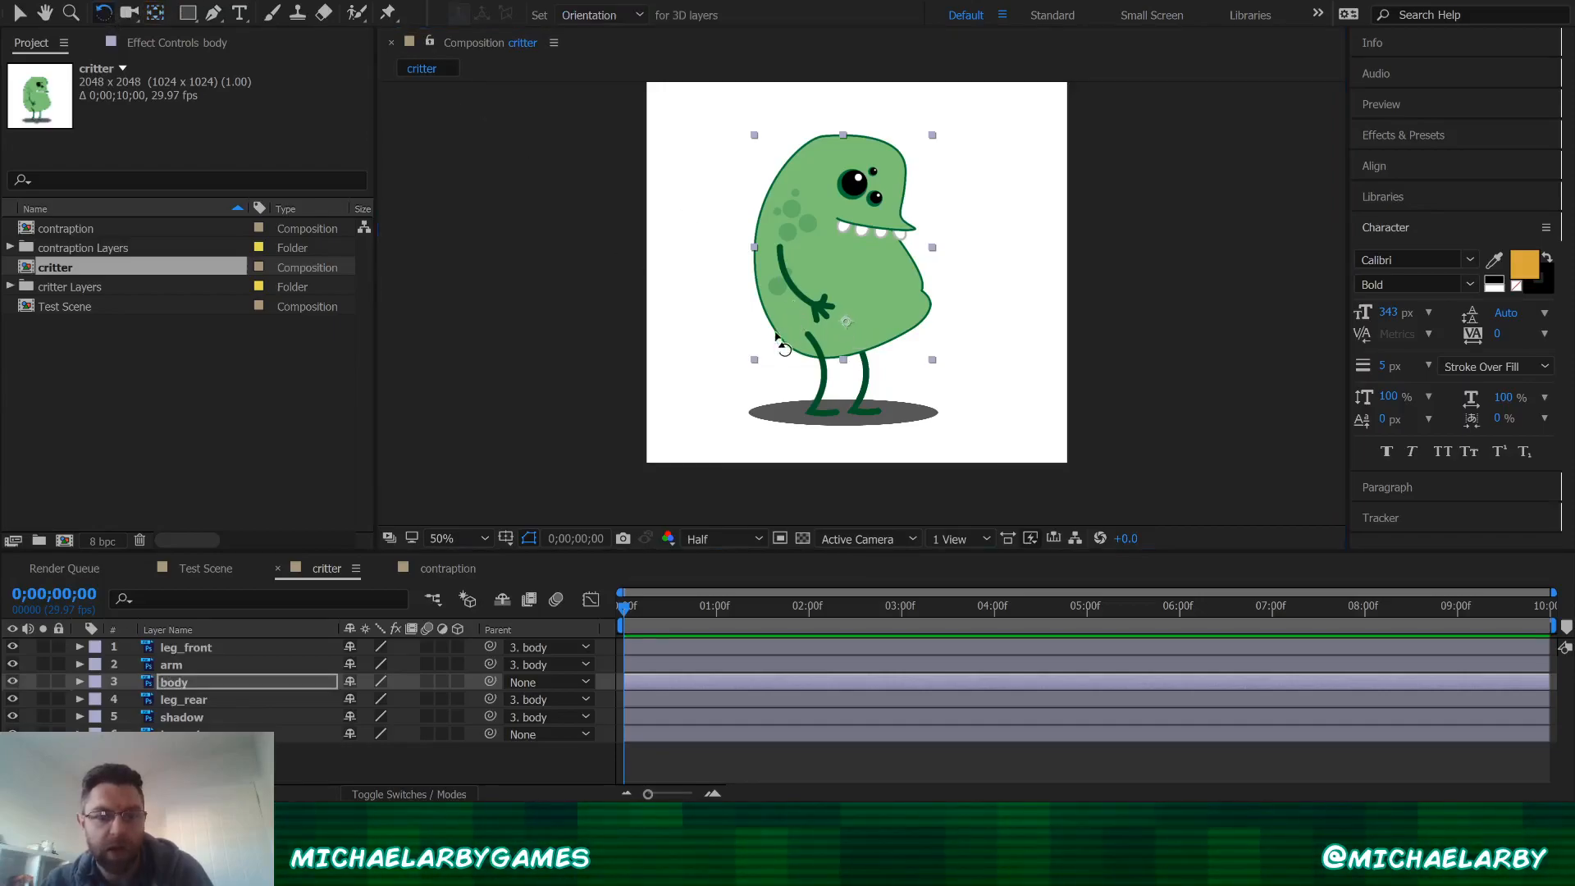
pyautogui.moveTo(868, 320)
pyautogui.mouseDown()
pyautogui.moveTo(898, 351)
pyautogui.moveTo(863, 318)
pyautogui.moveTo(882, 313)
pyautogui.mouseUp()
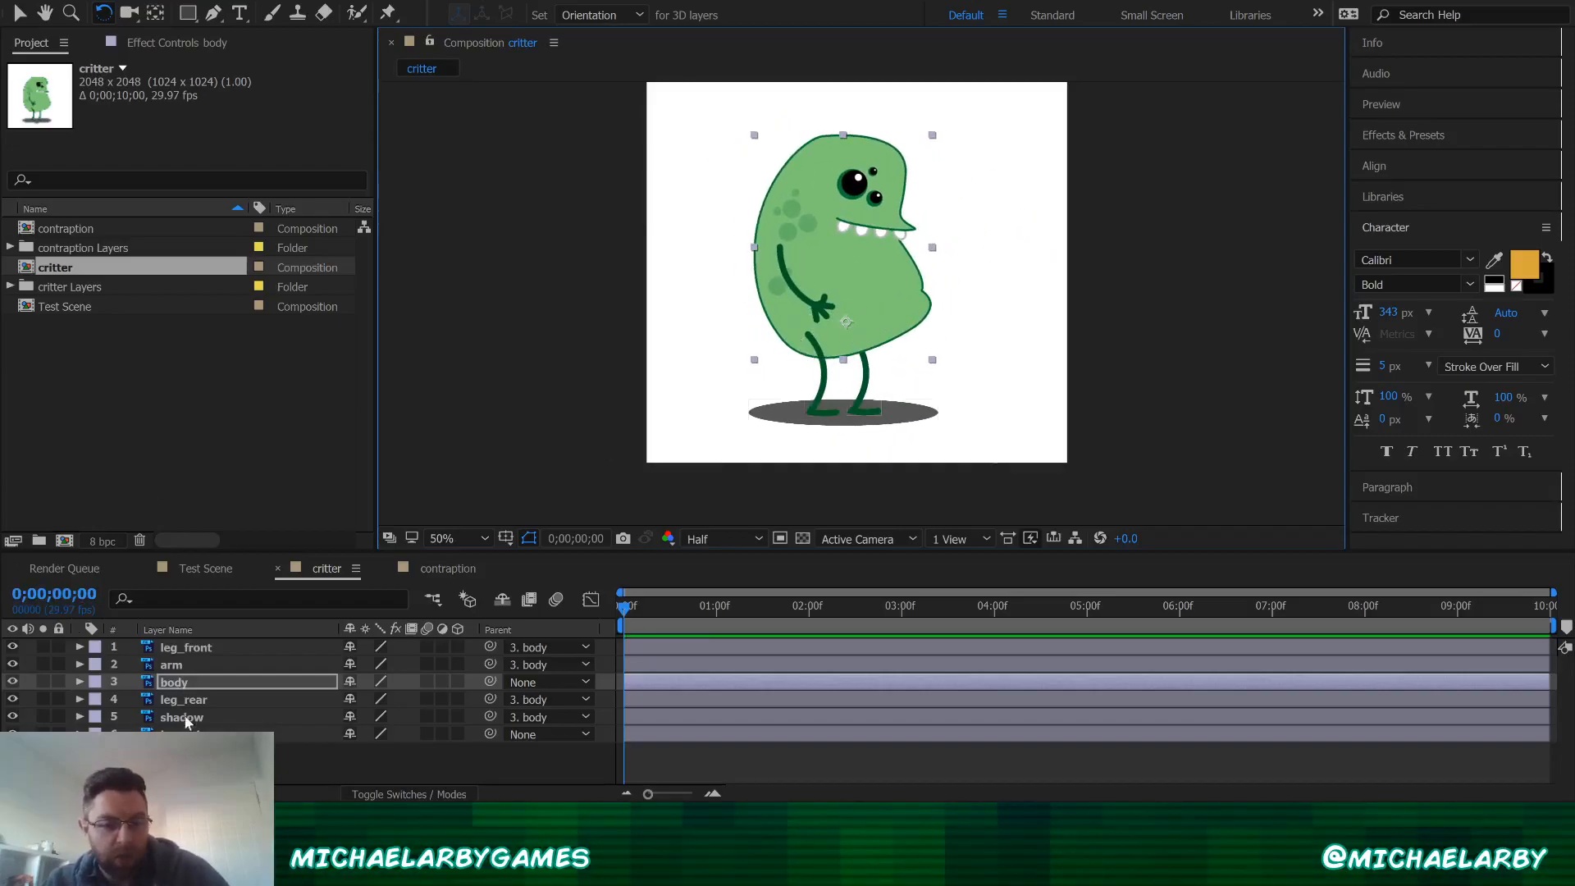
# - Move the leg_front layer's anchor point to the top end of the leg with the Pan Behind tool
pyautogui.click(191, 648)
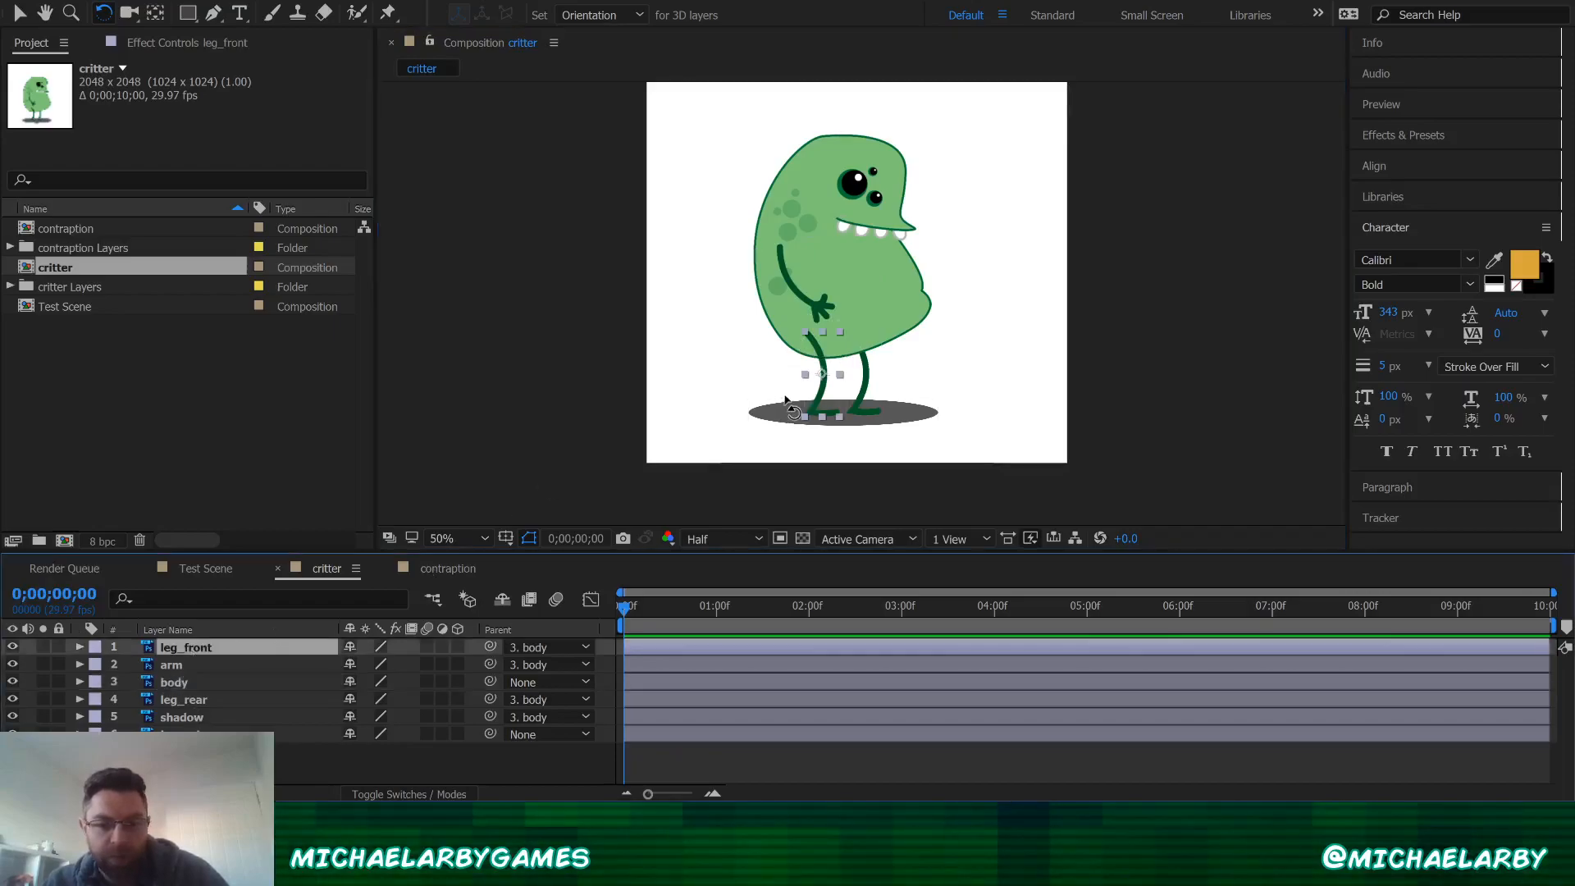
pyautogui.scroll(2, 823, 374)
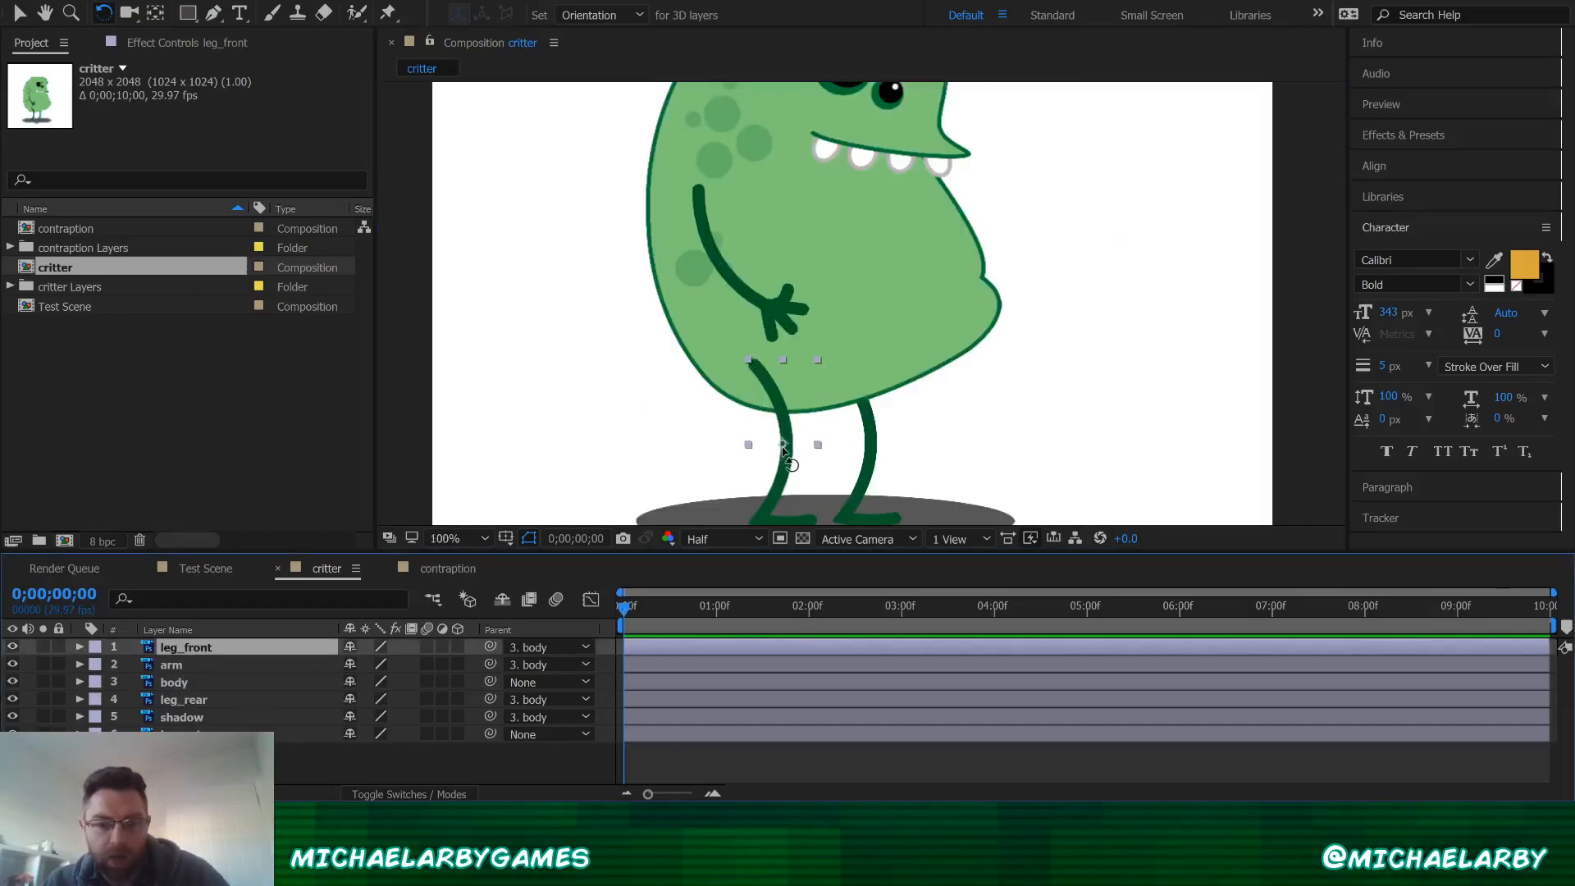
pyautogui.moveTo(784, 445); pyautogui.dragTo(769, 408)
pyautogui.hotkey('ctrl', 'z')
pyautogui.press('y')
pyautogui.moveTo(783, 444); pyautogui.dragTo(754, 368)
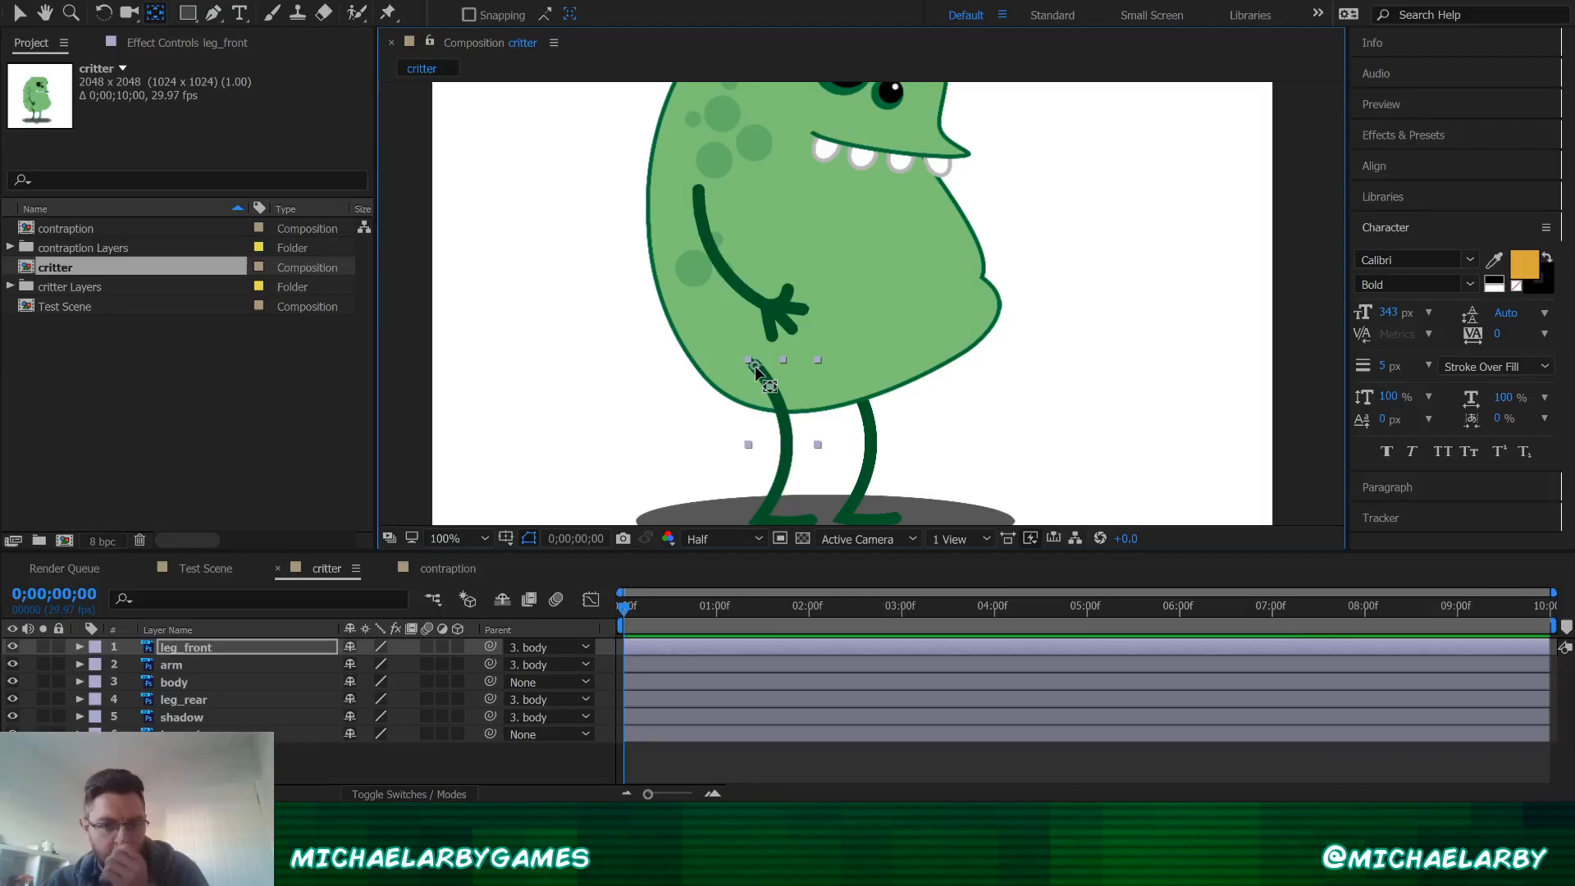
# - Expand the body layer's Transform properties and enlarge the timeline area so that all of them fit
pyautogui.click(871, 434)
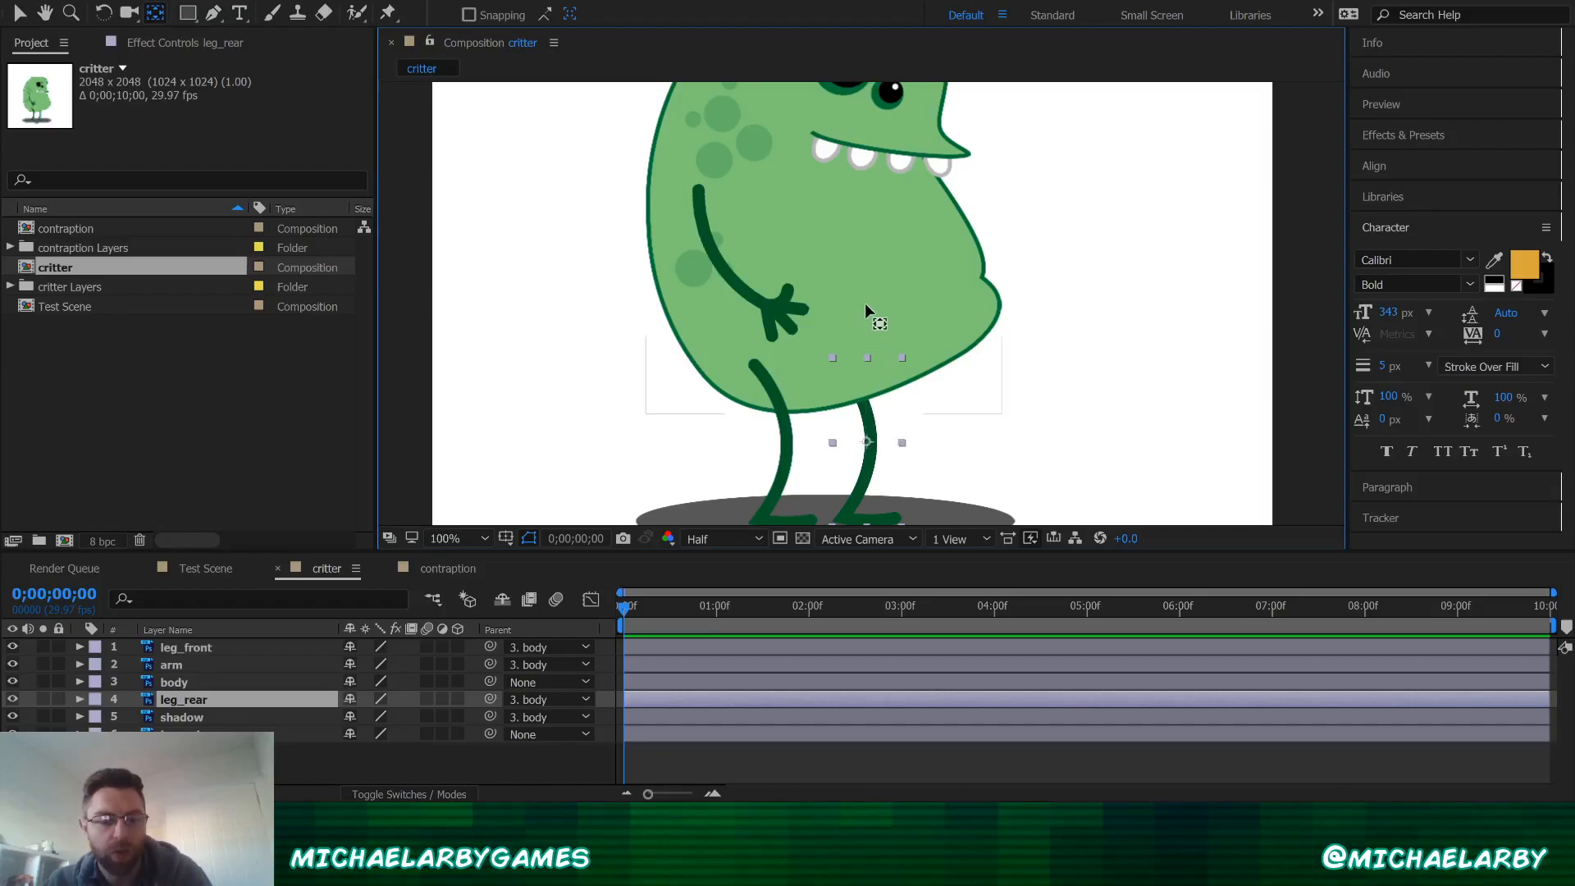
pyautogui.click(172, 685)
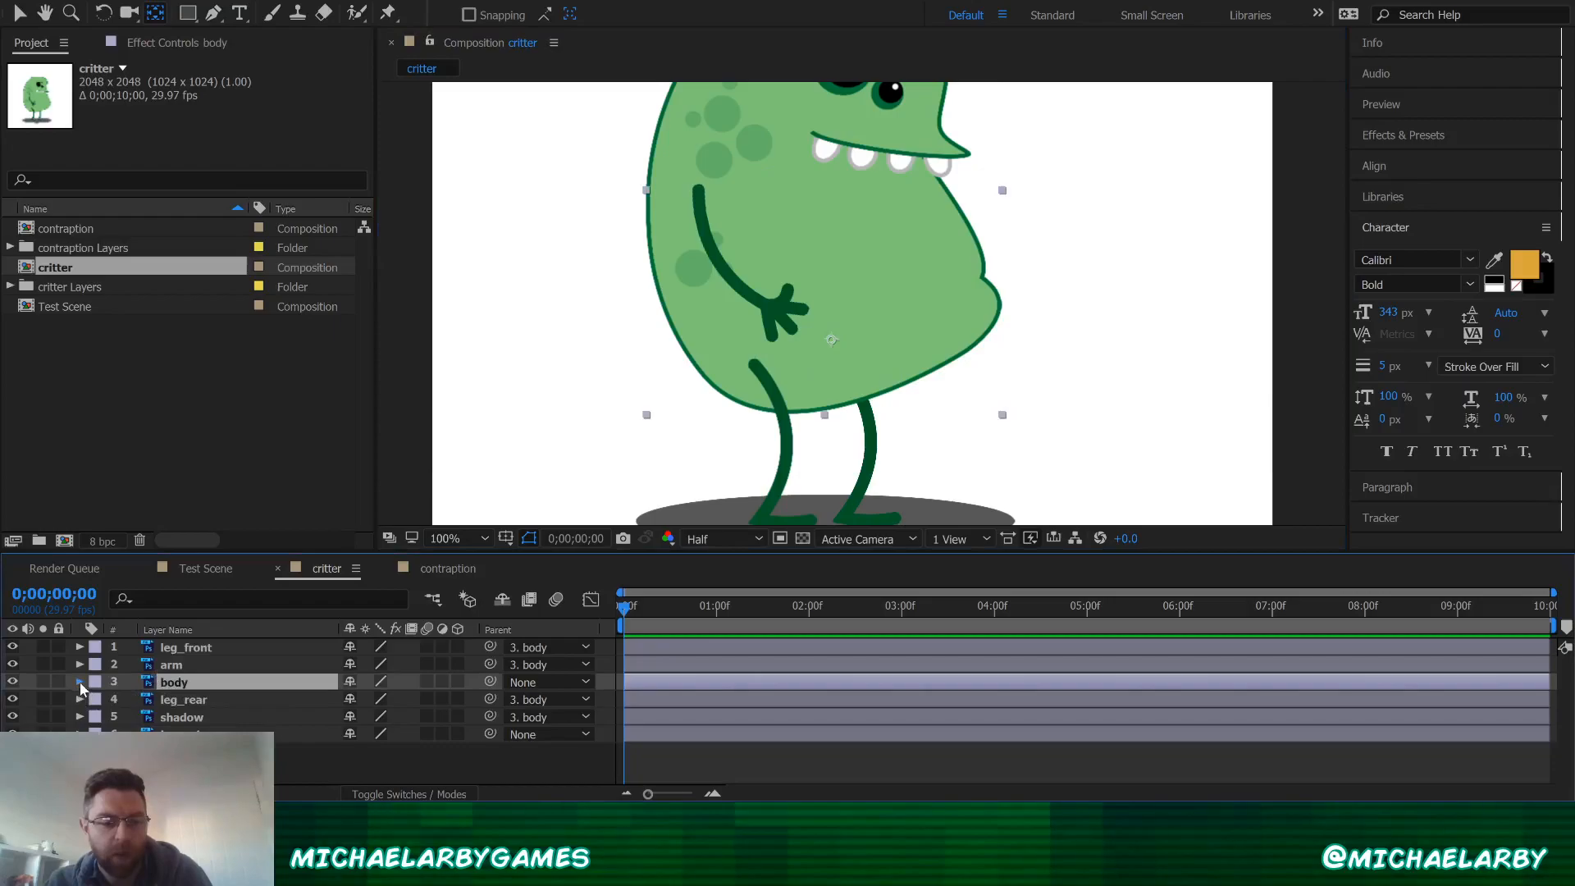
pyautogui.click(79, 682)
pyautogui.click(96, 699)
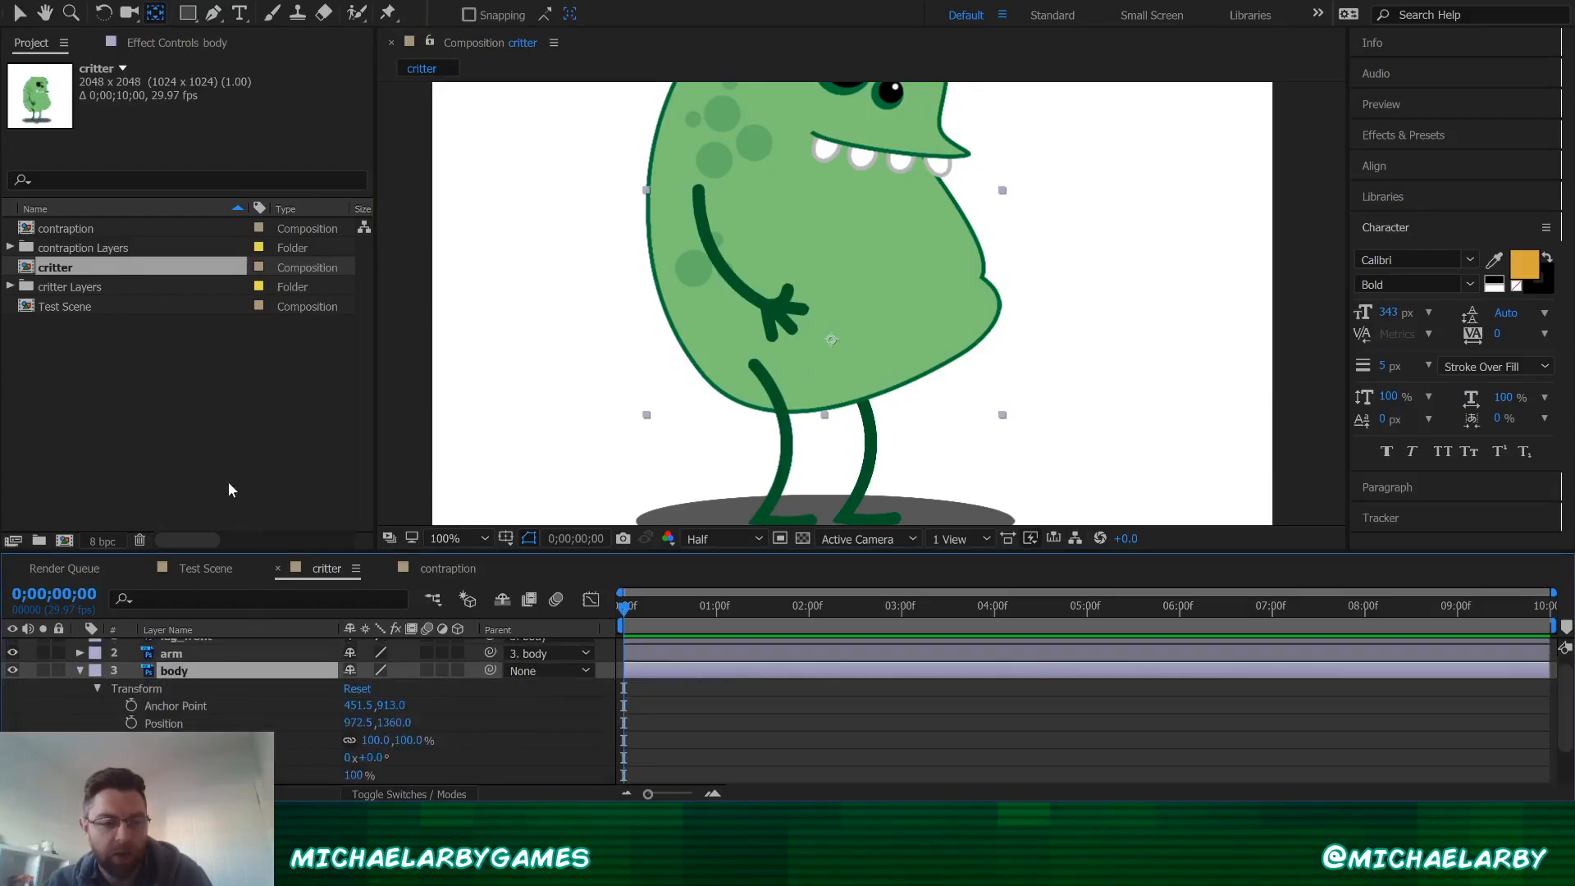
pyautogui.scroll(-2, 208, 691)
pyautogui.scroll(2, 208, 691)
pyautogui.scroll(-2, 209, 690)
pyautogui.moveTo(333, 551); pyautogui.dragTo(353, 376)
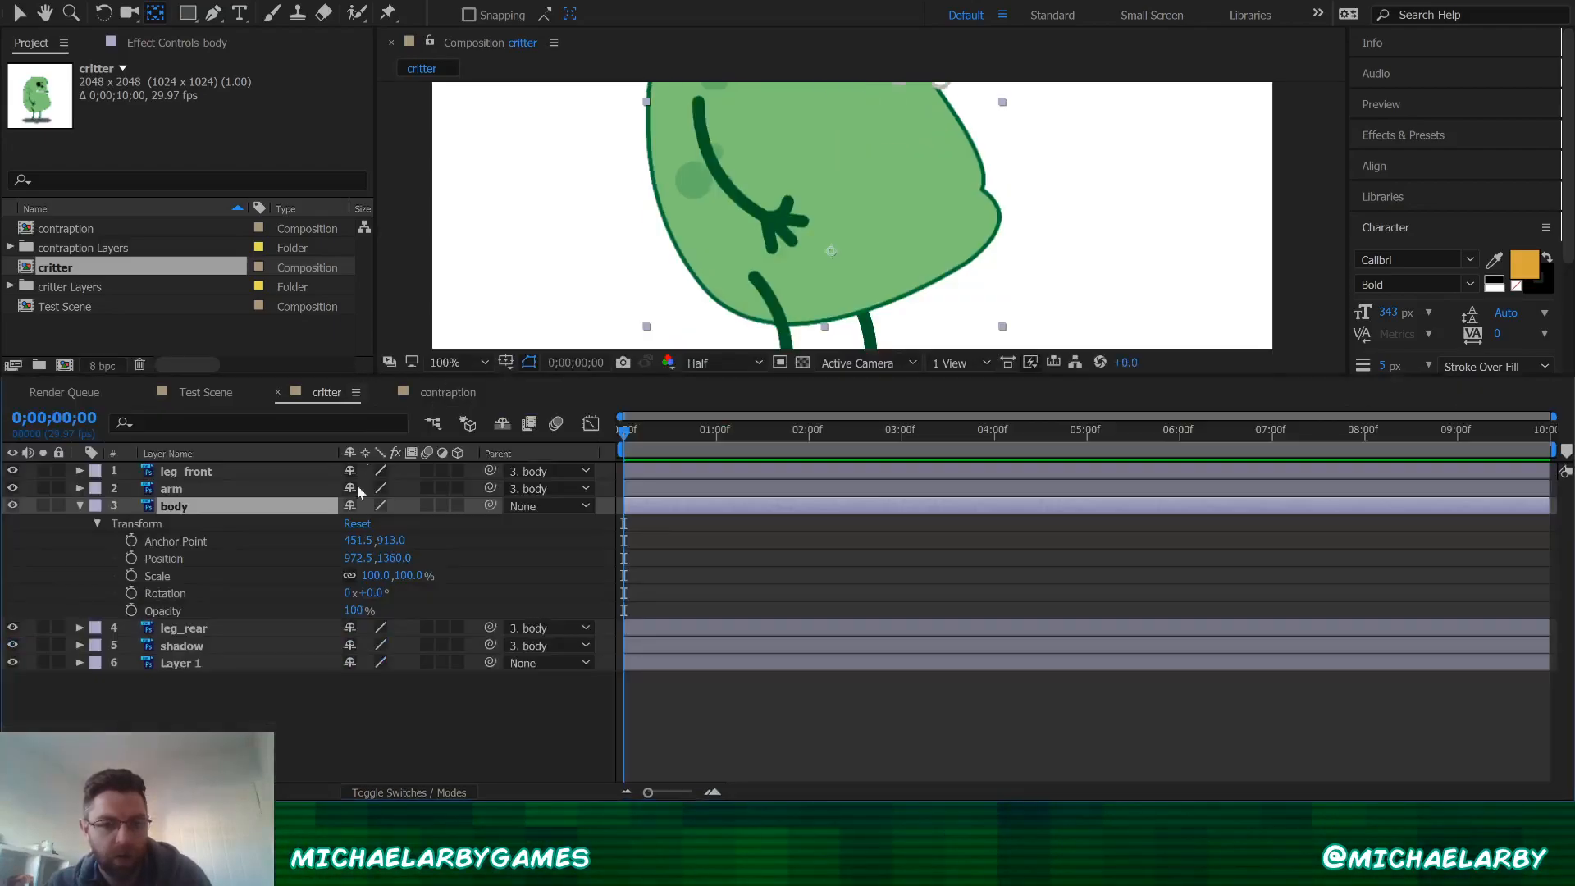
# - Lower the body layer's opacity to 58% to reveal the hidden top of the rear leg
pyautogui.middleClick(863, 192)
pyautogui.press('y')
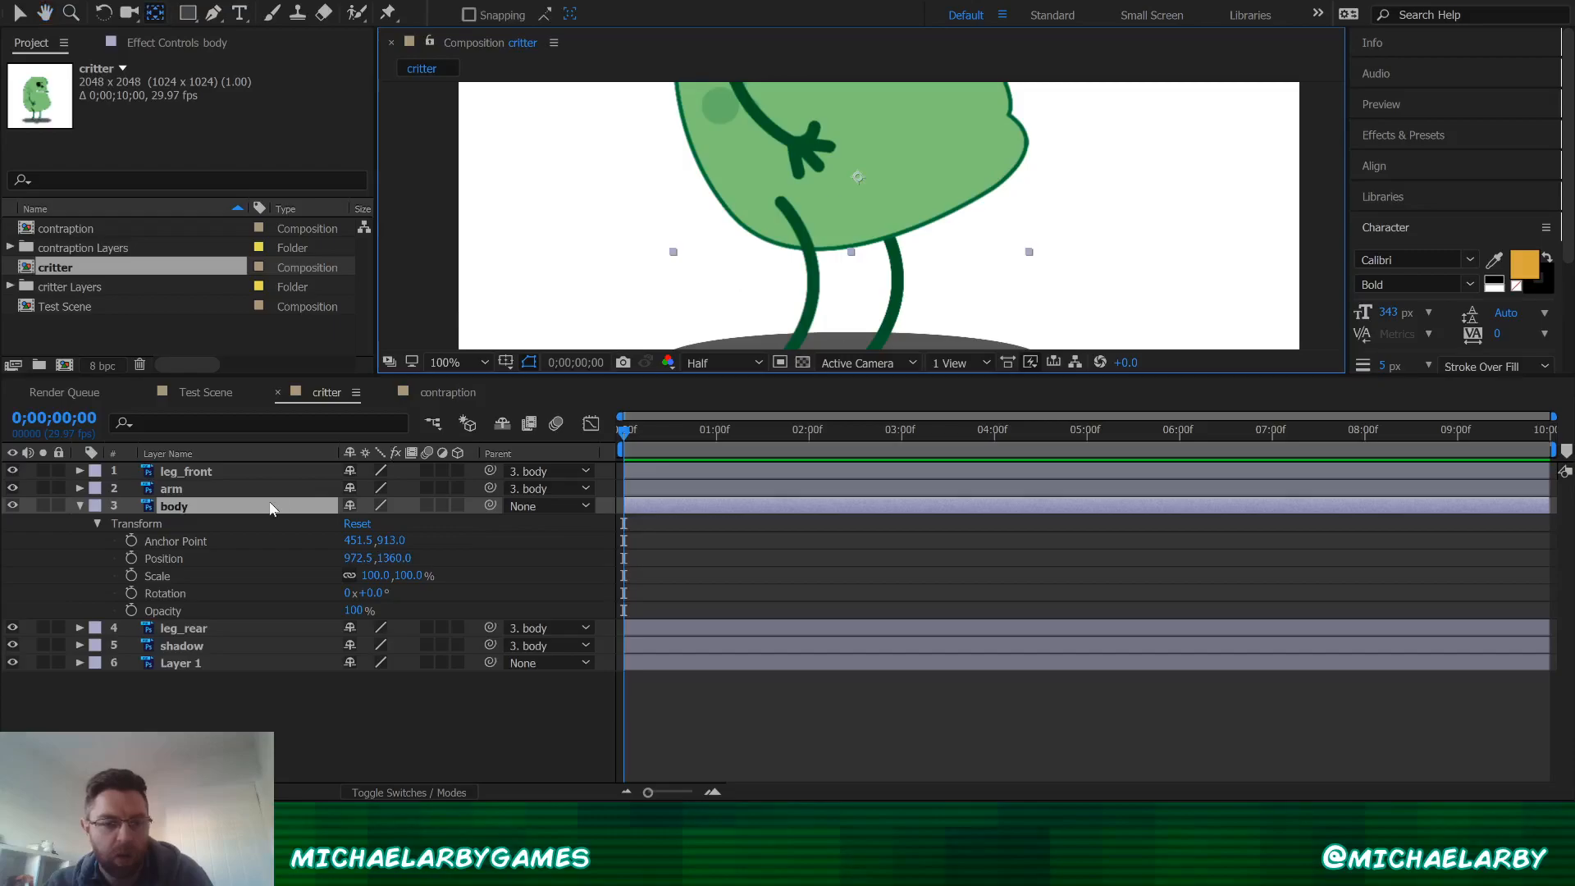
pyautogui.click(148, 525)
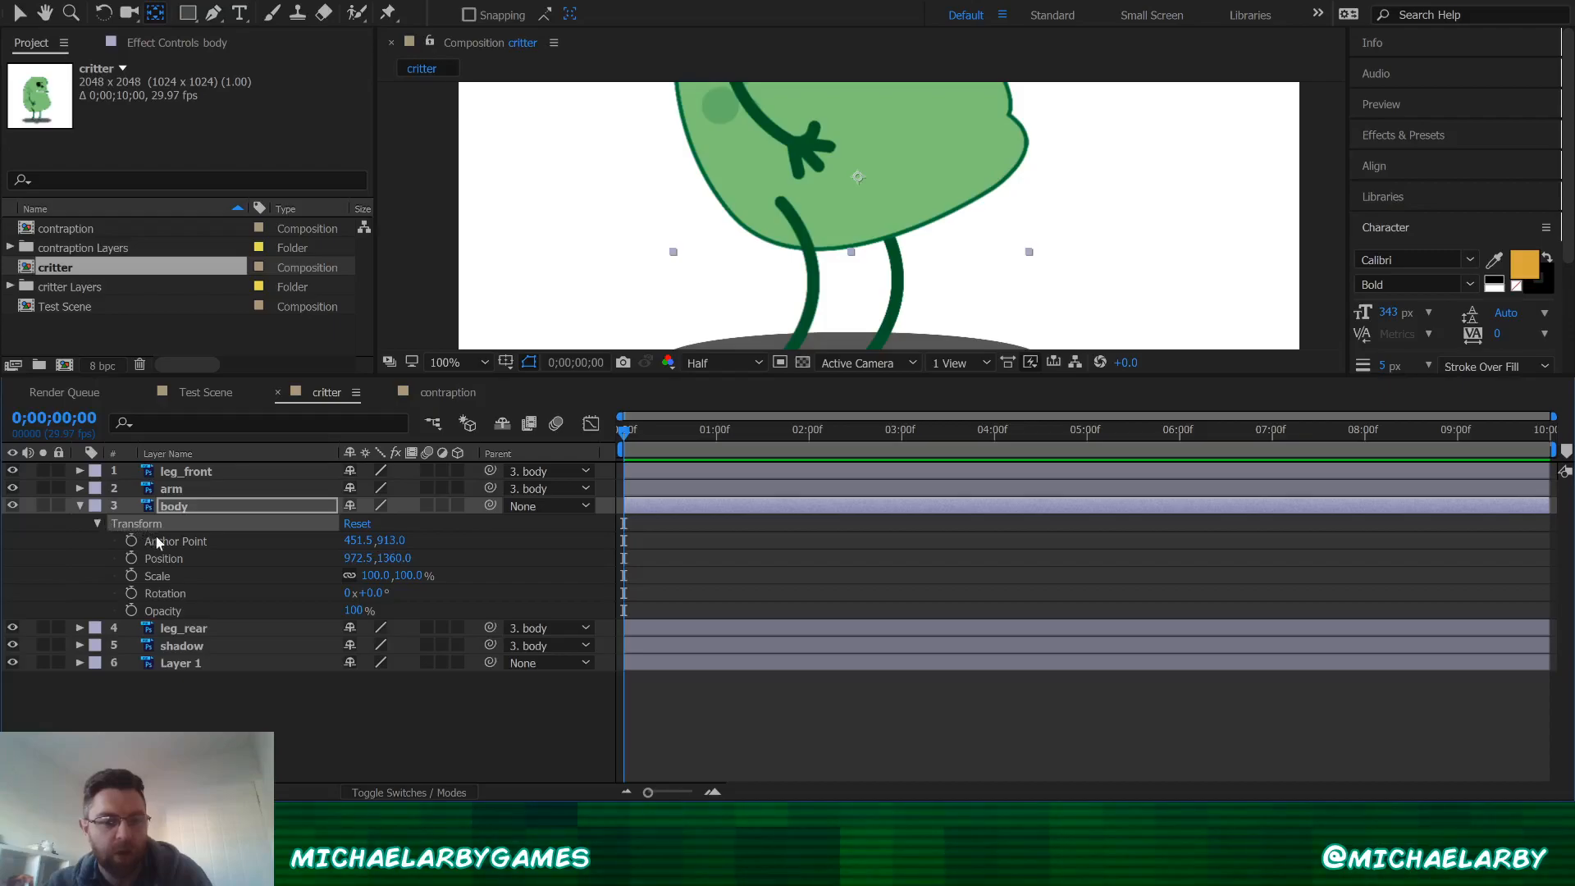
pyautogui.click(188, 611)
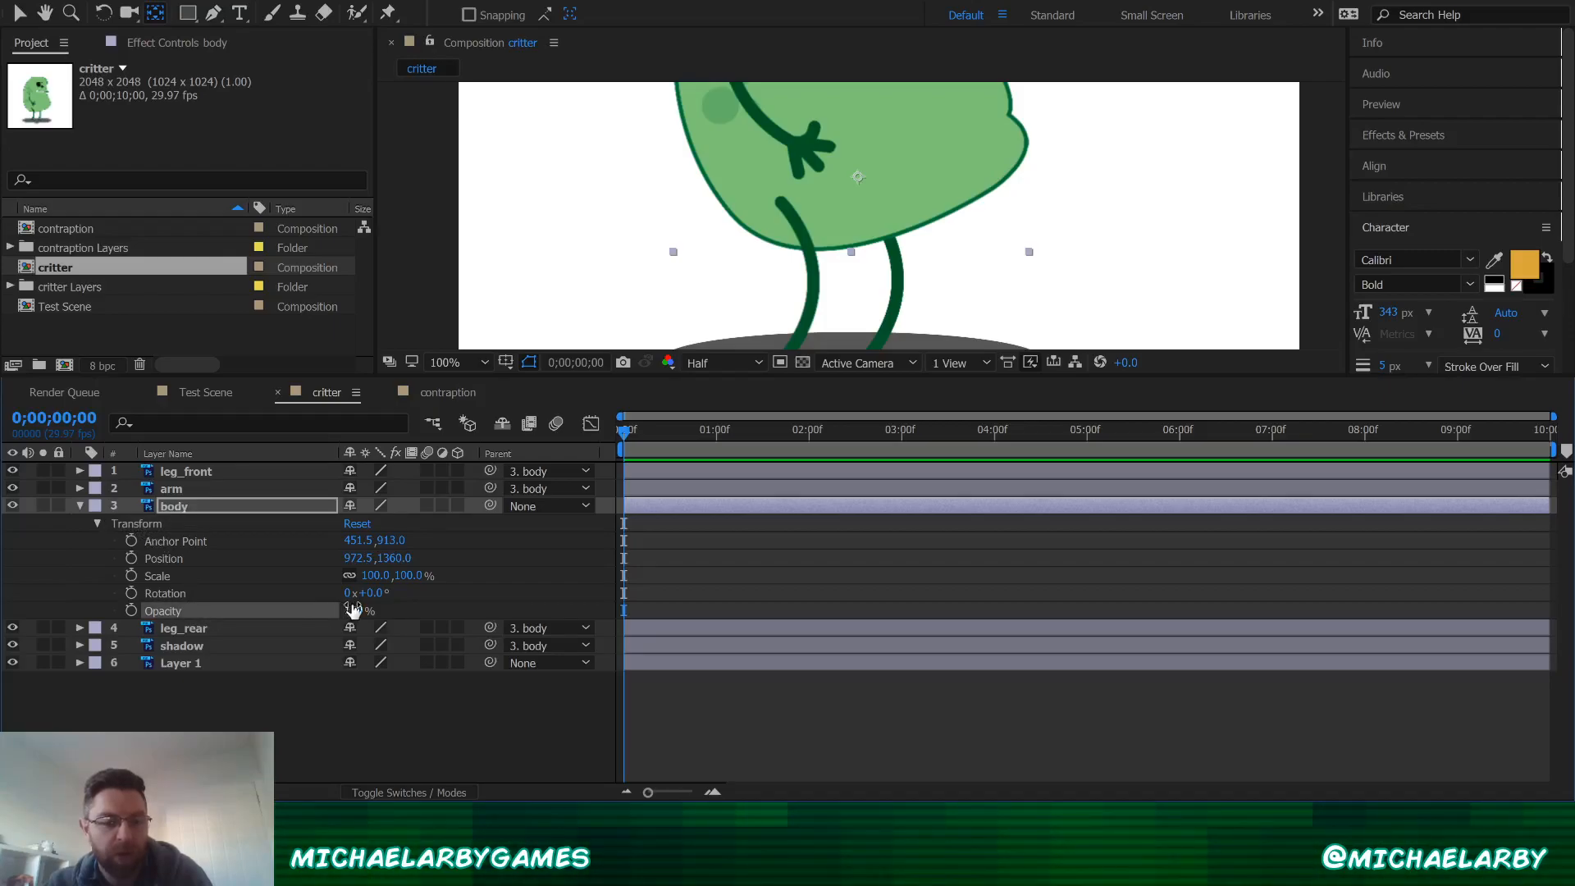
pyautogui.moveTo(357, 614); pyautogui.dragTo(322, 606)
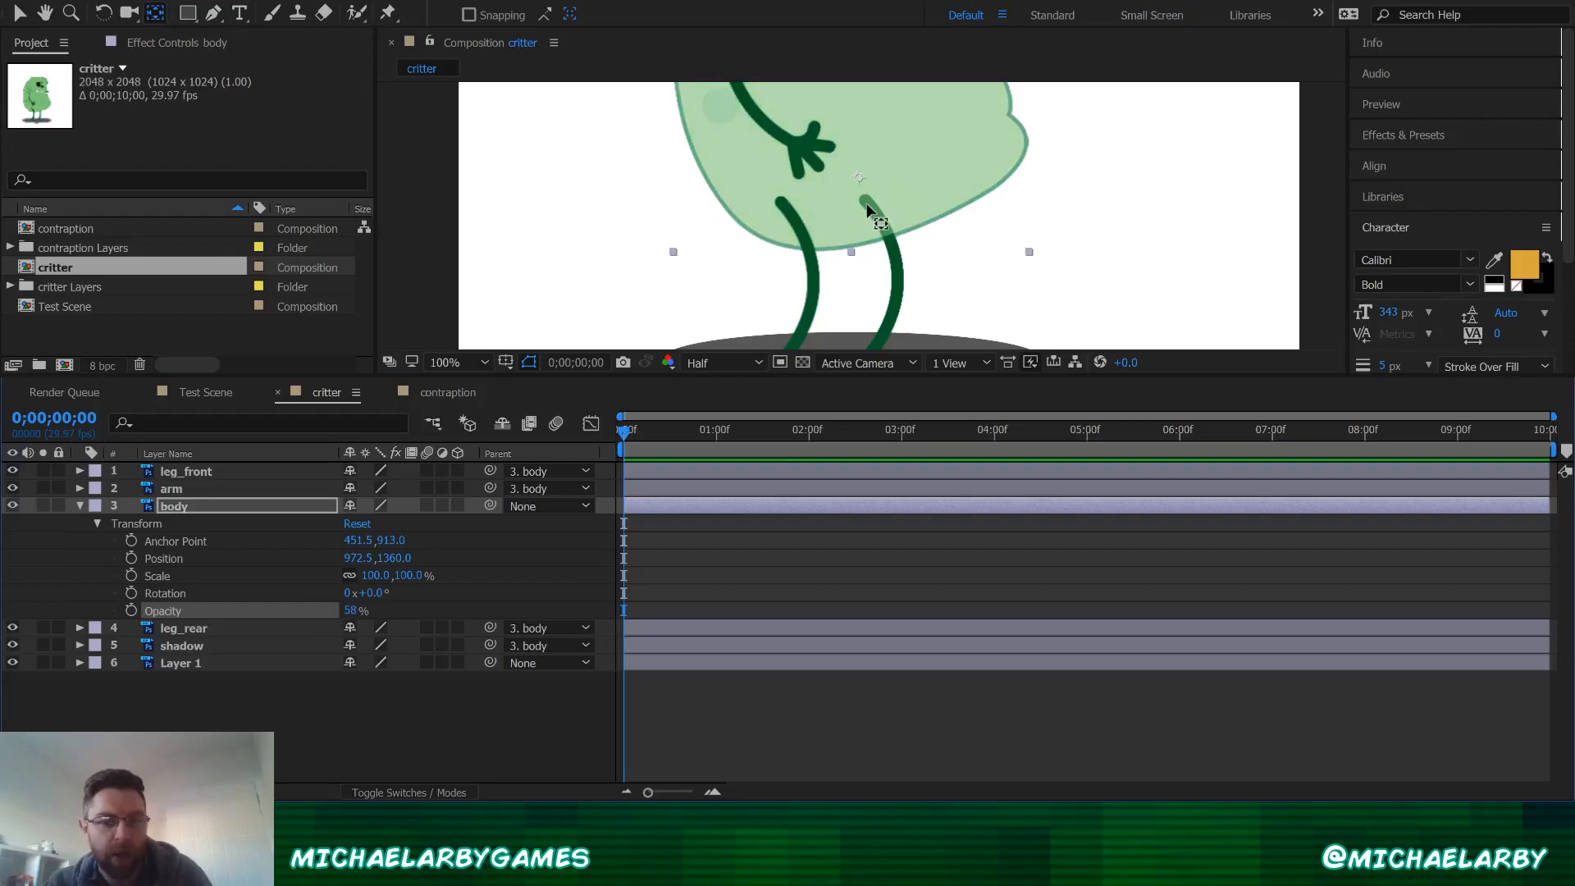
# - Move the leg_rear layer's anchor point to the top end of the leg behind the translucent body
pyautogui.click(900, 295)
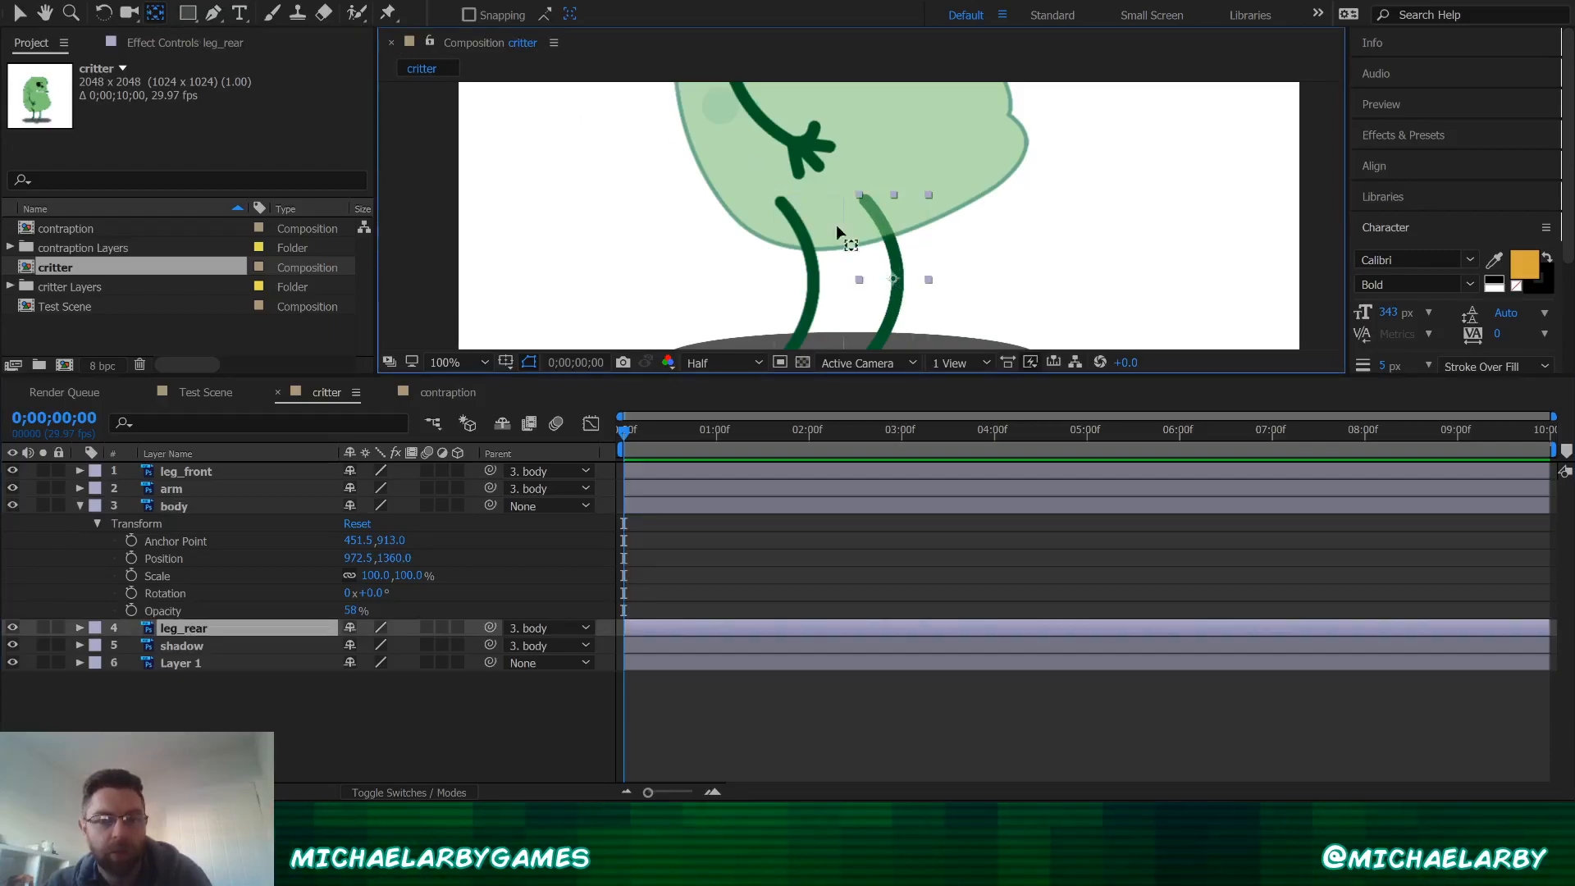
pyautogui.moveTo(890, 279); pyautogui.dragTo(876, 238)
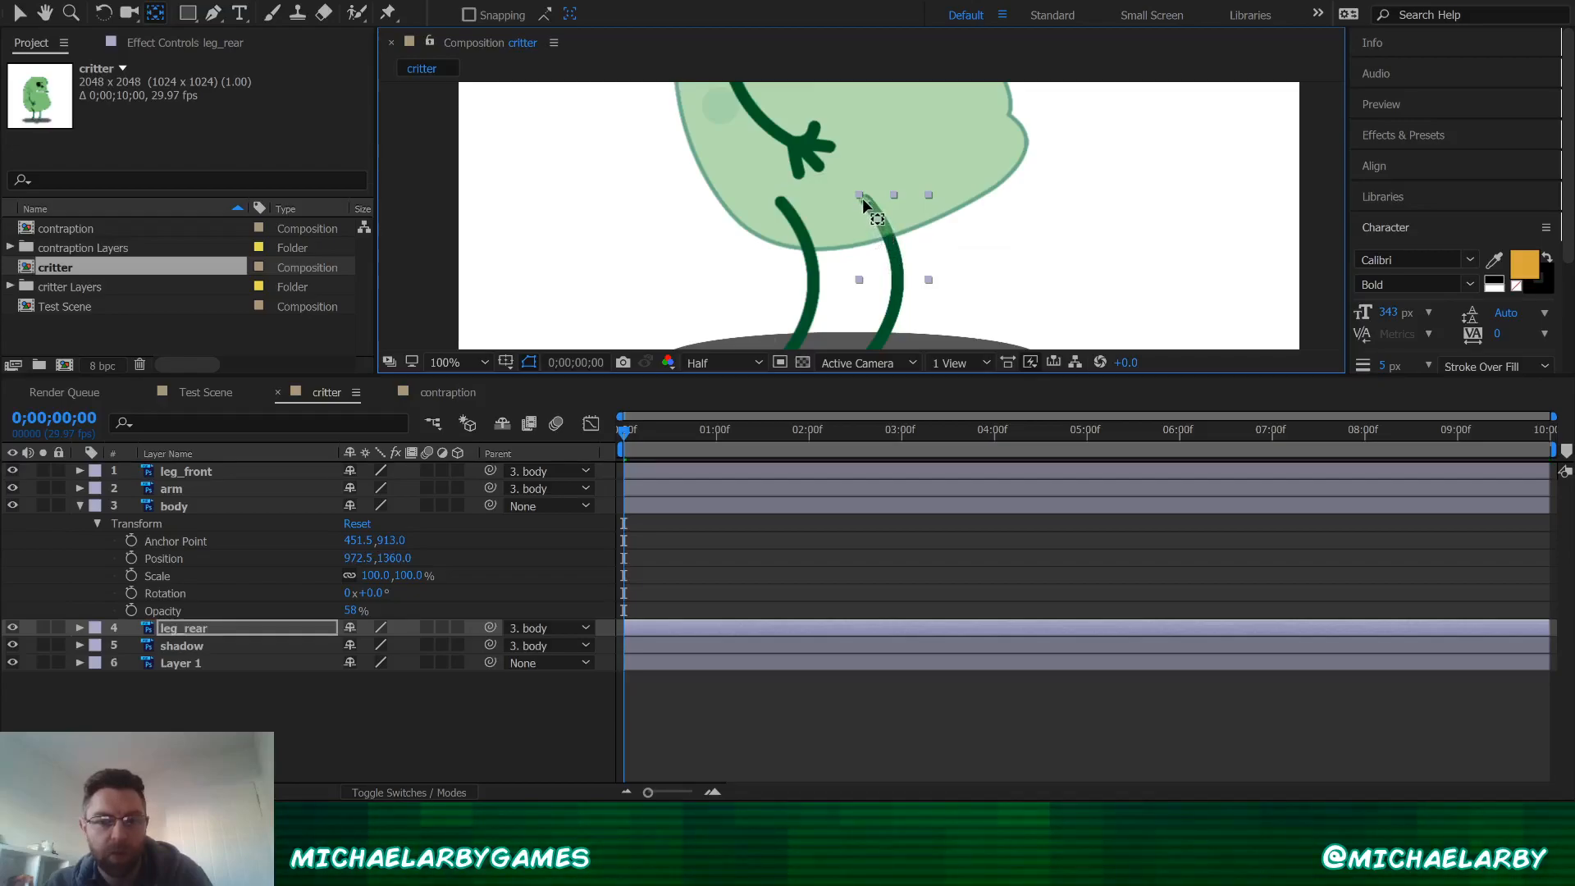
pyautogui.moveTo(866, 205); pyautogui.dragTo(867, 207)
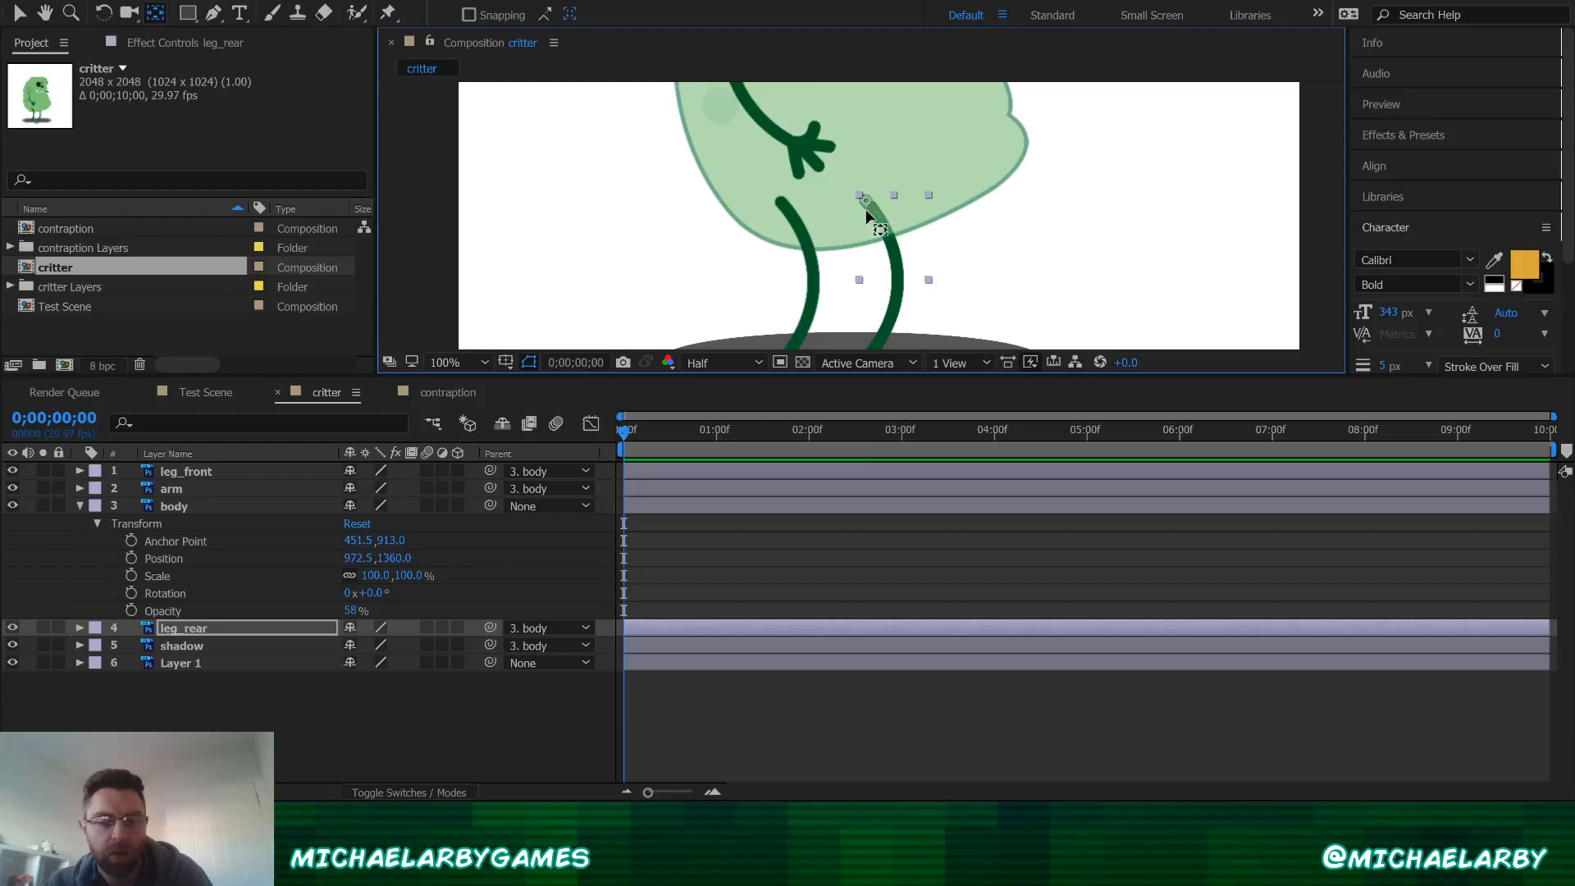
pyautogui.moveTo(866, 259)
pyautogui.mouseDown()
pyautogui.moveTo(888, 269)
pyautogui.moveTo(868, 187)
pyautogui.moveTo(870, 209)
pyautogui.mouseUp()
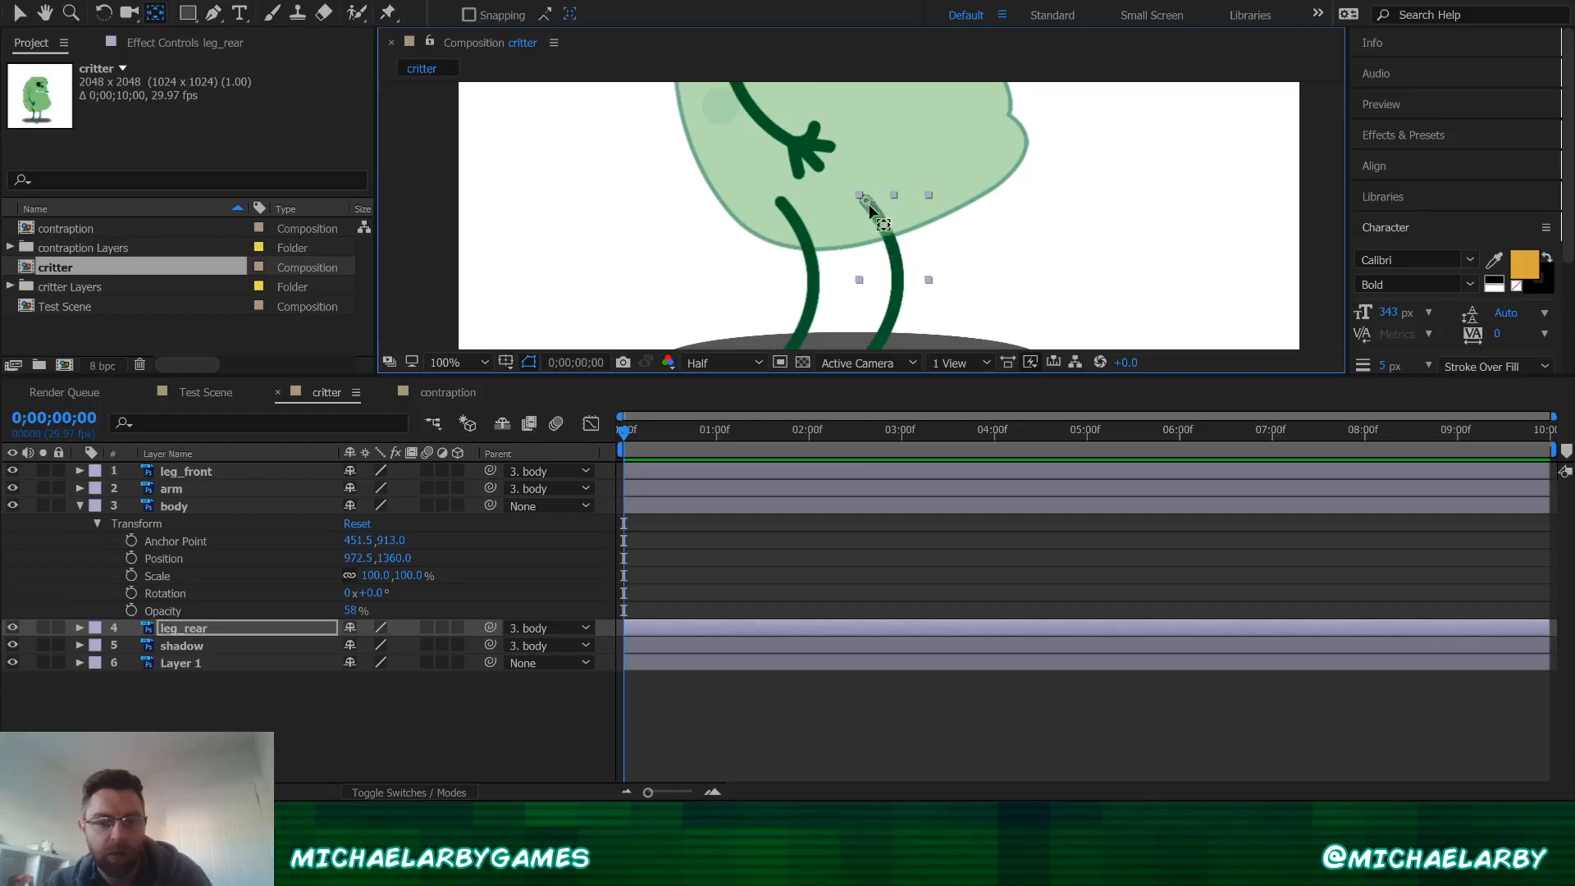
# - Set the body layer's opacity back to 100%
pyautogui.click(194, 506)
pyautogui.moveTo(354, 610); pyautogui.dragTo(473, 615)
pyautogui.press('Return')
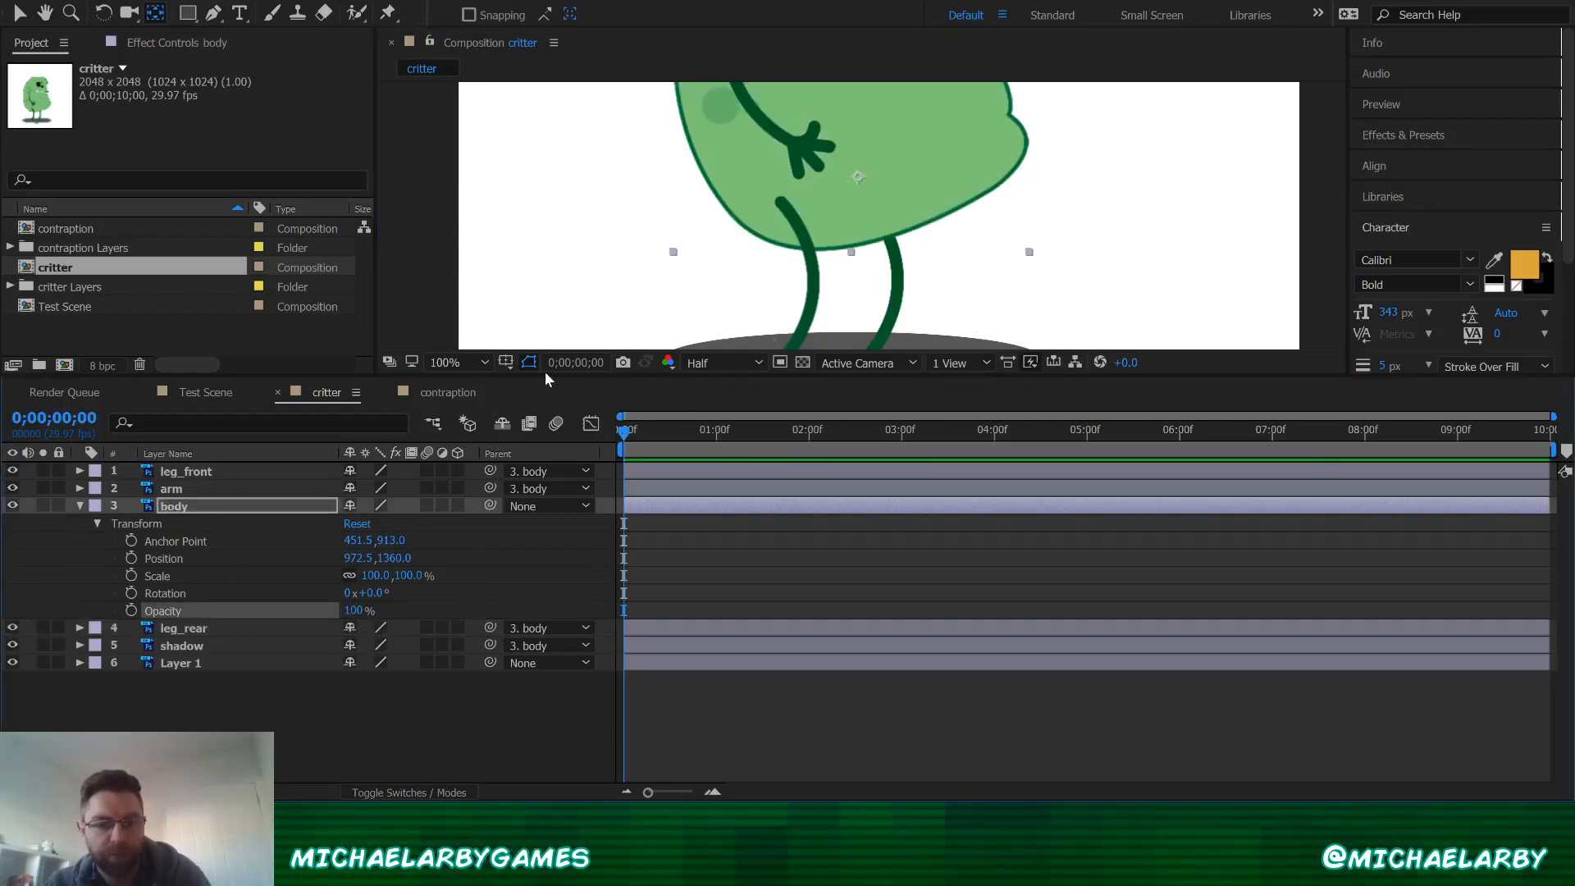
# - Collapse the body layer's properties and shrink the timeline area to give the composition view more room
pyautogui.moveTo(545, 383); pyautogui.dragTo(545, 387)
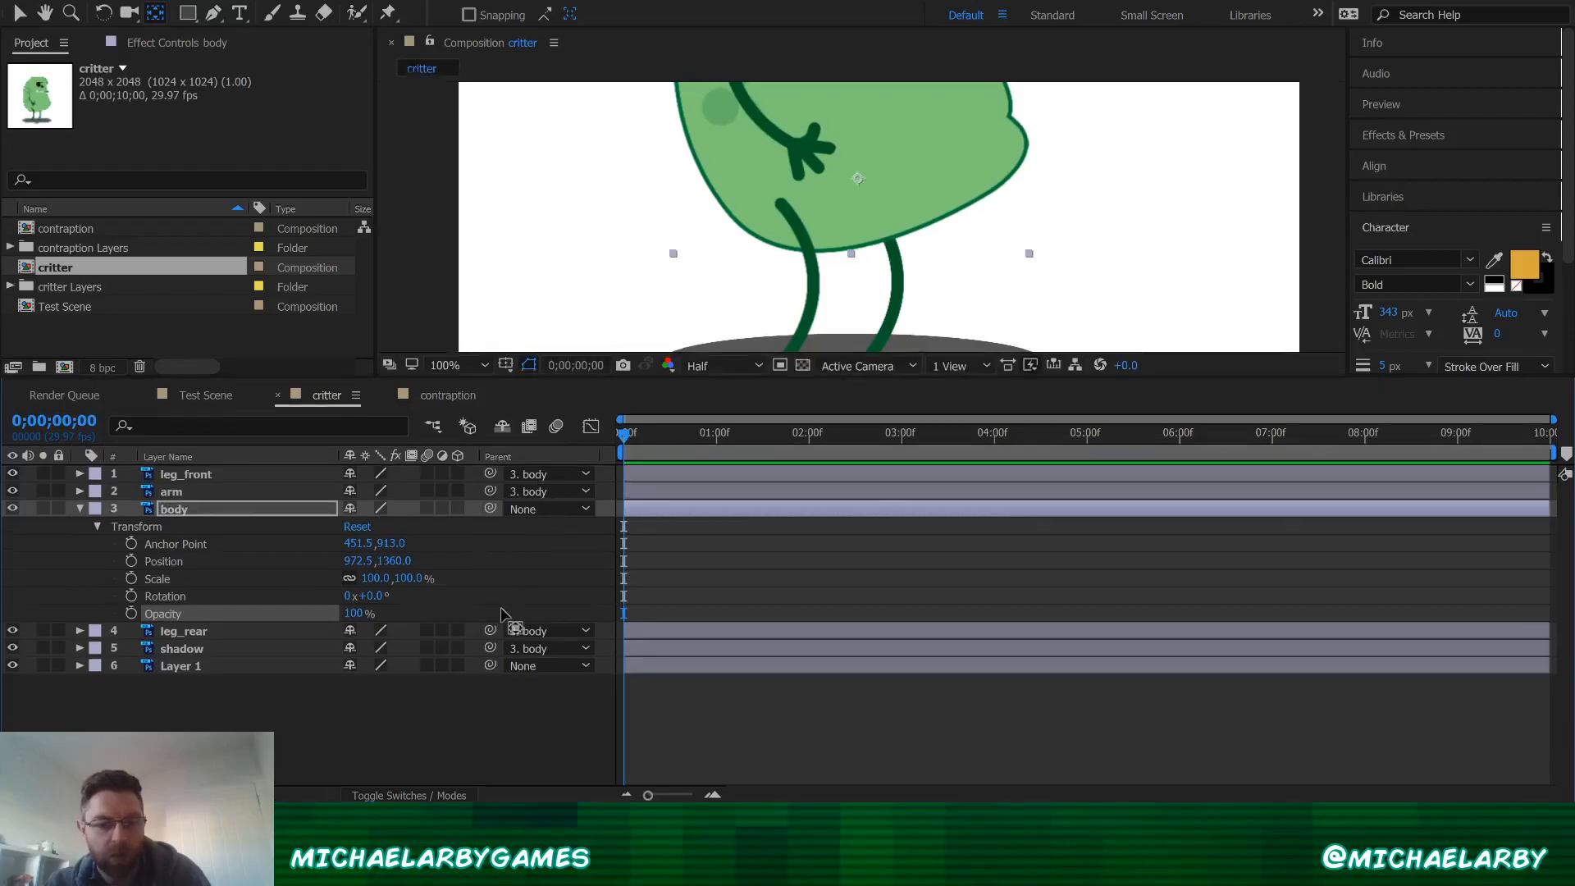
pyautogui.moveTo(502, 612); pyautogui.dragTo(504, 575)
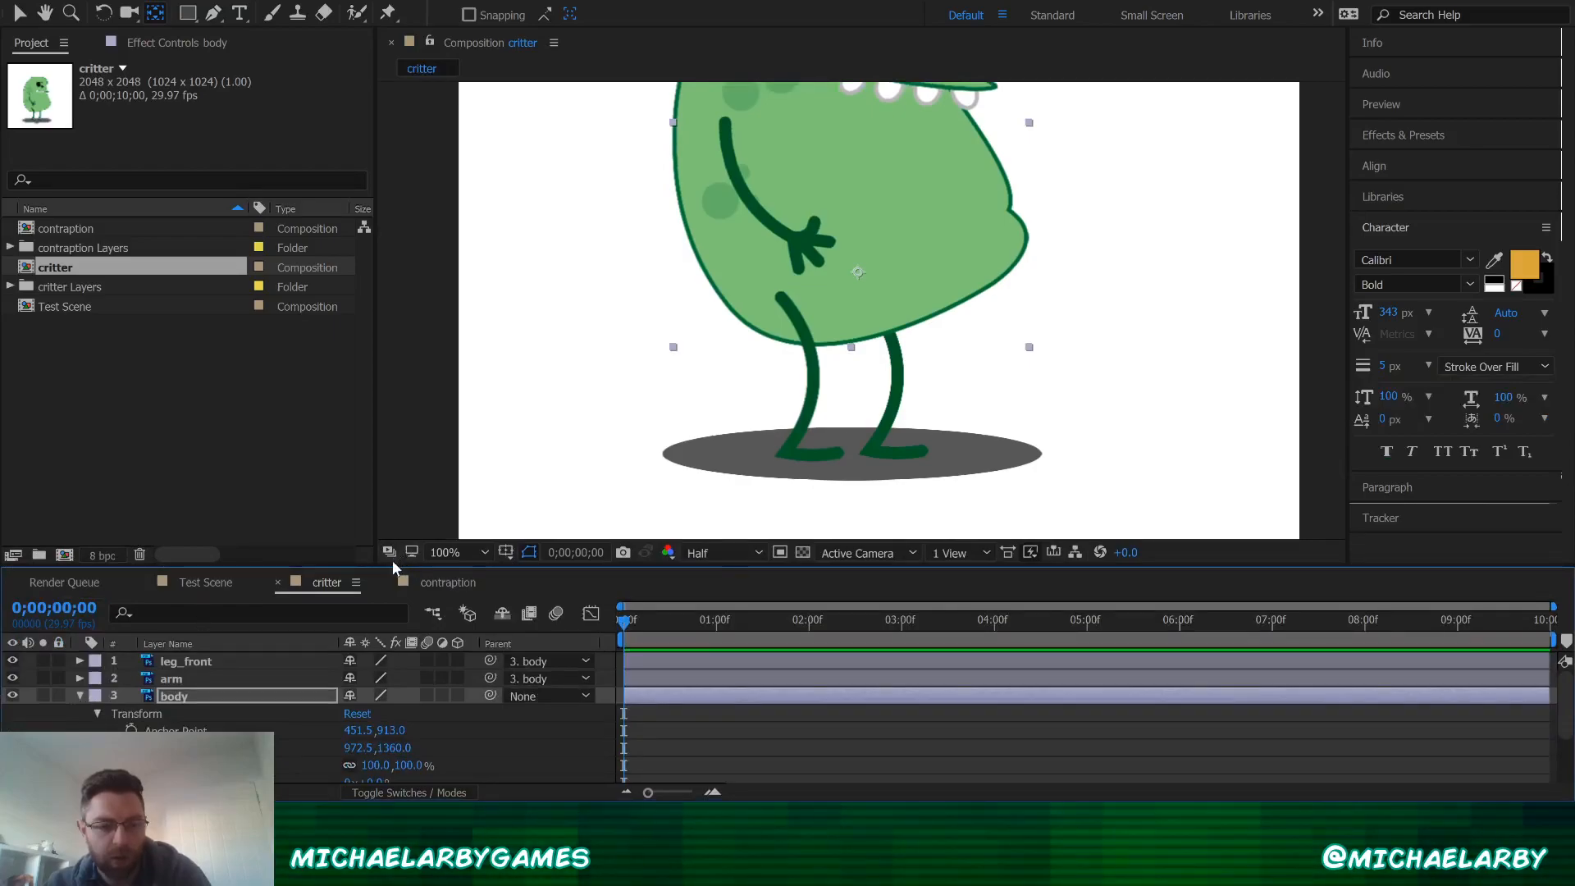
pyautogui.moveTo(391, 566); pyautogui.dragTo(430, 380)
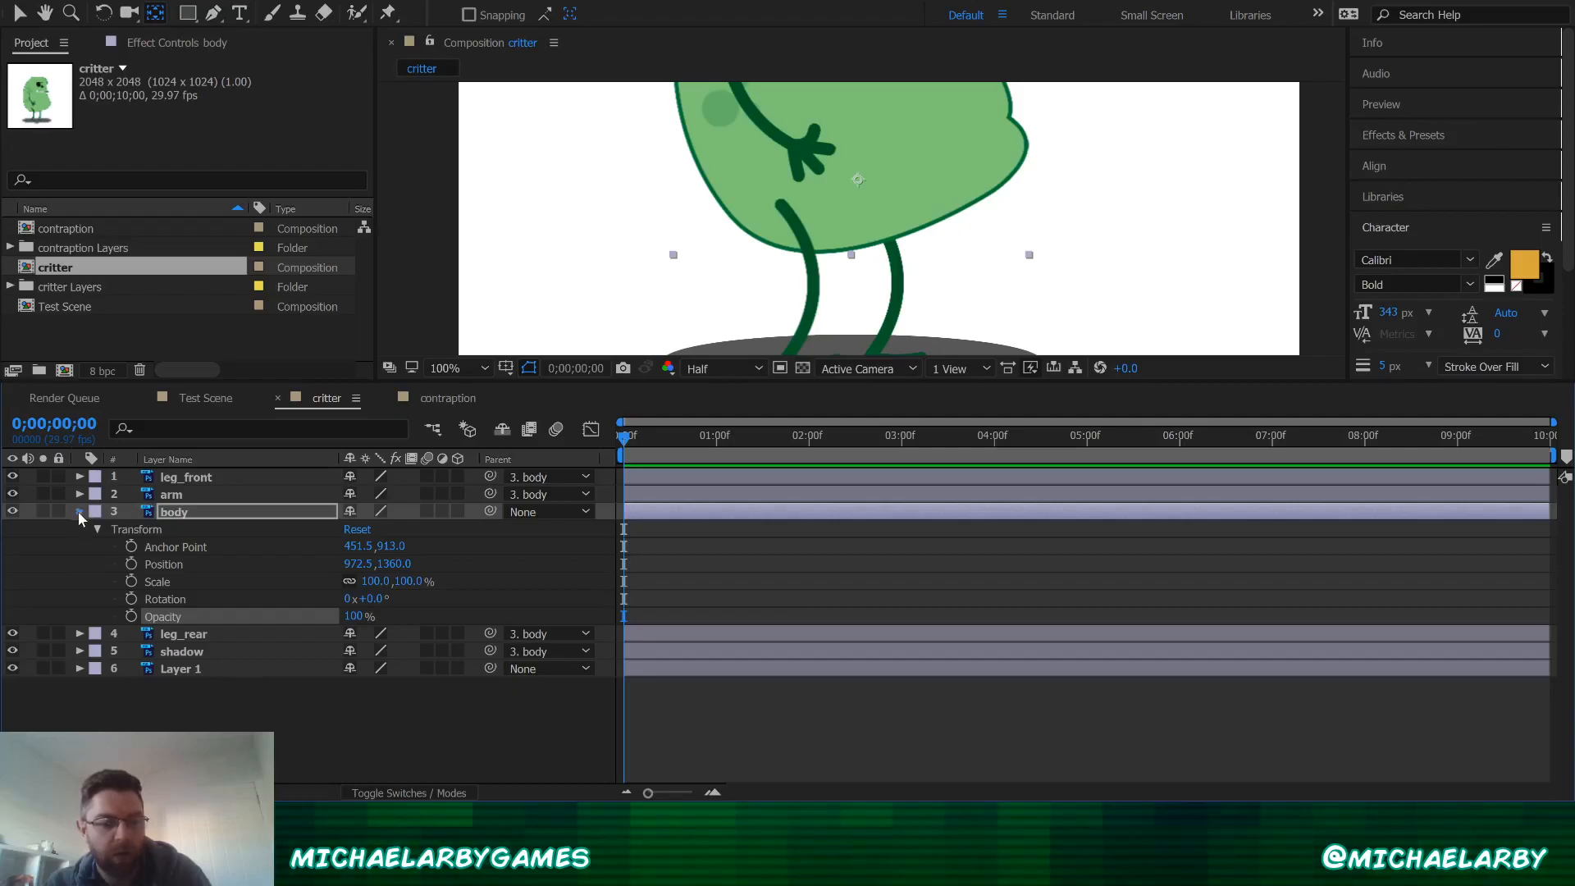
pyautogui.click(78, 511)
pyautogui.click(76, 510)
pyautogui.click(78, 511)
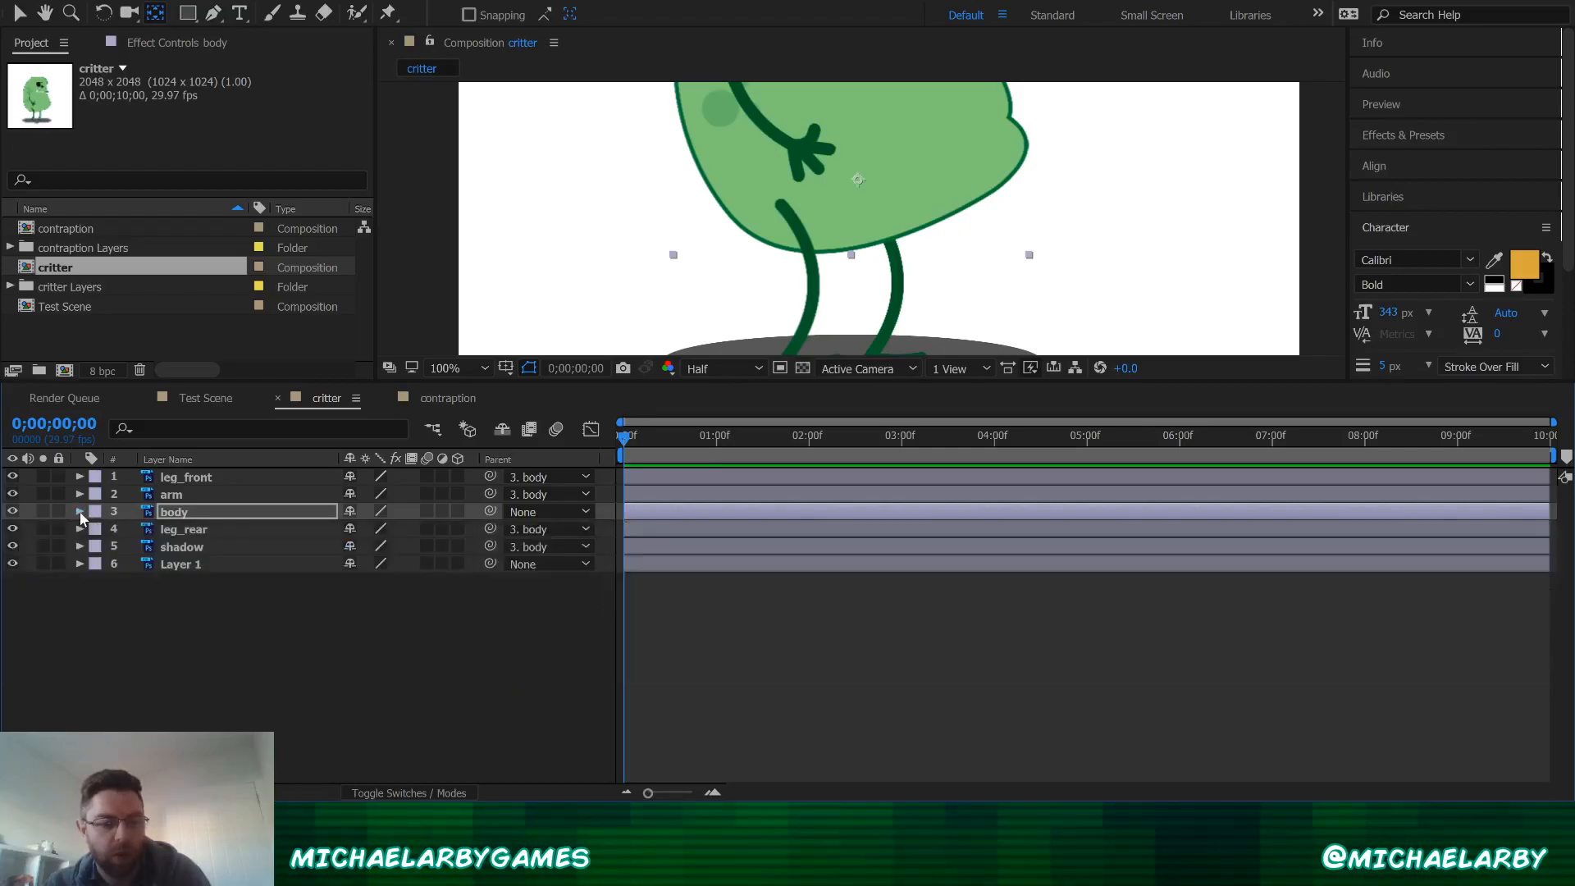
pyautogui.moveTo(344, 379); pyautogui.dragTo(342, 563)
pyautogui.scroll(-2, 680, 398)
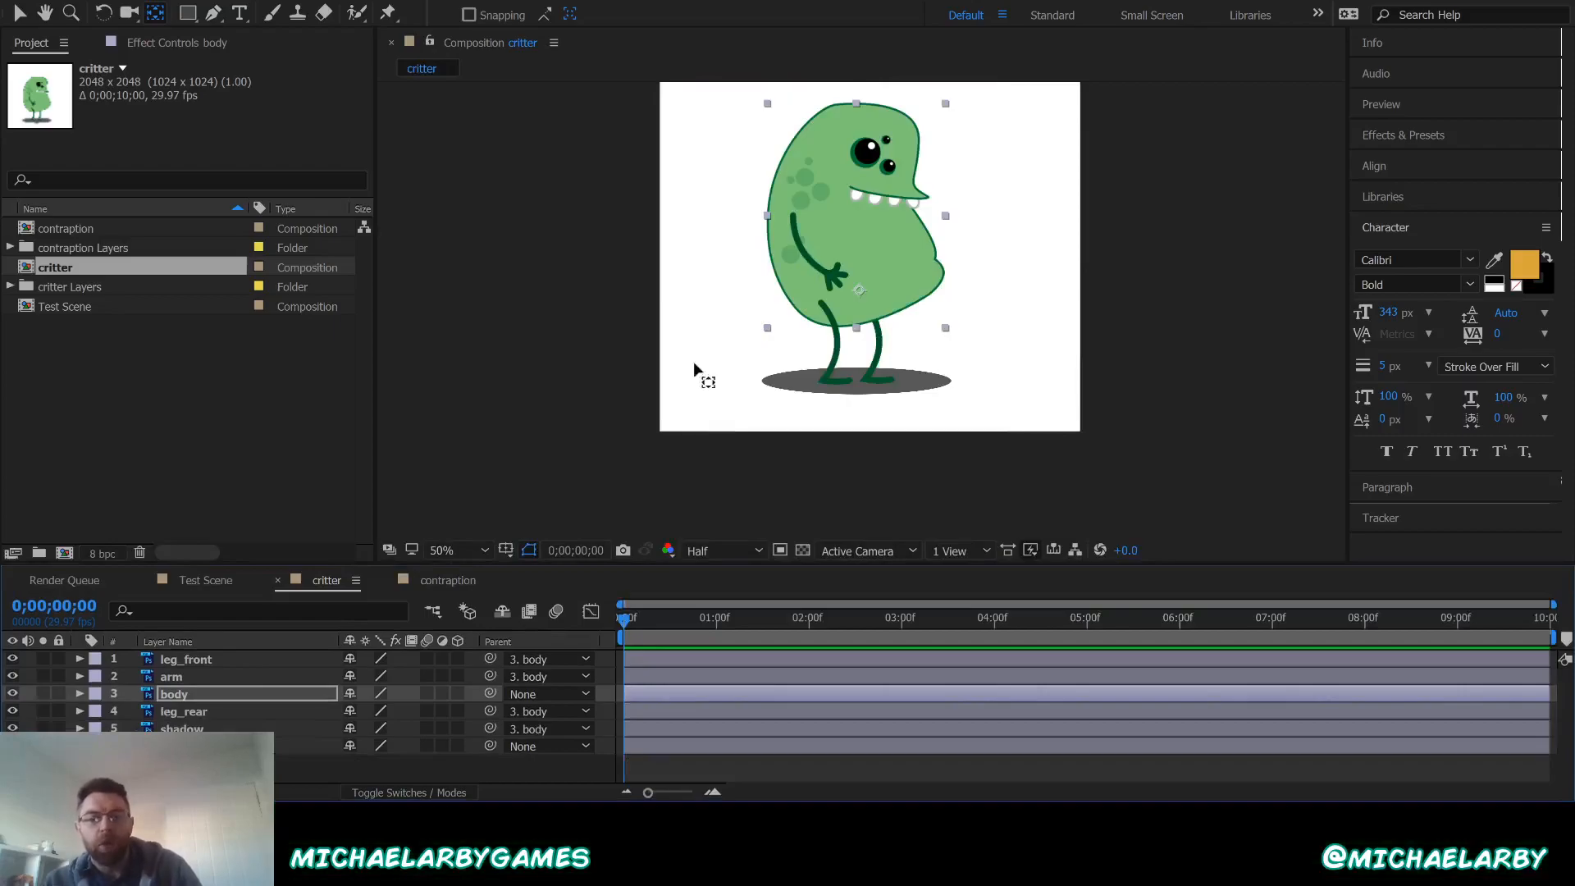
pyautogui.moveTo(757, 281); pyautogui.dragTo(753, 348)
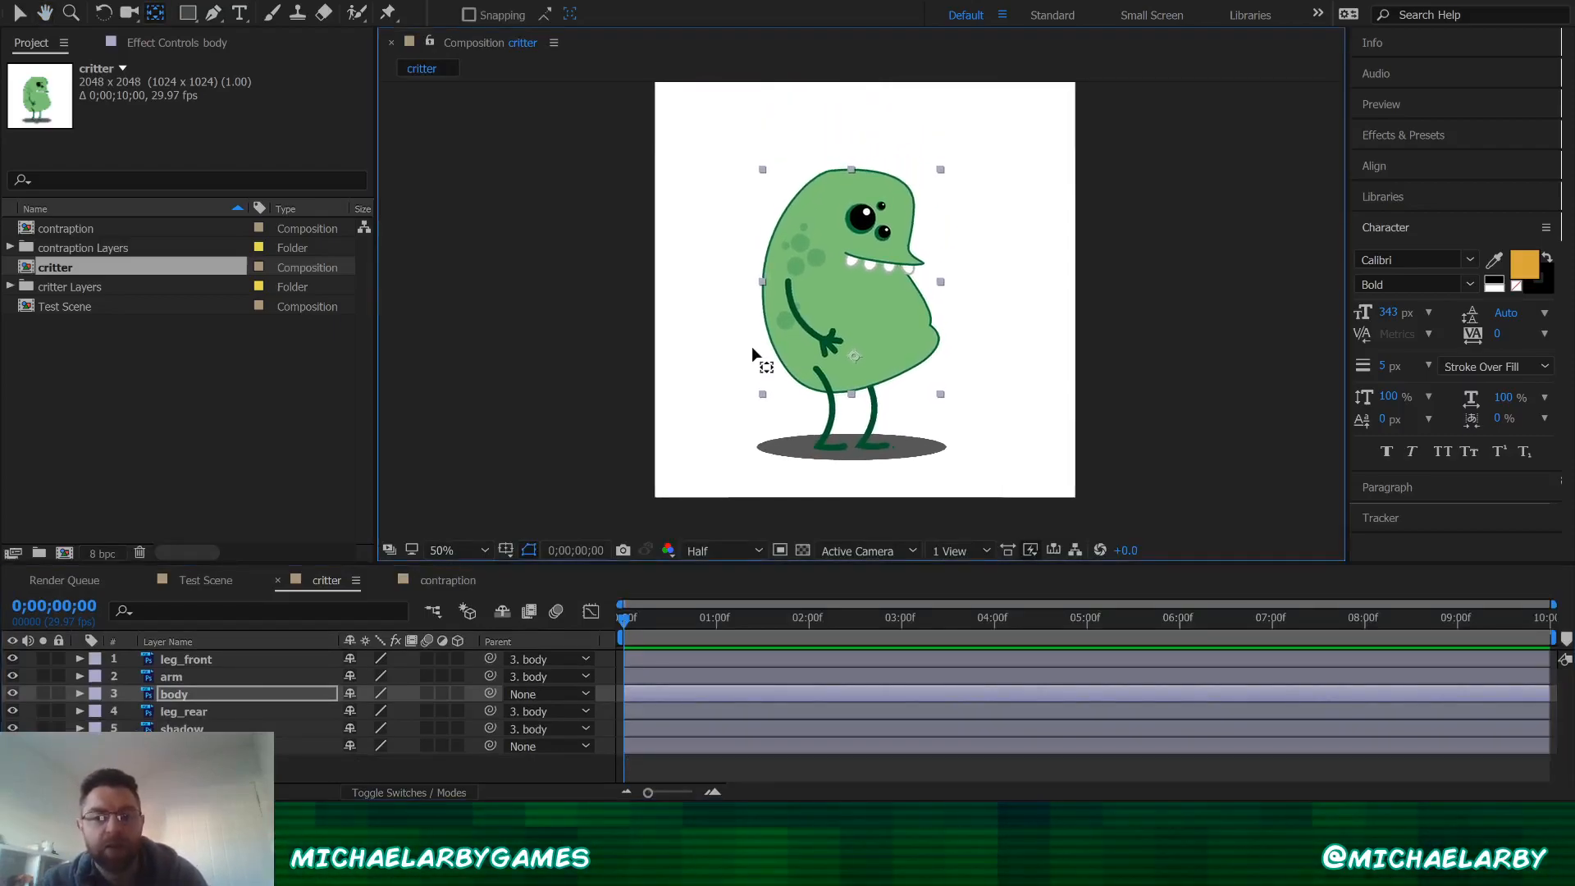
pyautogui.moveTo(846, 291); pyautogui.dragTo(778, 301)
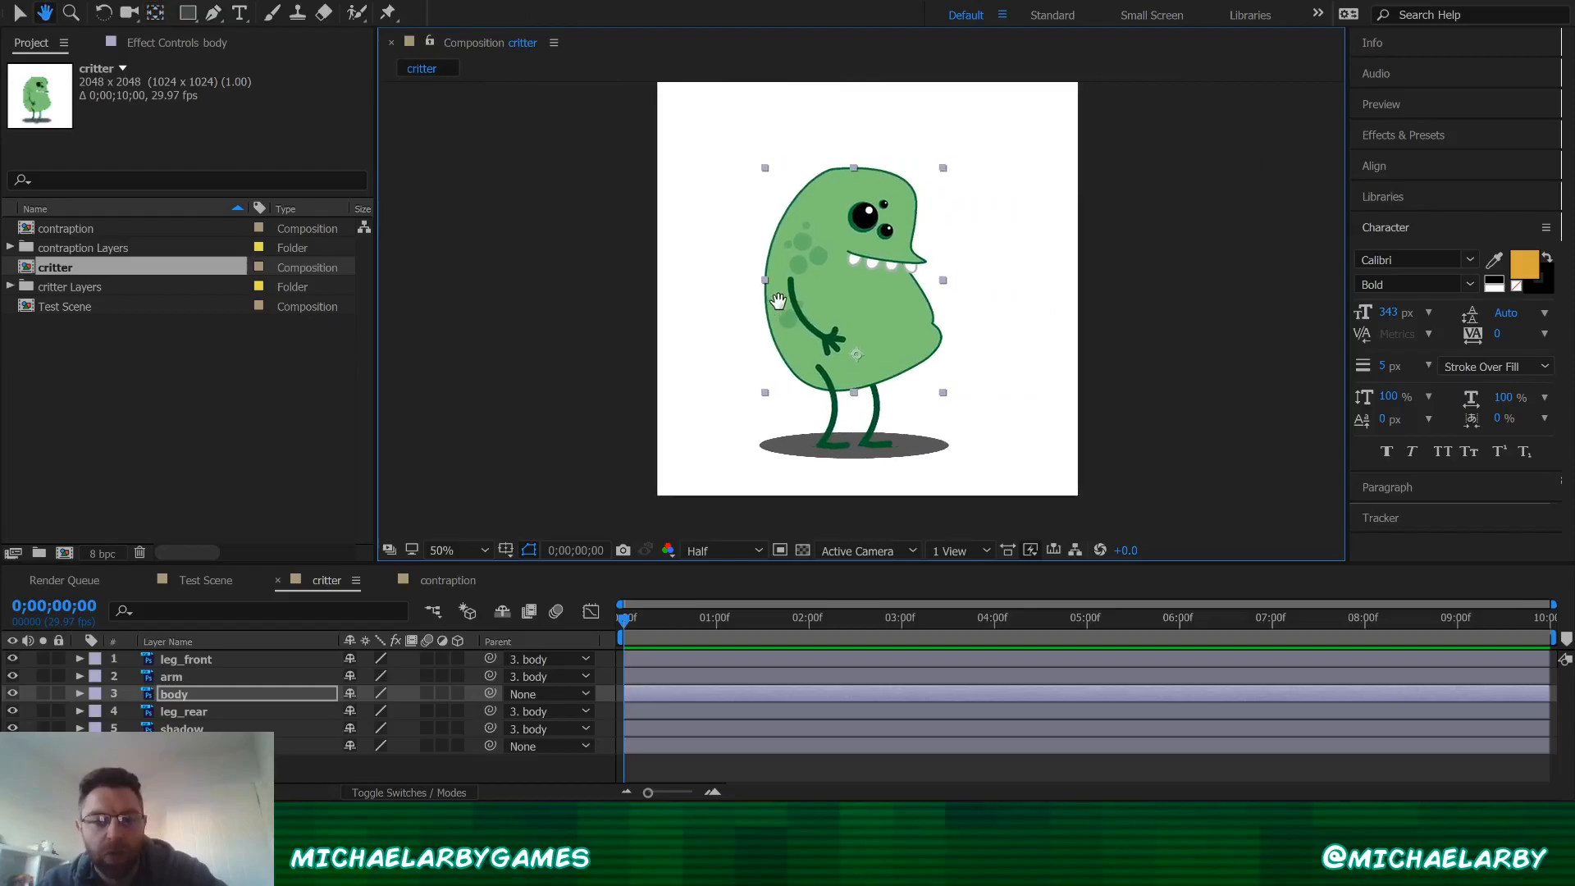
pyautogui.press('y')
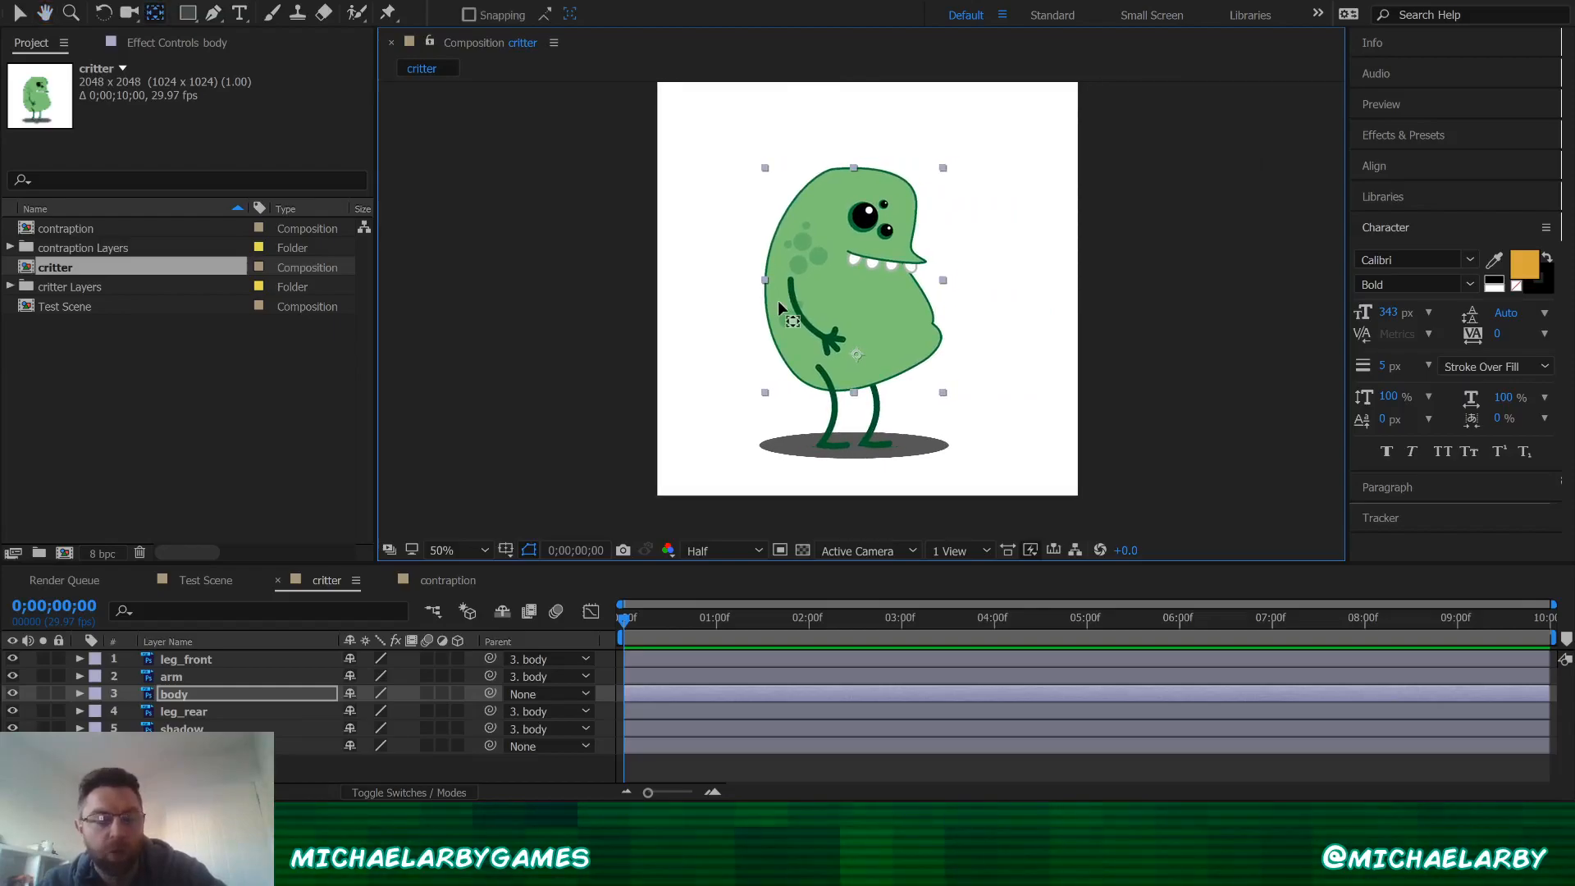
pyautogui.press('h')
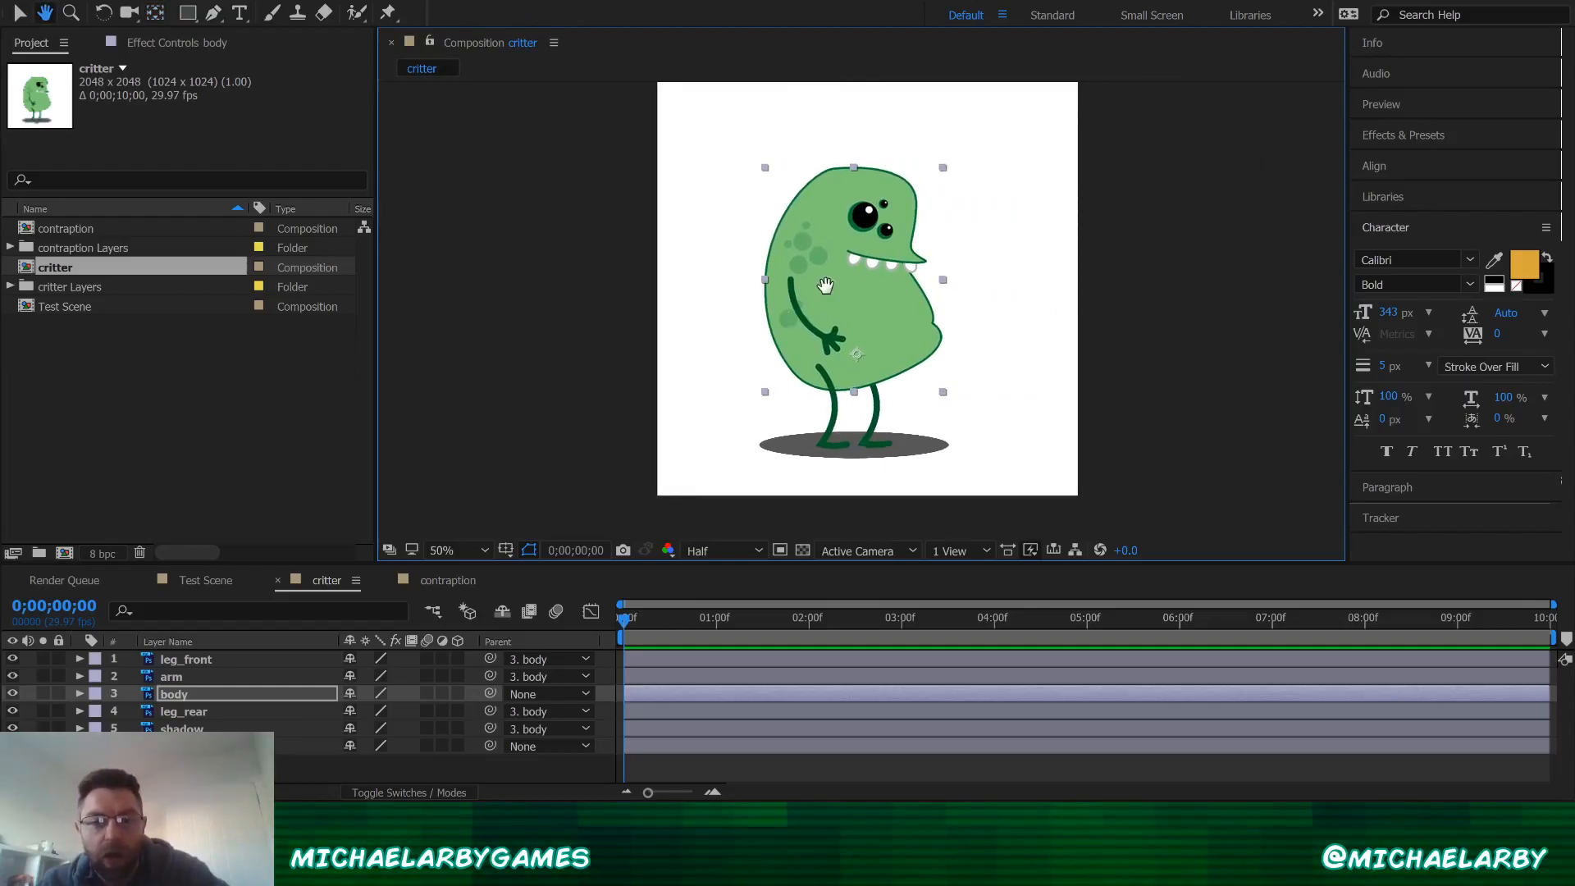
pyautogui.moveTo(826, 284)
pyautogui.mouseDown()
pyautogui.moveTo(950, 394)
pyautogui.moveTo(809, 287)
pyautogui.mouseUp()
pyautogui.press('y')
pyautogui.scroll(5, 835, 301)
pyautogui.moveTo(751, 411); pyautogui.dragTo(1155, 189)
pyautogui.scroll(1, 991, 276)
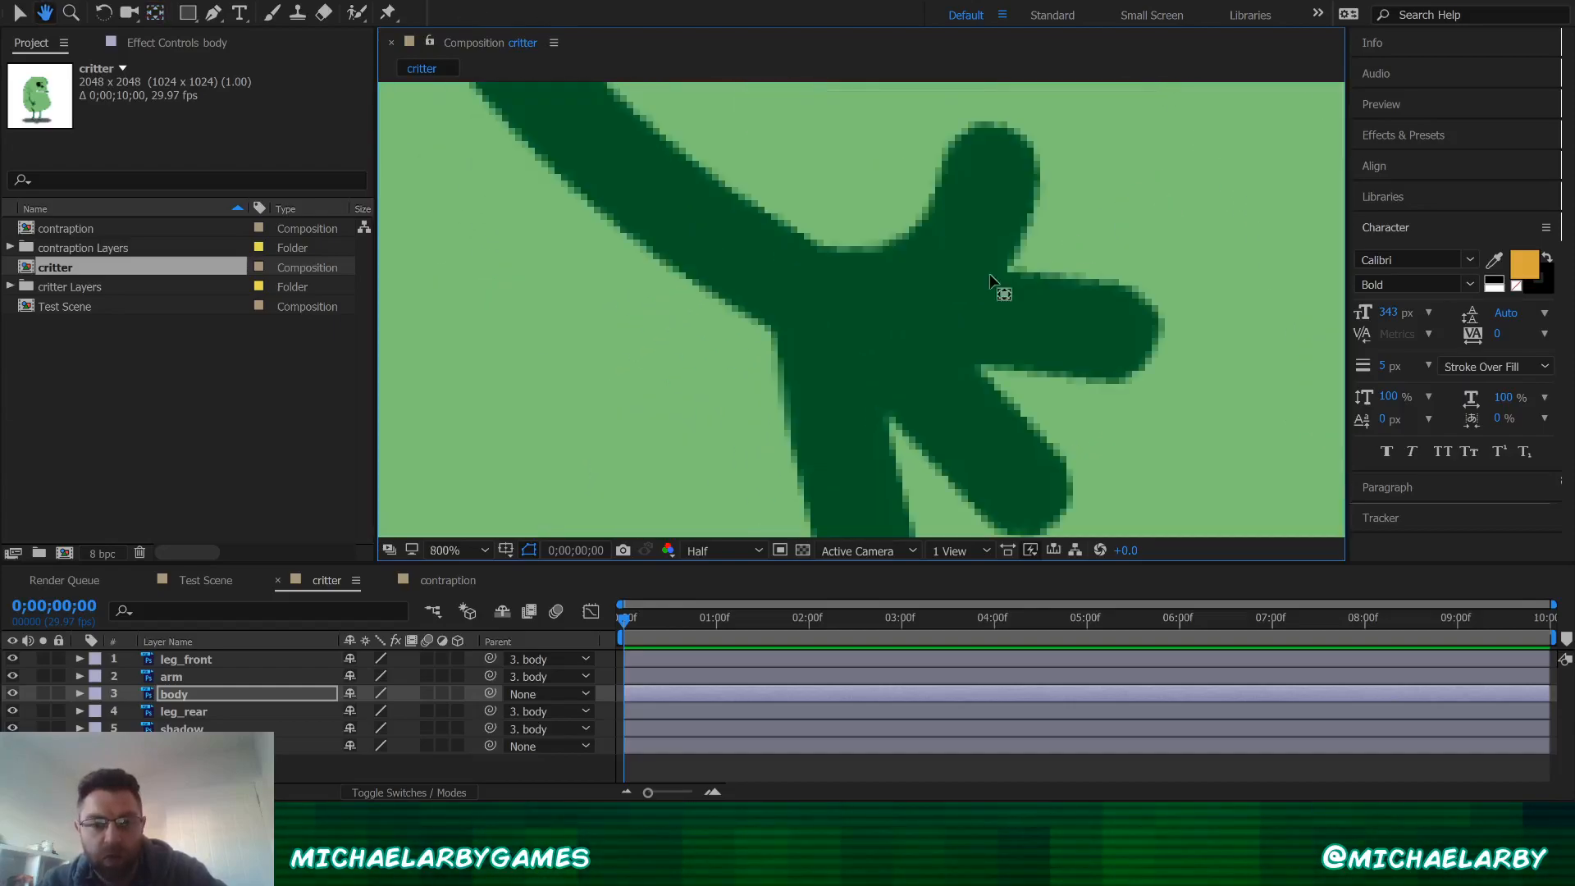
pyautogui.scroll(-1, 855, 340)
pyautogui.scroll(-4, 855, 341)
pyautogui.scroll(-4, 1055, 205)
pyautogui.scroll(4, 1013, 229)
pyautogui.scroll(-4, 937, 233)
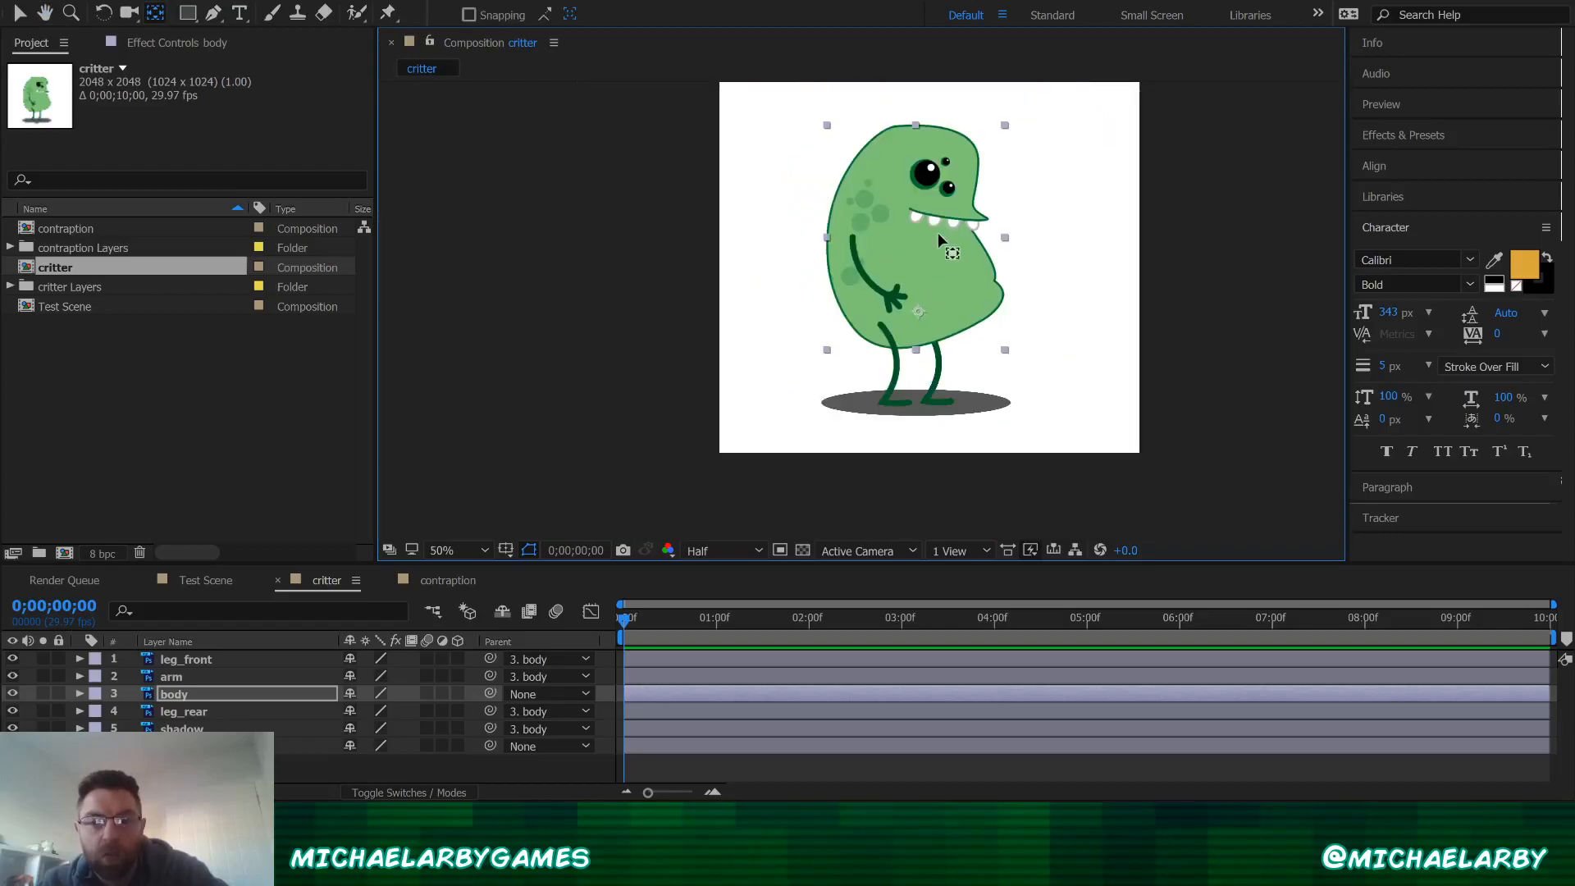
pyautogui.scroll(4, 937, 233)
pyautogui.scroll(-4, 932, 238)
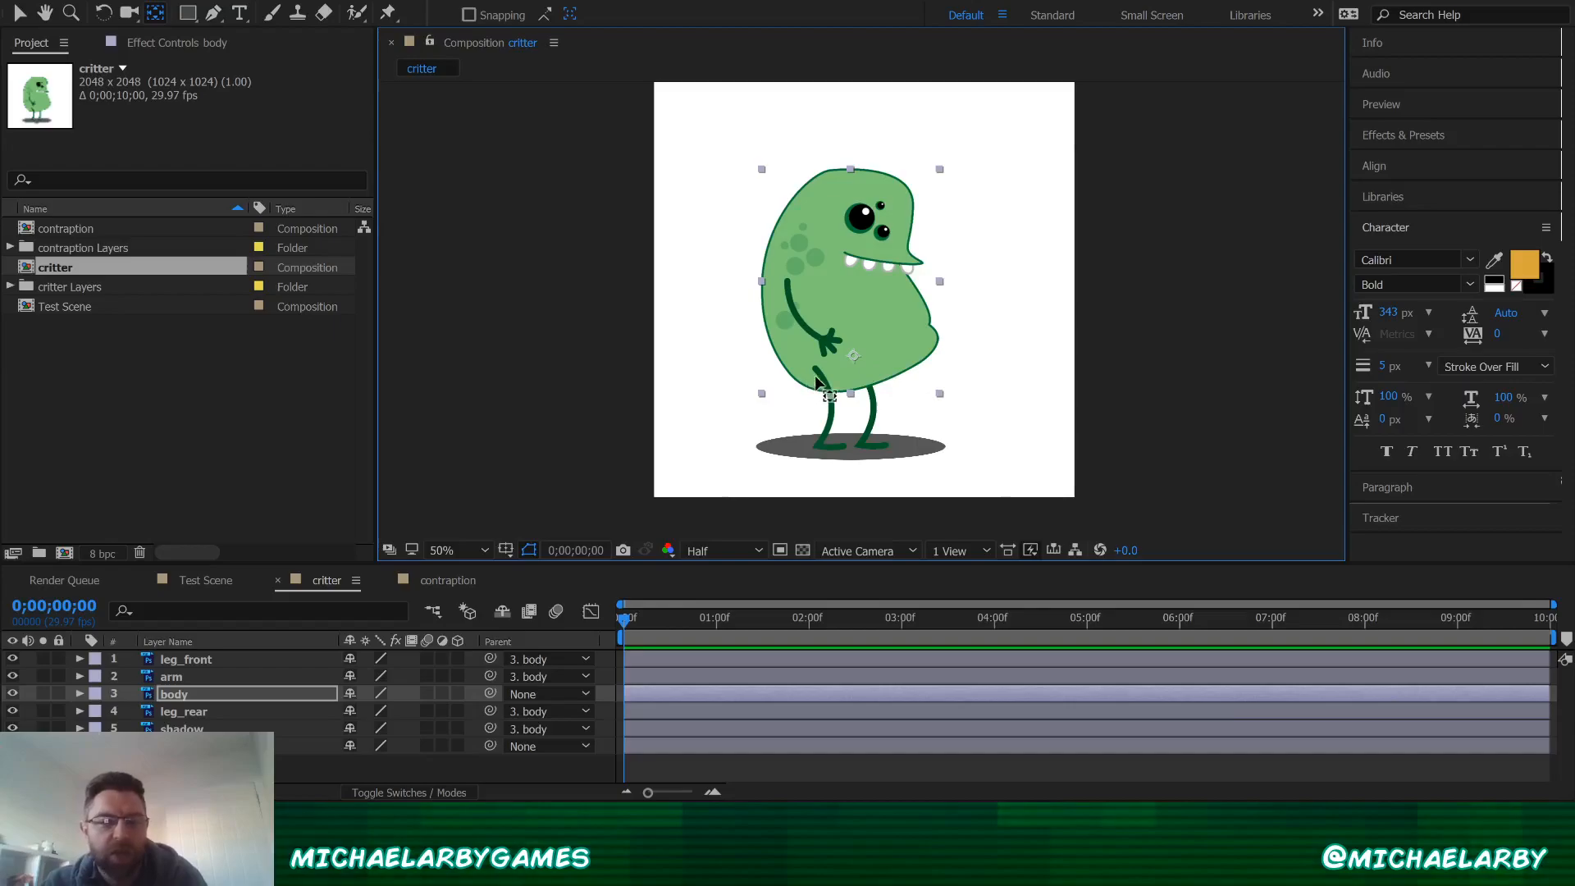
# - Try a small rotation of the body layer around its anchor point with the Rotation tool
pyautogui.click(193, 663)
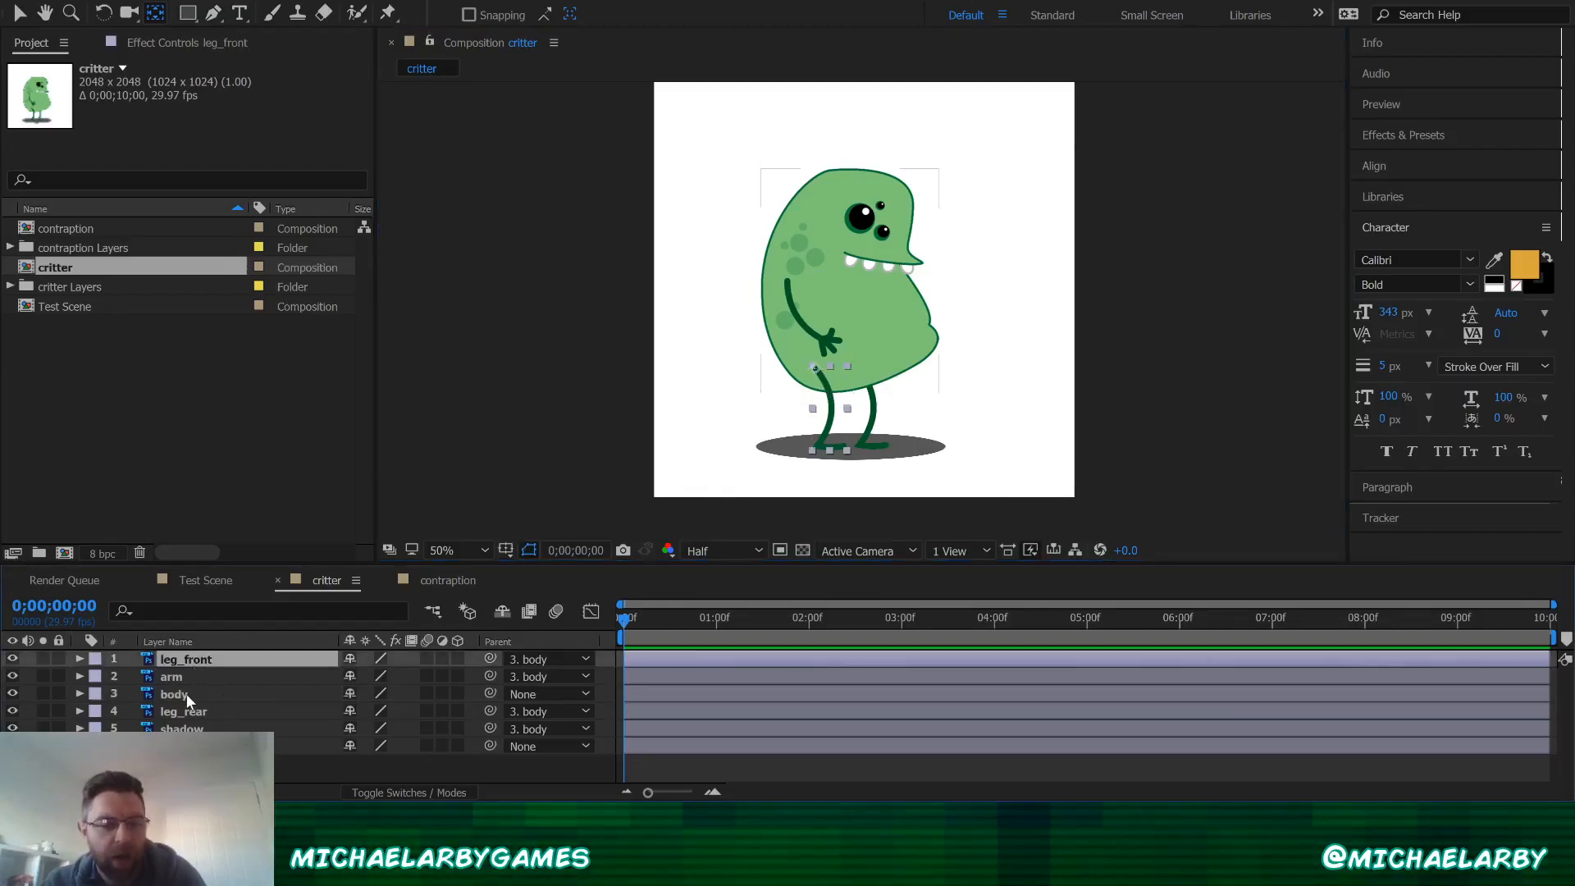
pyautogui.click(185, 694)
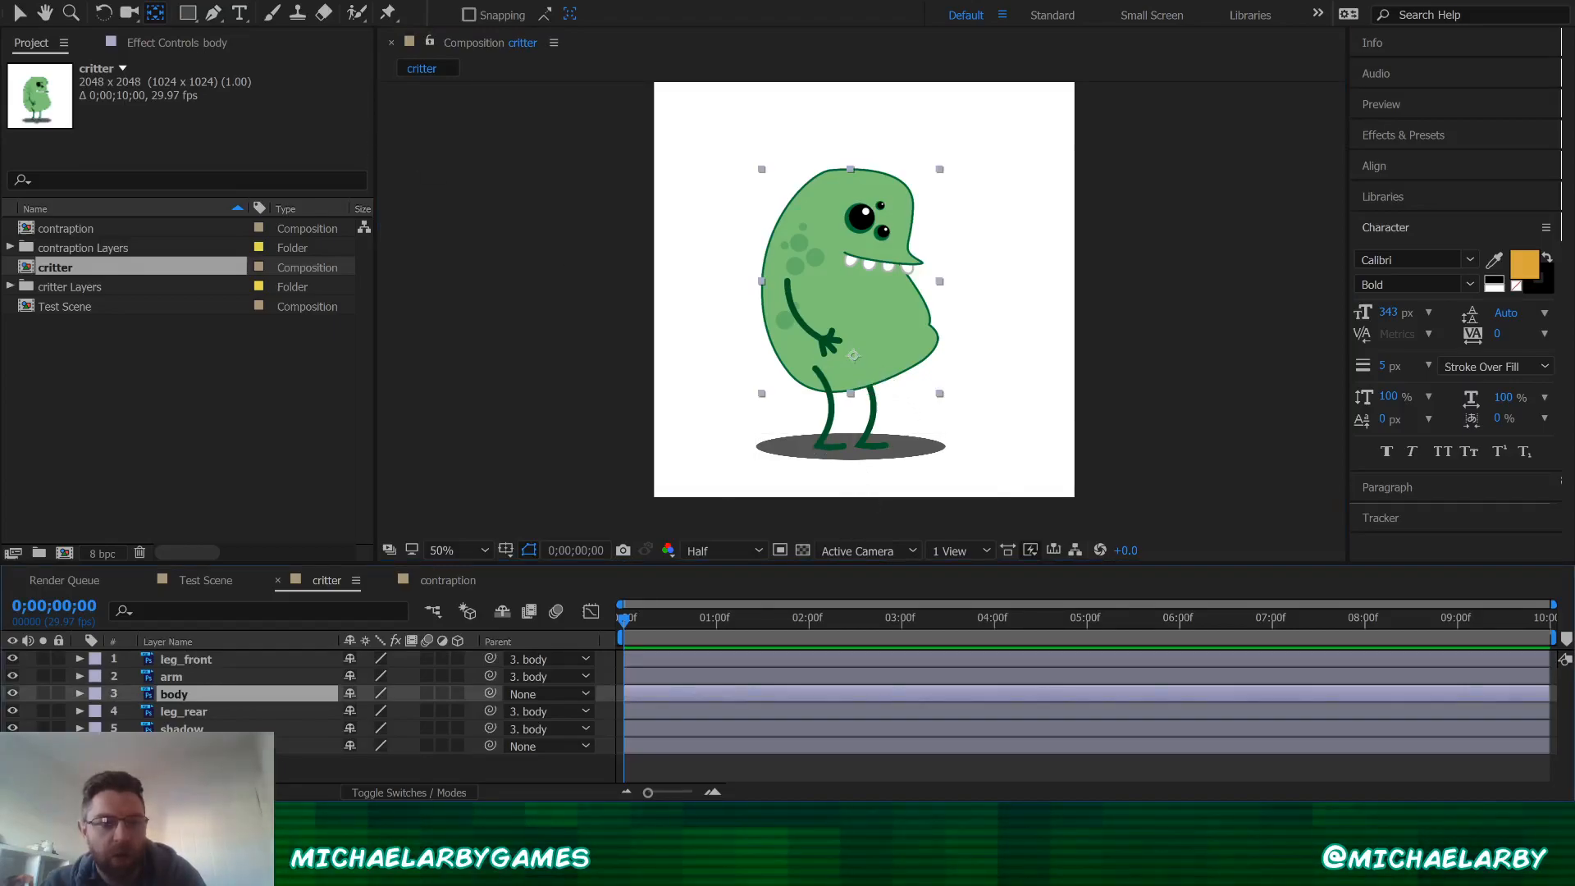
pyautogui.click(104, 12)
pyautogui.moveTo(888, 377)
pyautogui.mouseDown()
pyautogui.moveTo(837, 398)
pyautogui.moveTo(879, 393)
pyautogui.moveTo(912, 359)
pyautogui.mouseUp()
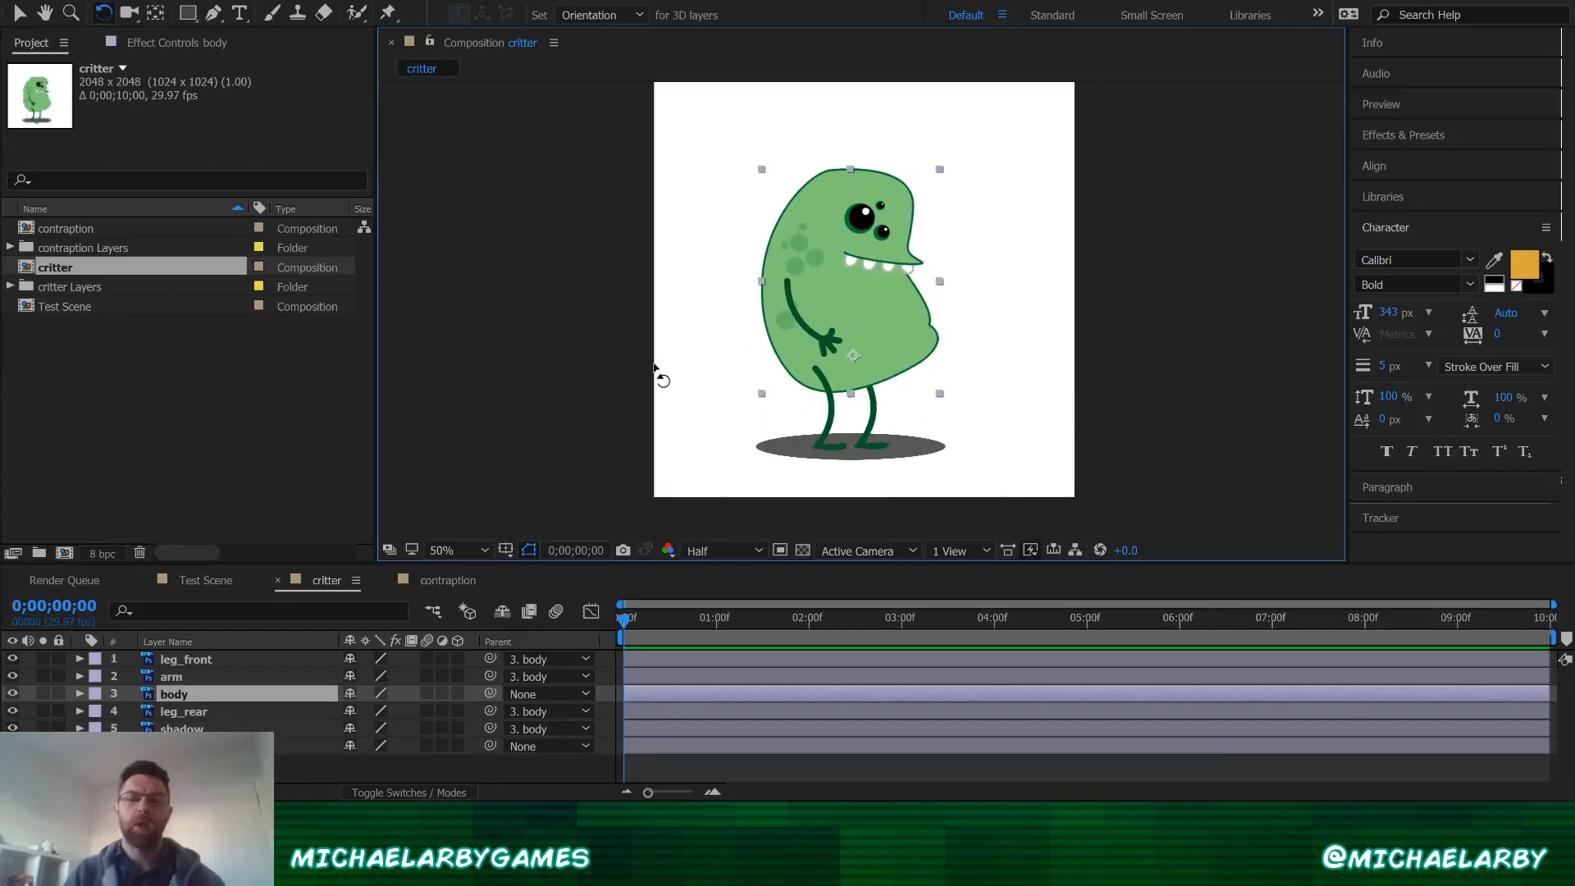
# - Add a null object to the critter composition above the leg_front layer
pyautogui.click(232, 661)
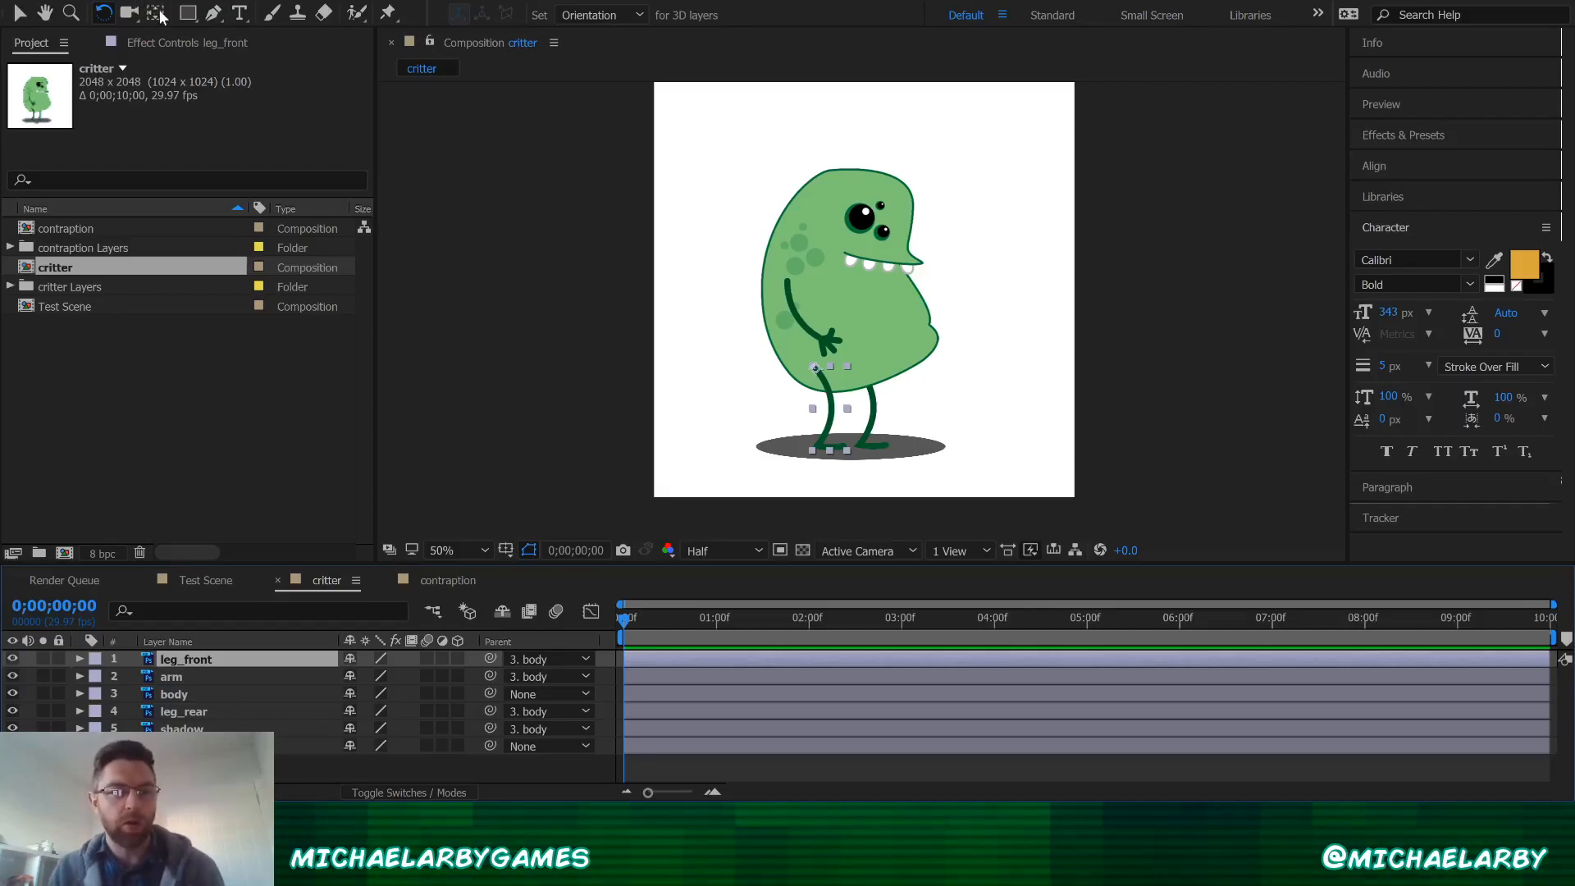
pyautogui.hotkey('ctrl', 'alt', 'shift', 'y')
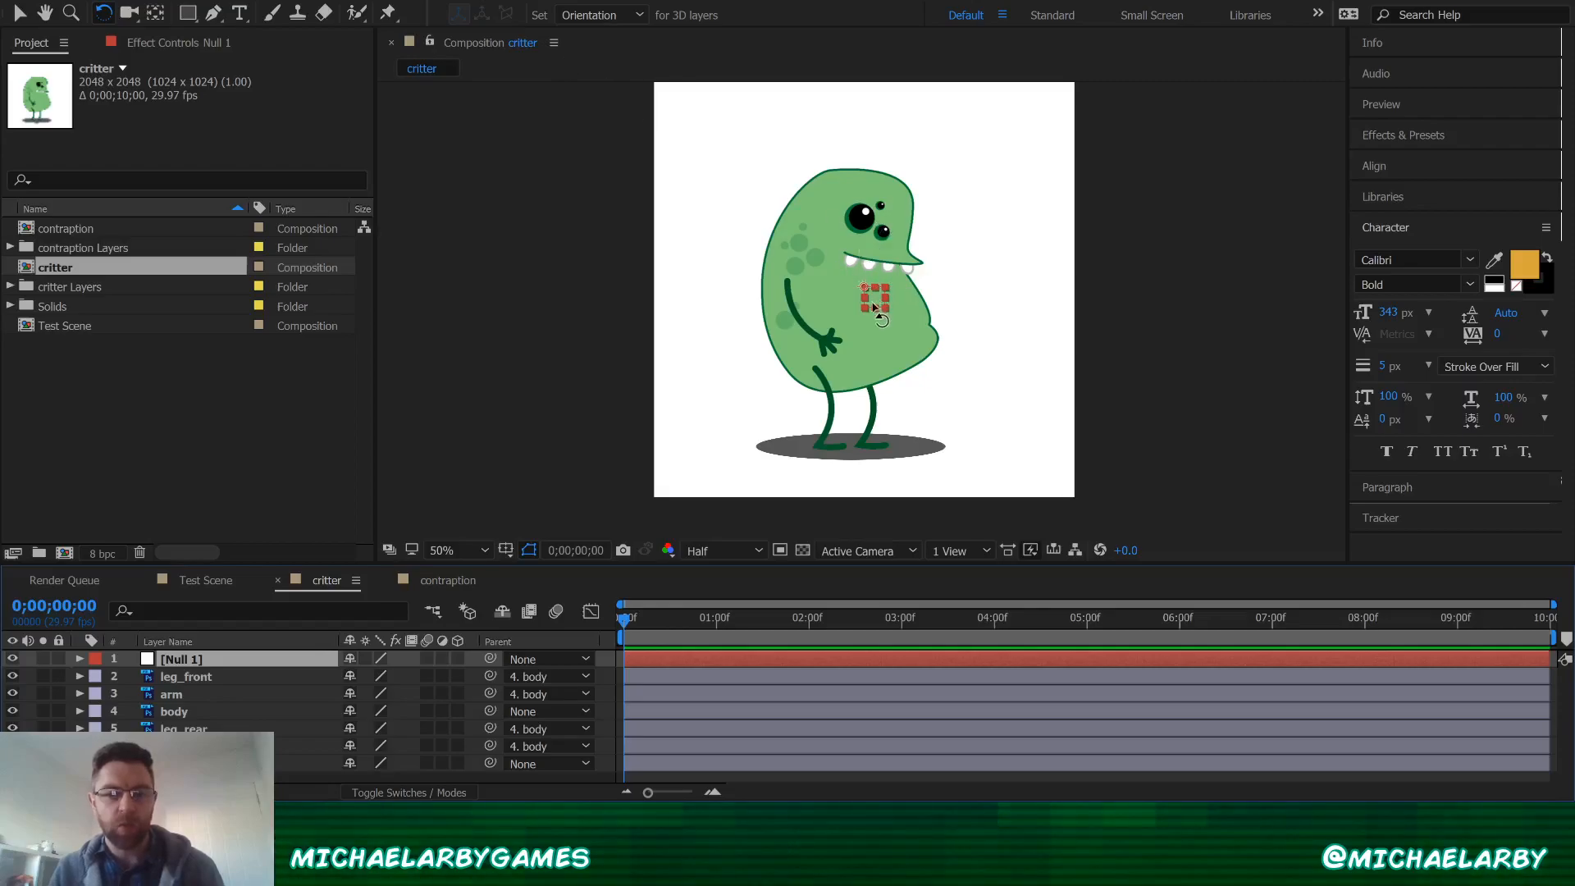
pyautogui.scroll(3, 886, 291)
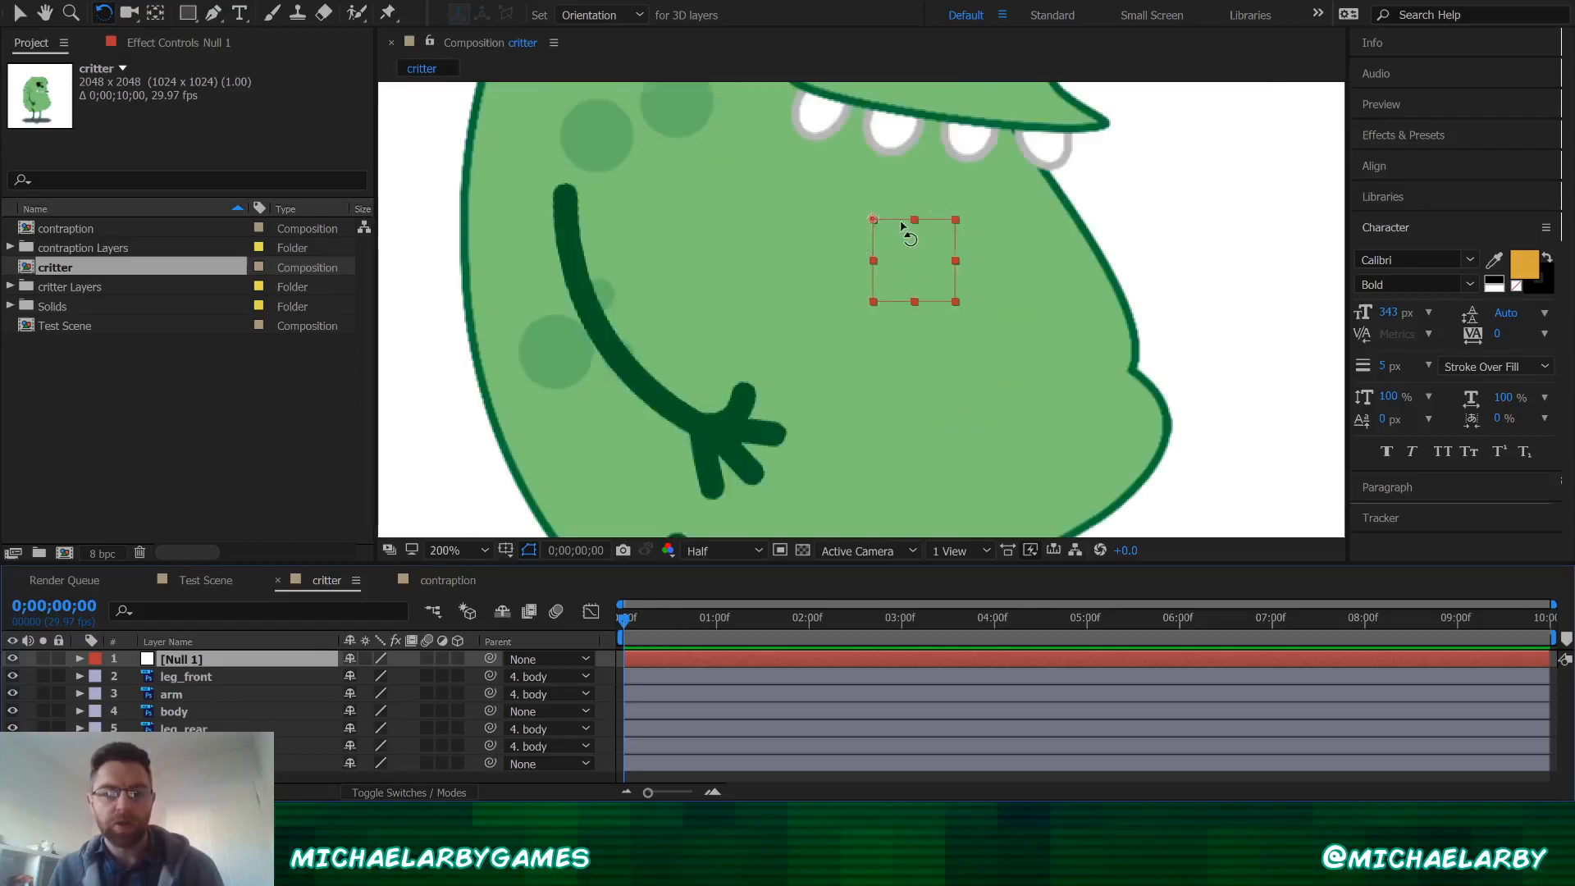
pyautogui.scroll(-3, 902, 226)
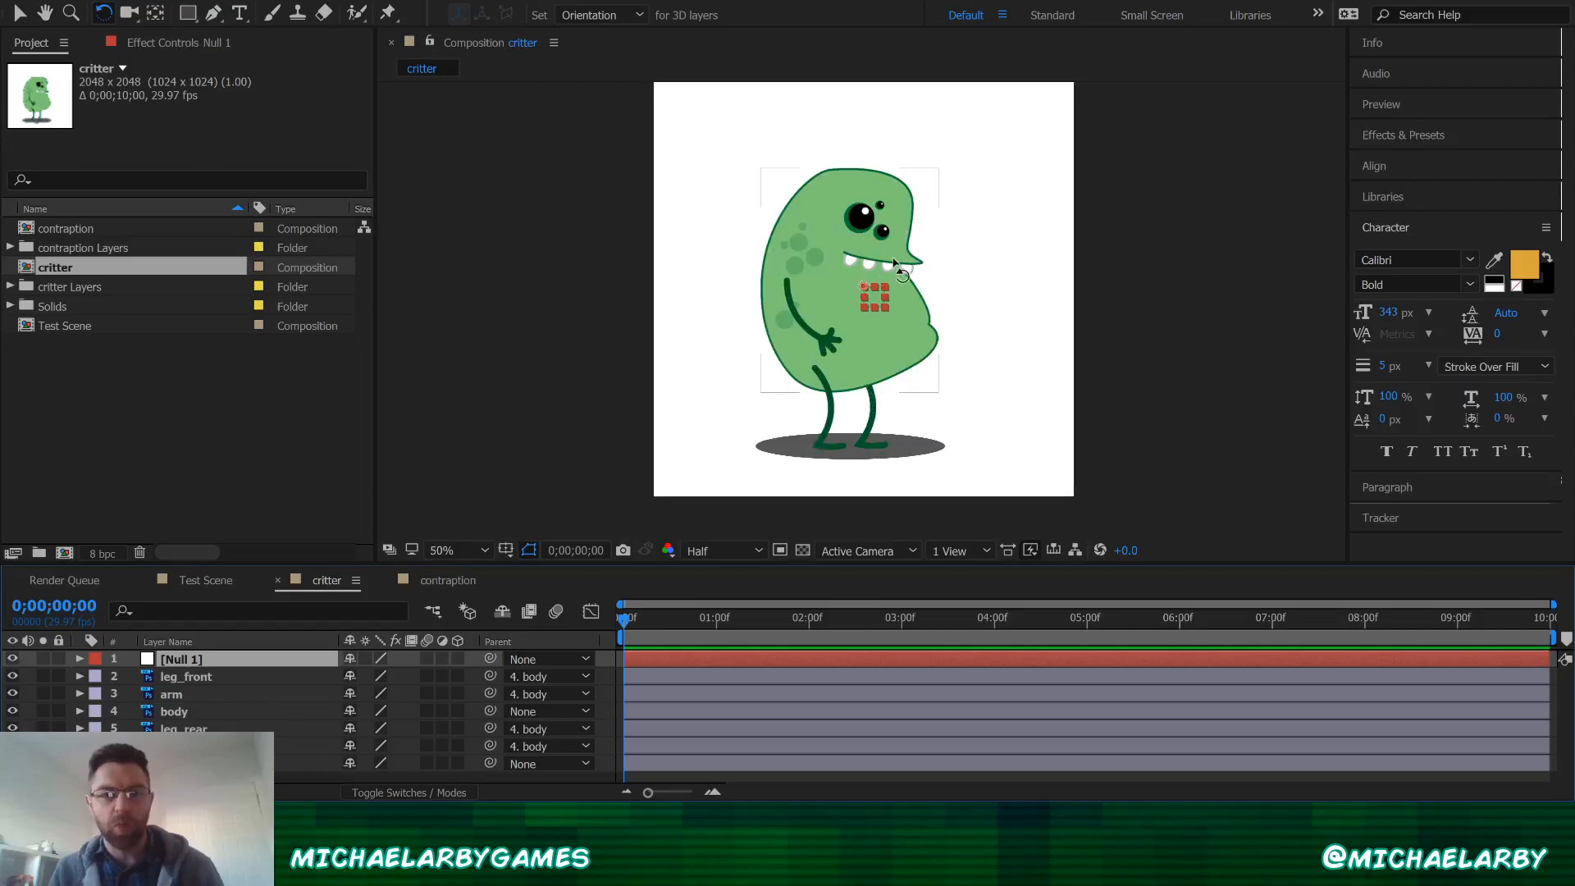
pyautogui.scroll(2, 896, 261)
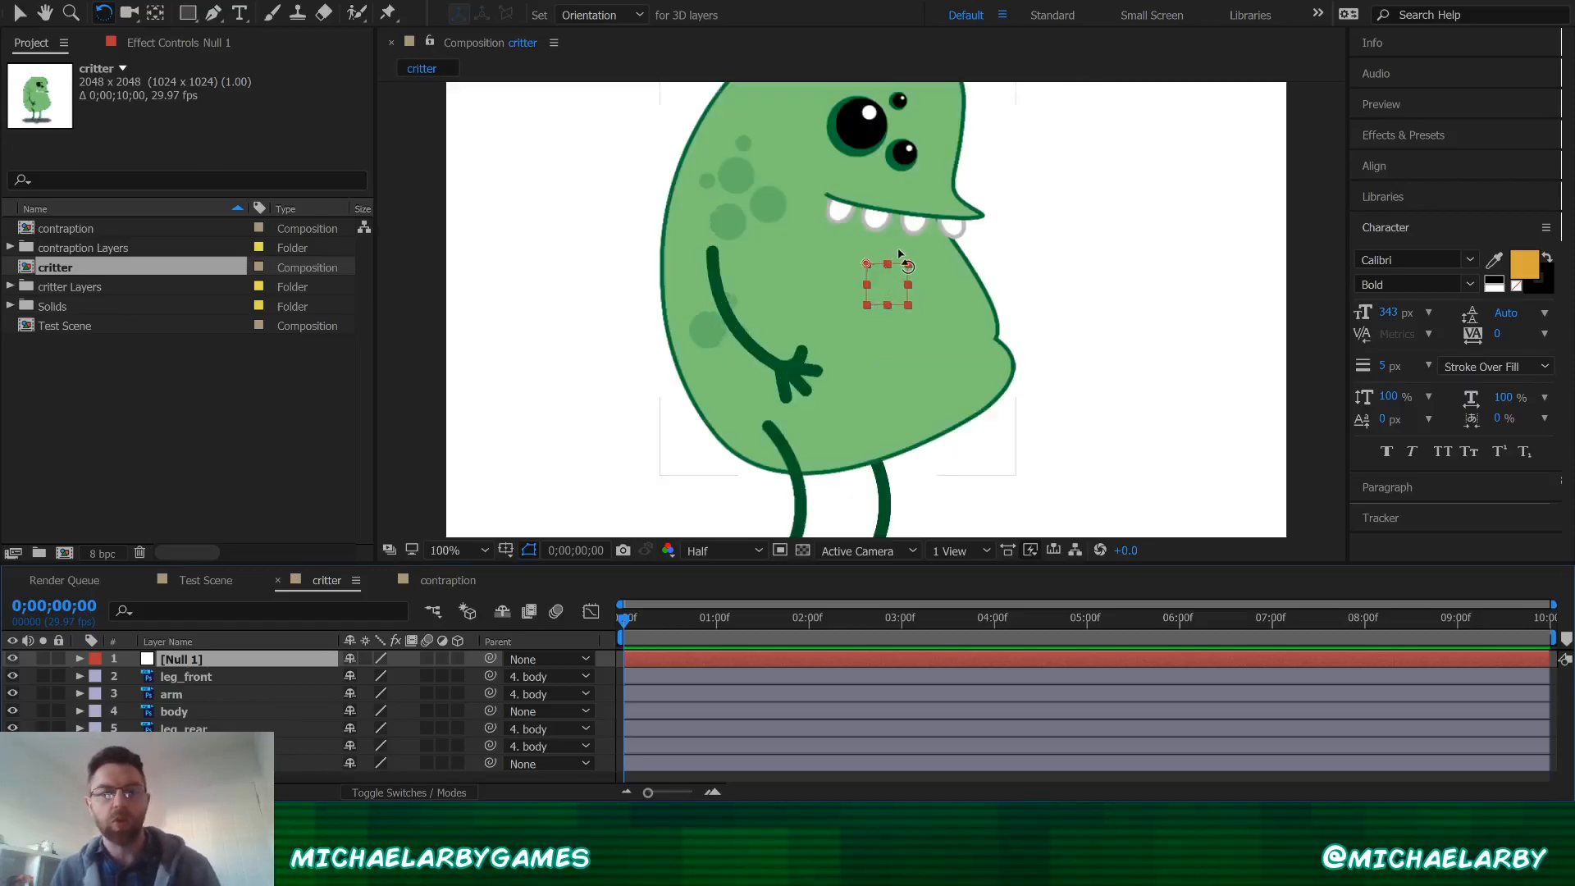
pyautogui.scroll(-2, 900, 256)
pyautogui.scroll(2, 870, 337)
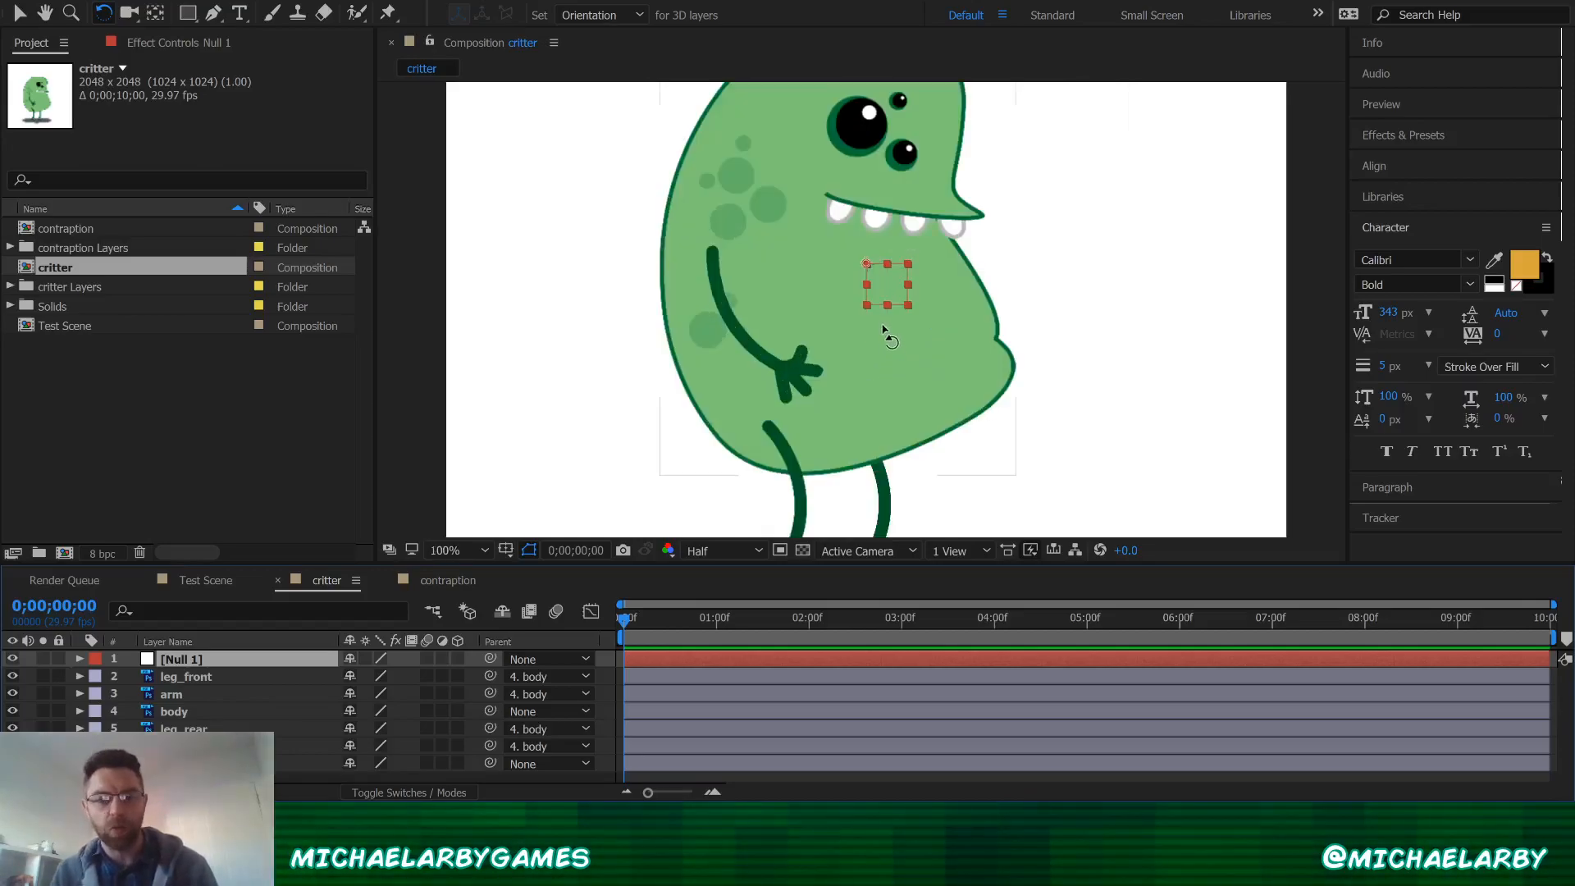
# - Move the null object down to the feet so its anchor point sits at the centre of the shadow
pyautogui.scroll(-3, 870, 328)
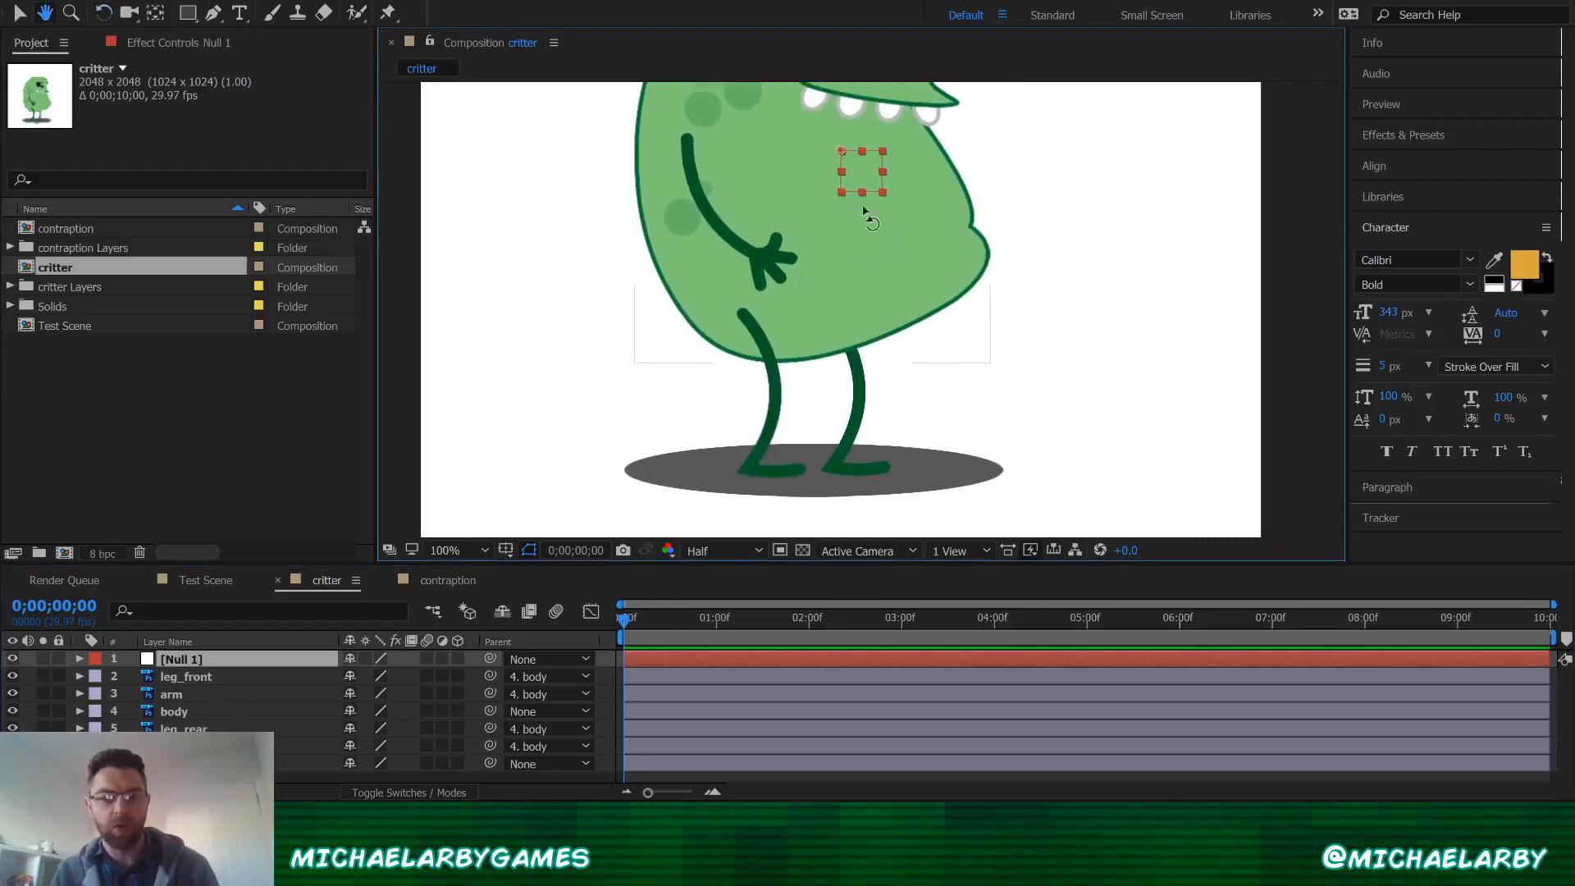
pyautogui.click(19, 14)
pyautogui.moveTo(856, 171); pyautogui.dragTo(832, 499)
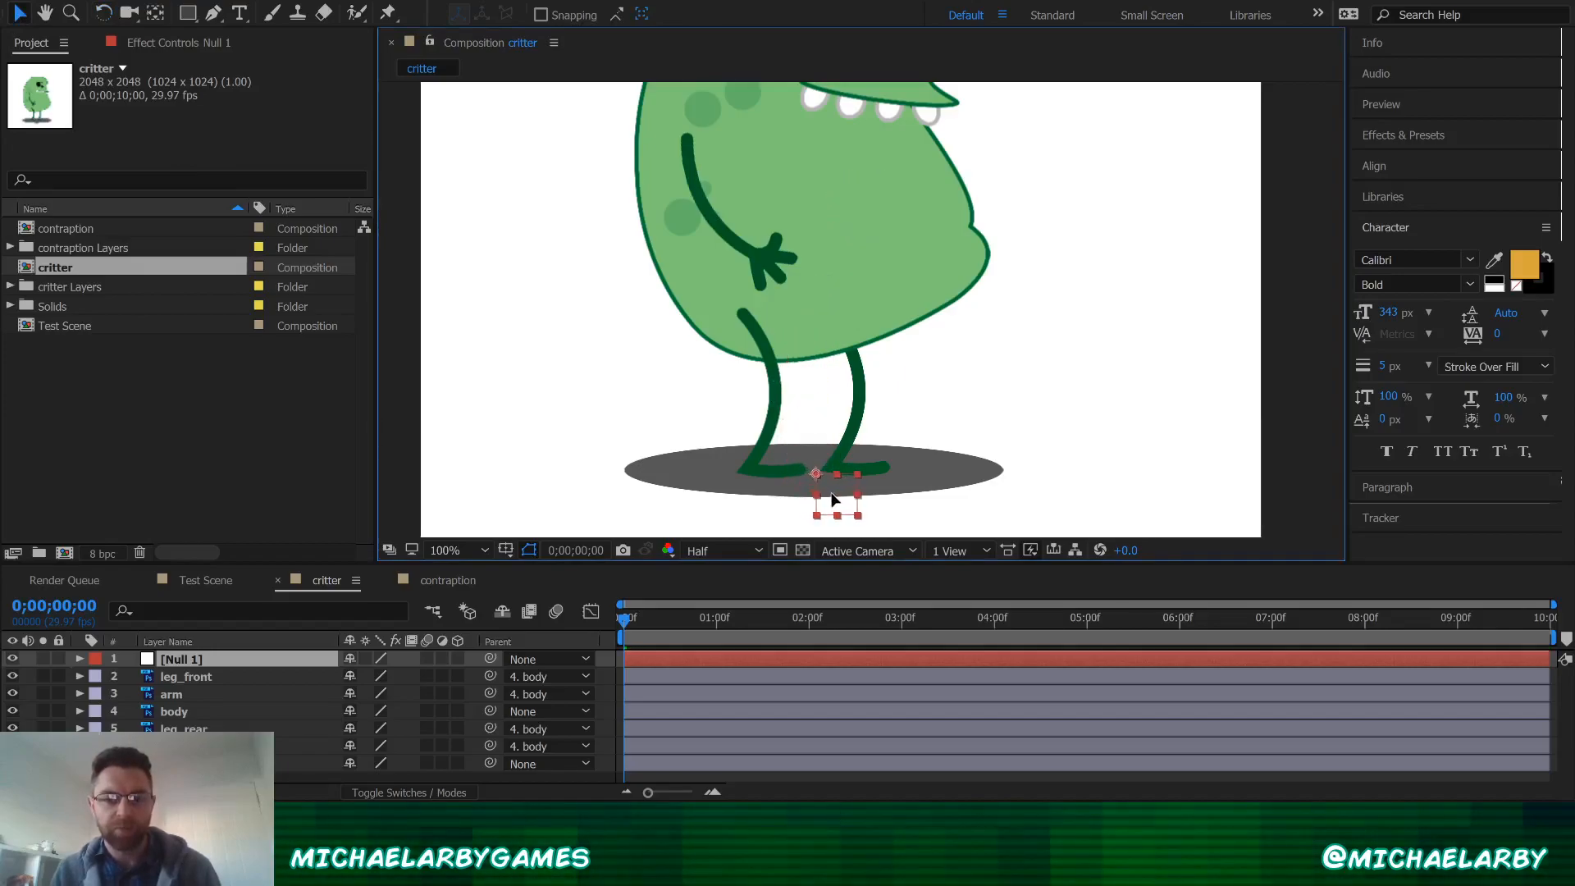
pyautogui.moveTo(831, 498); pyautogui.dragTo(828, 491)
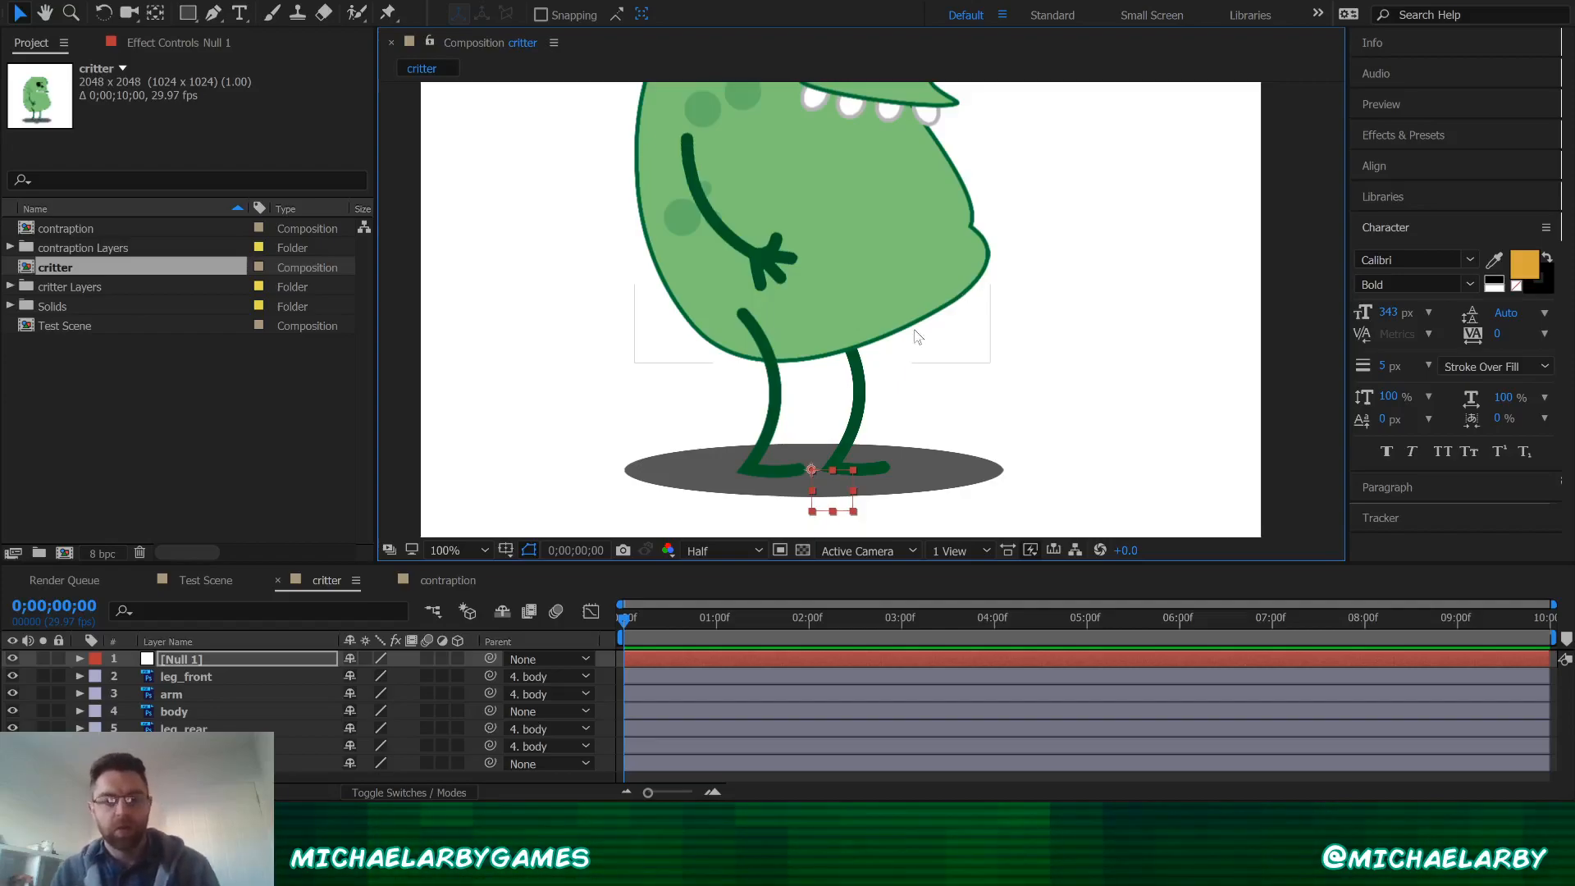
pyautogui.scroll(-1, 731, 359)
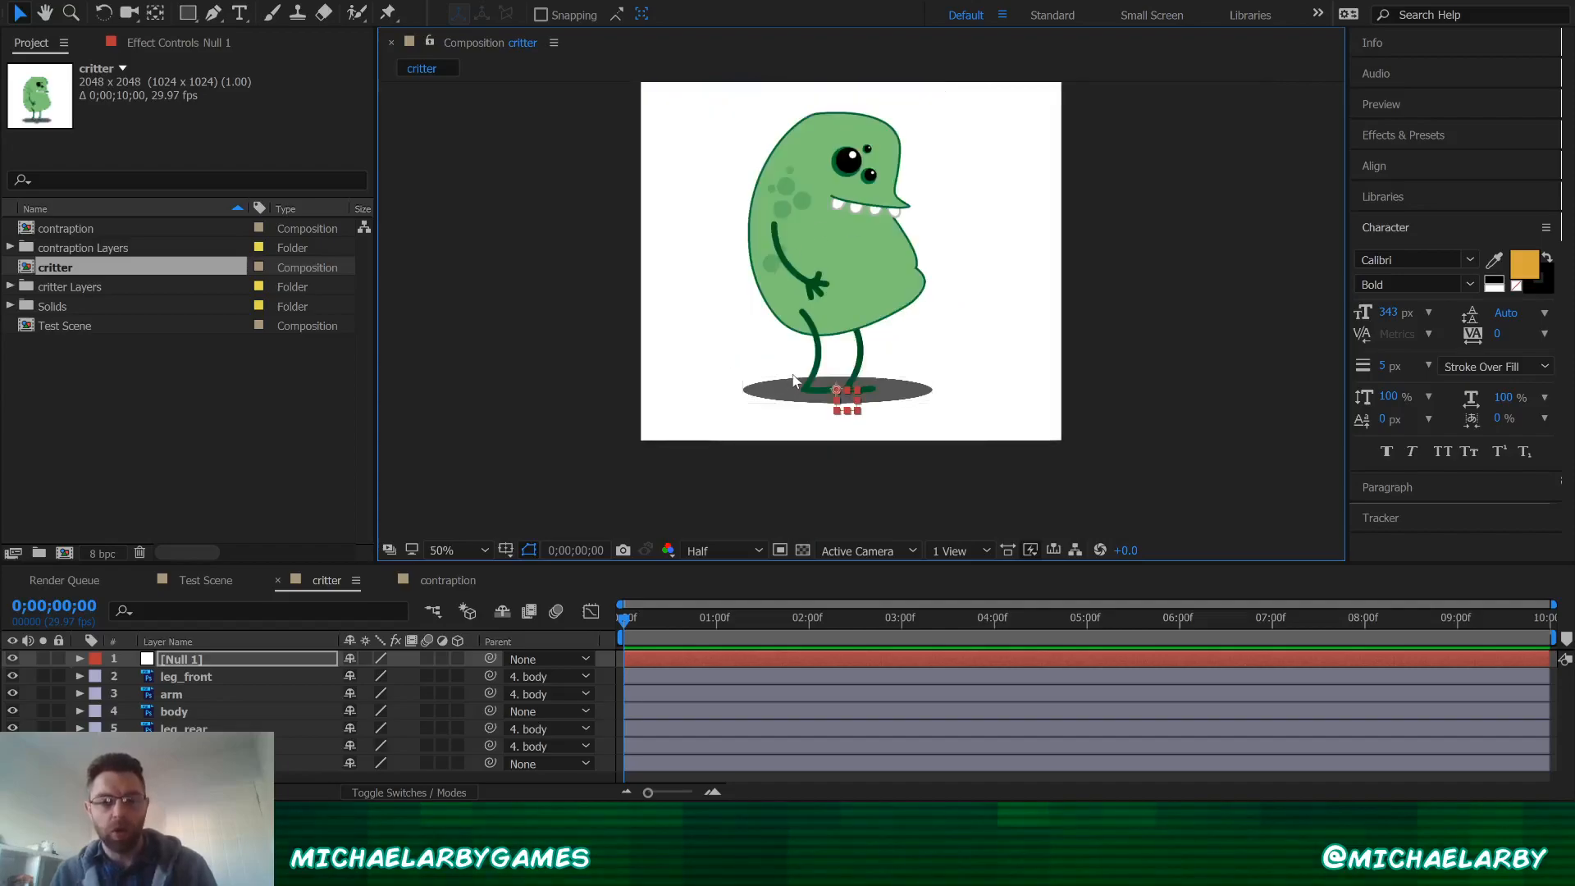
pyautogui.scroll(1, 829, 362)
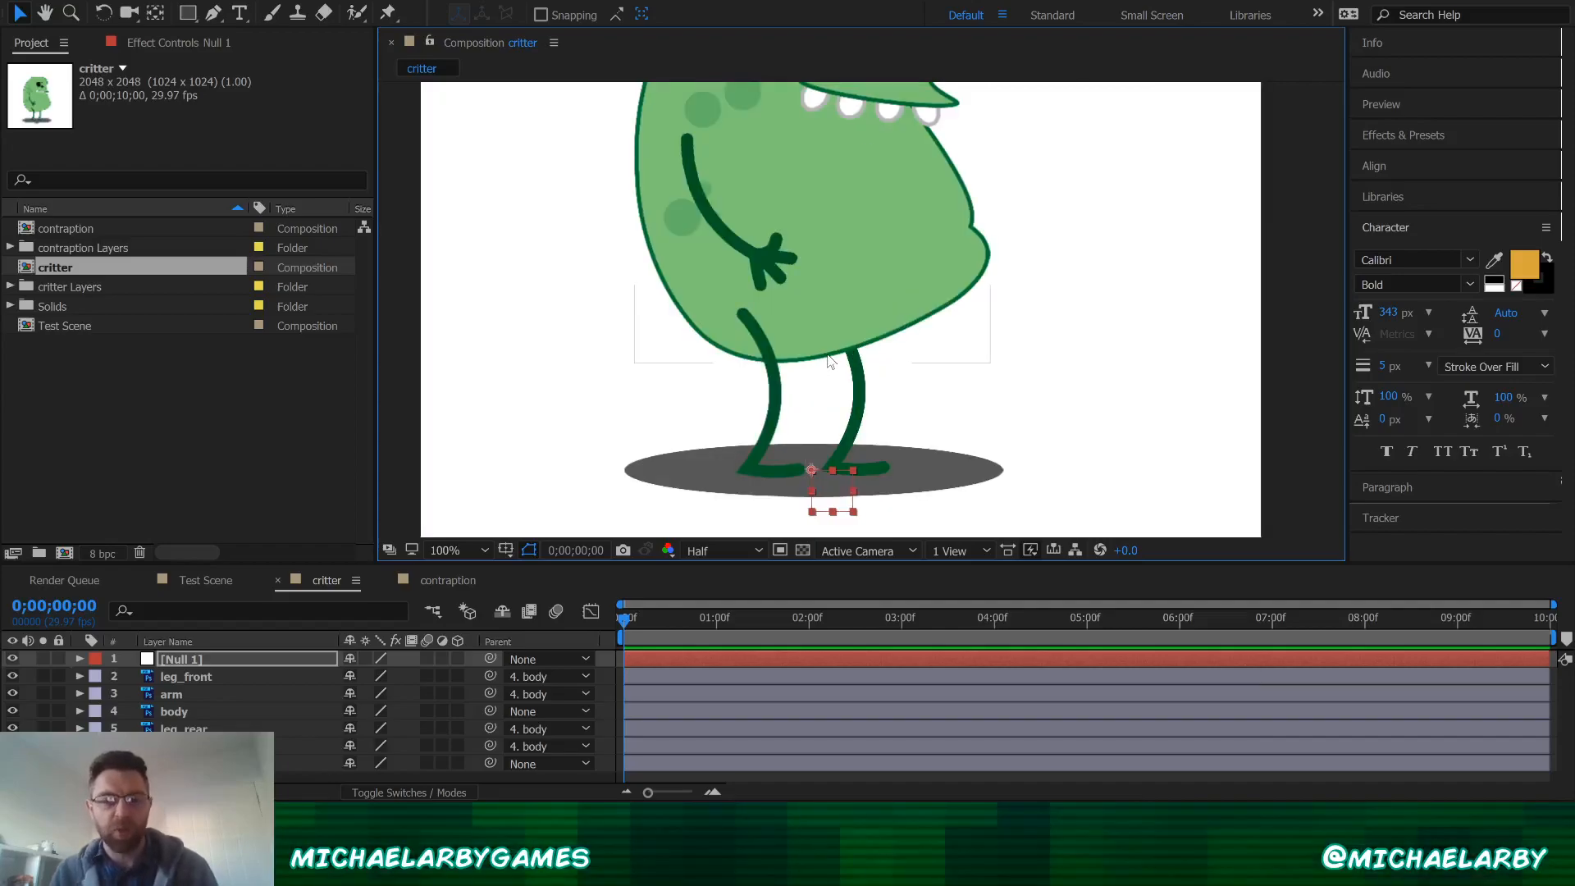
# - Rename the null object layer to Character Controller
pyautogui.click(193, 661)
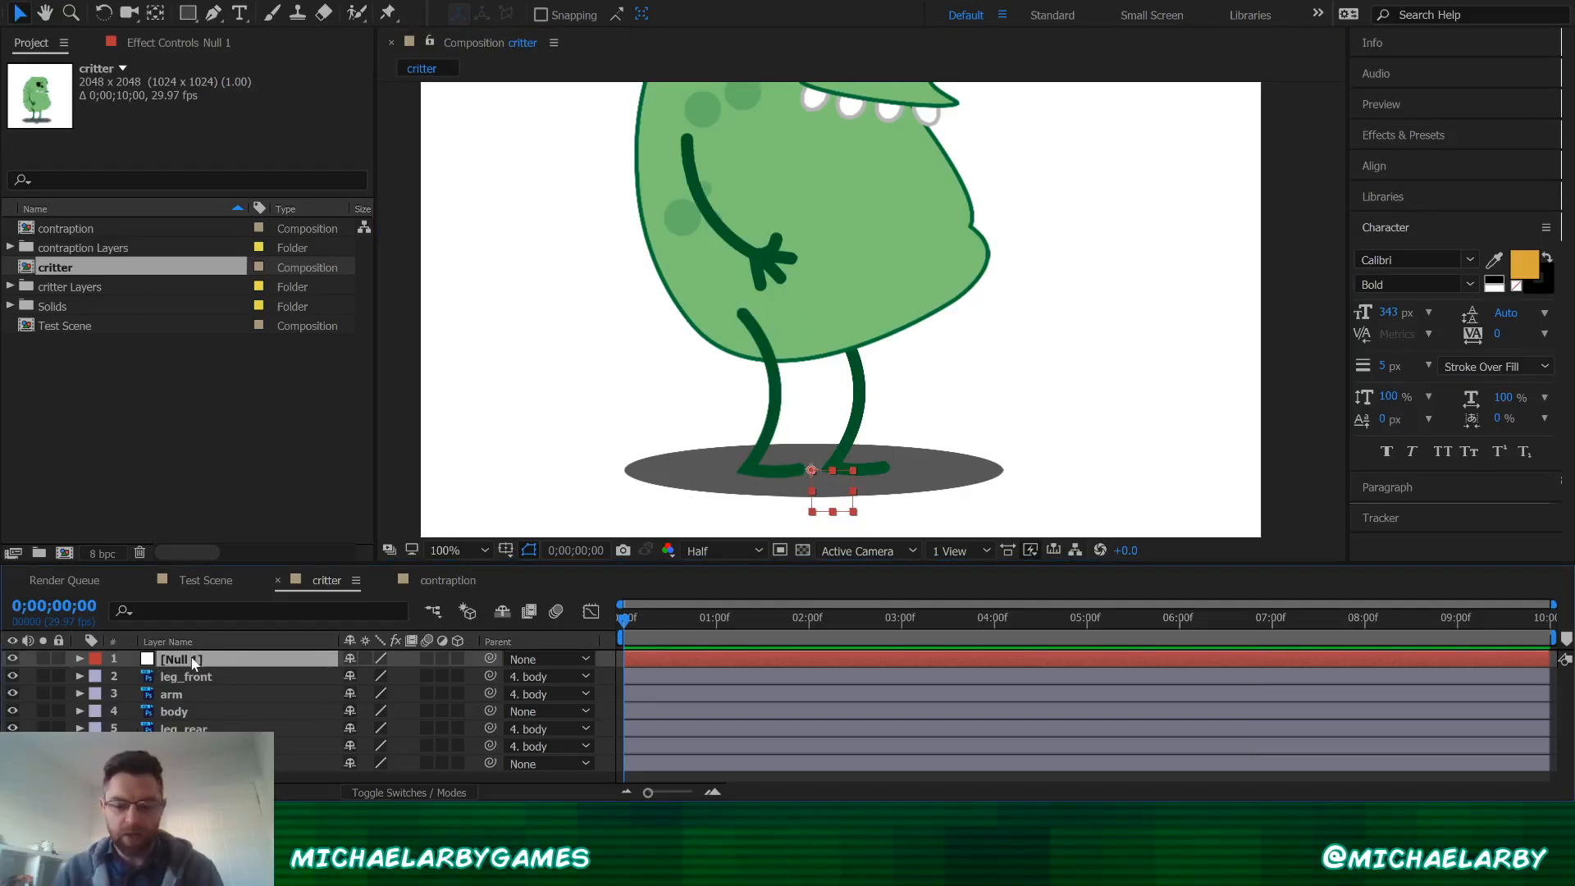
pyautogui.press('Return')
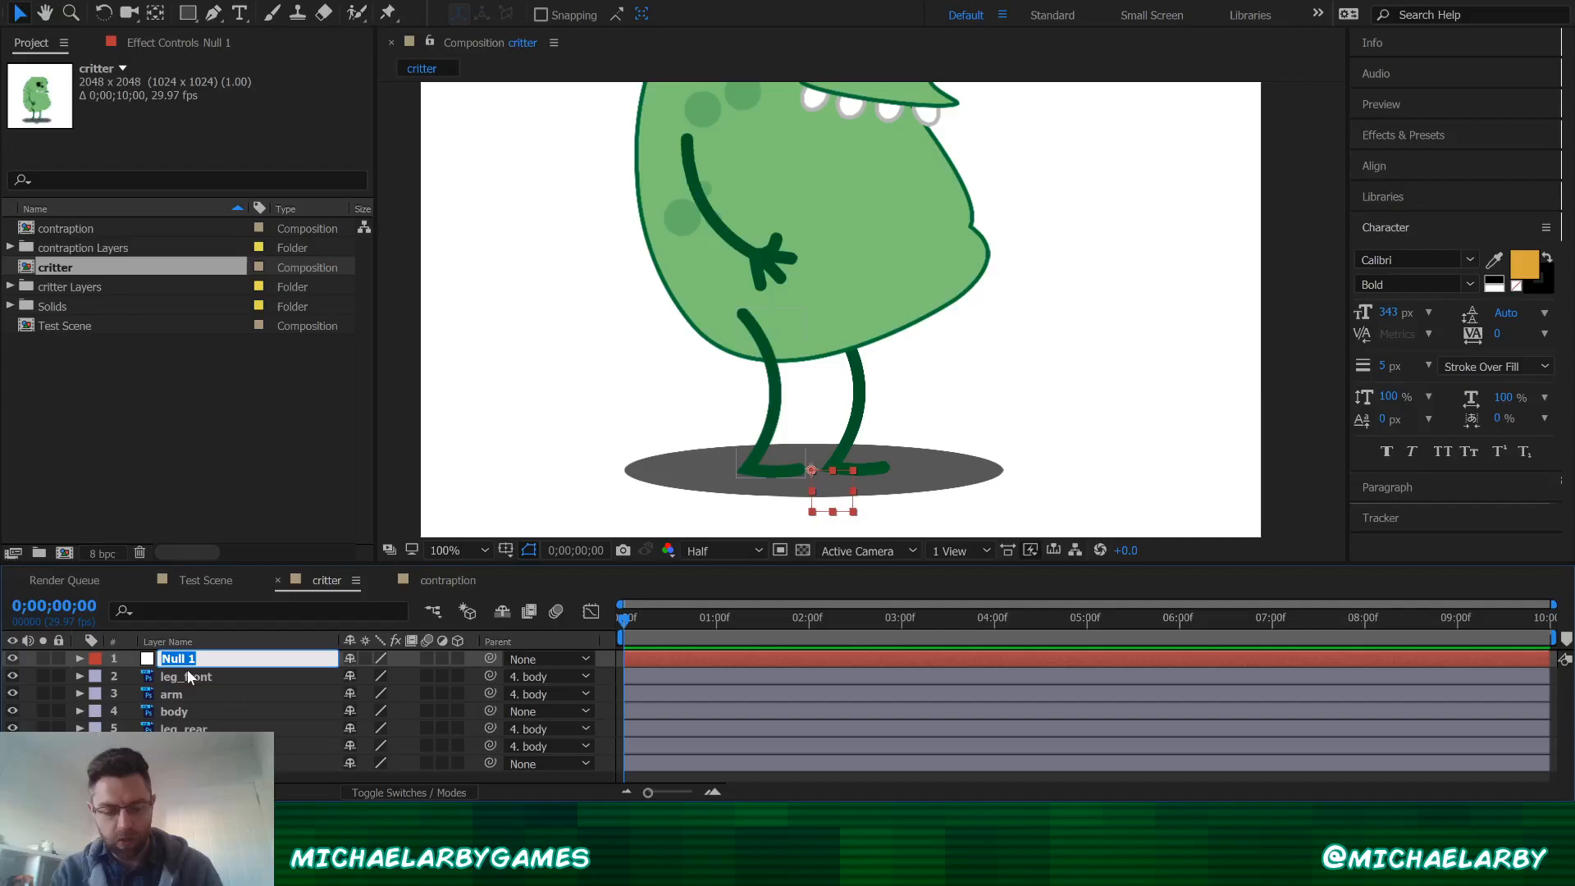
pyautogui.write('Character Controller')
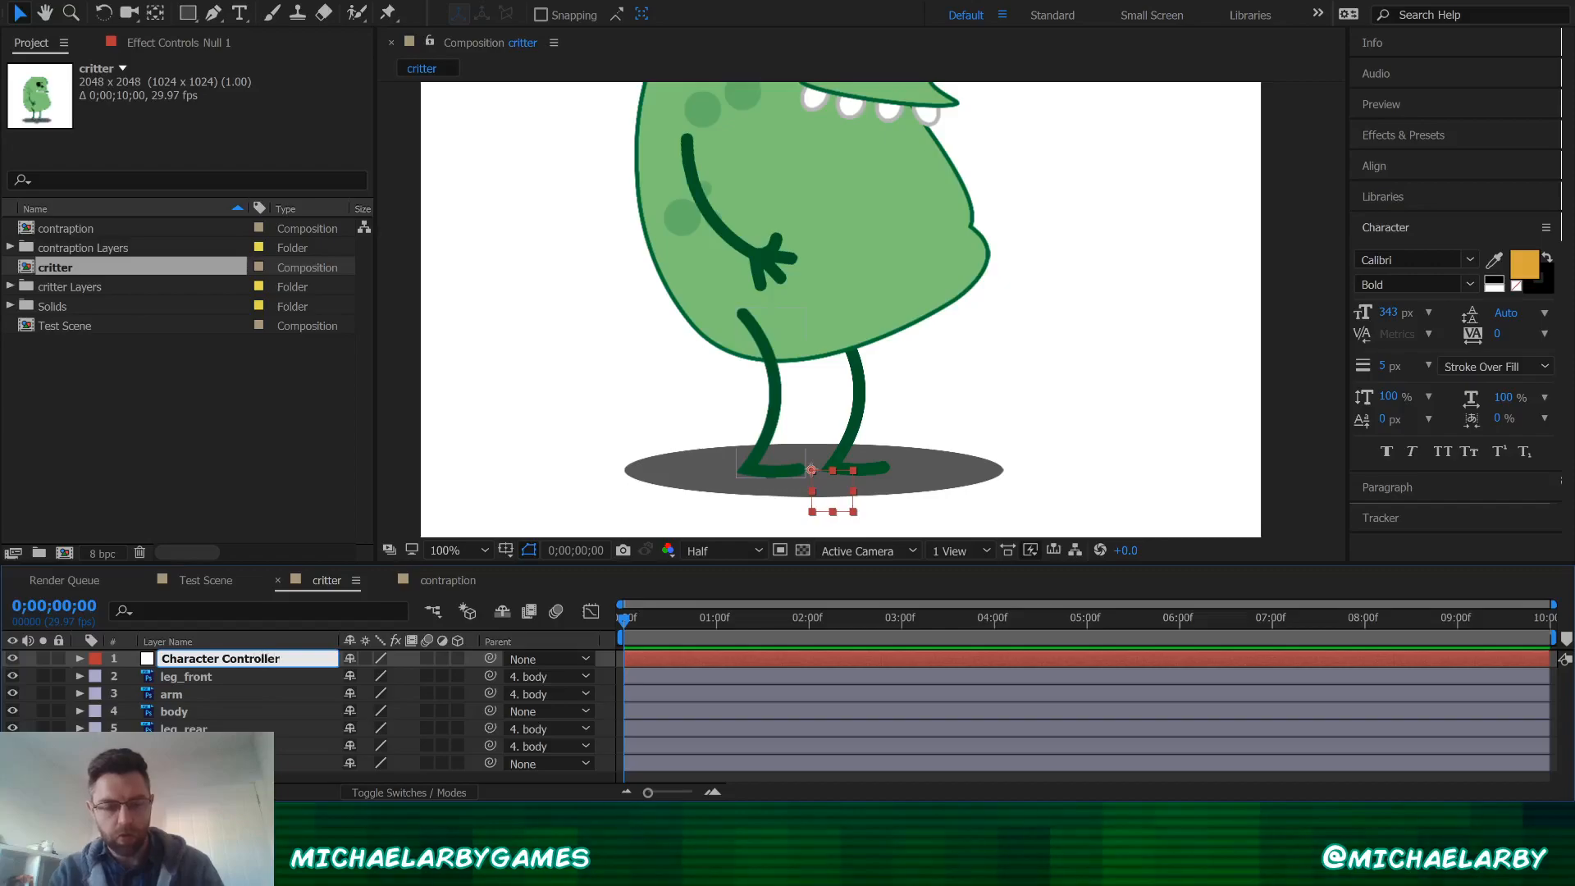
pyautogui.press('Return')
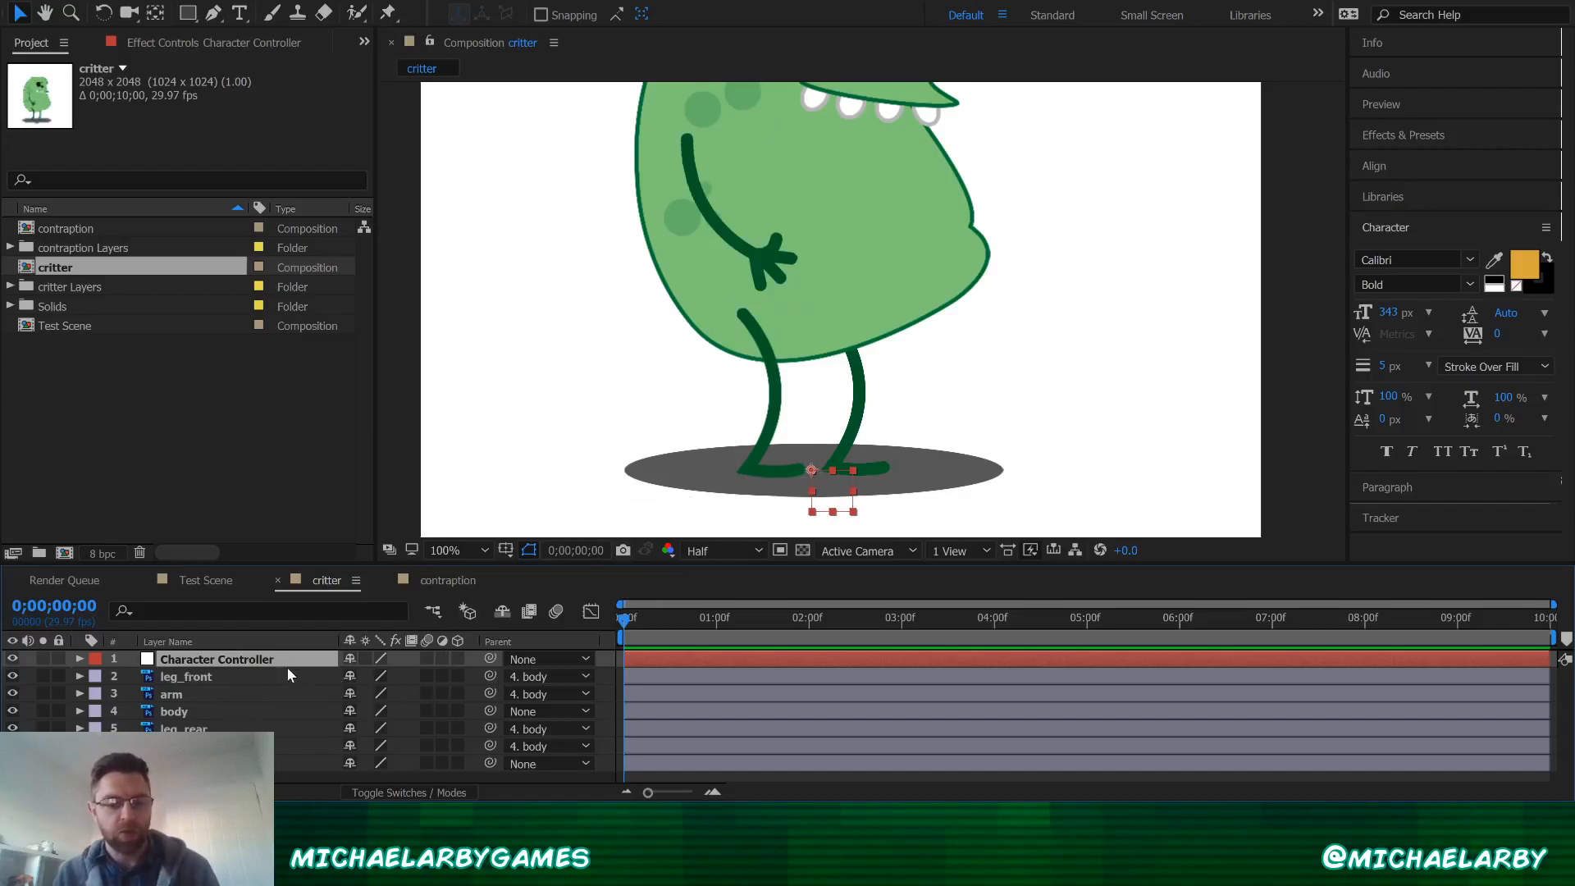
# - Parent the shadow layer to the Character Controller null instead of the body
pyautogui.click(240, 674)
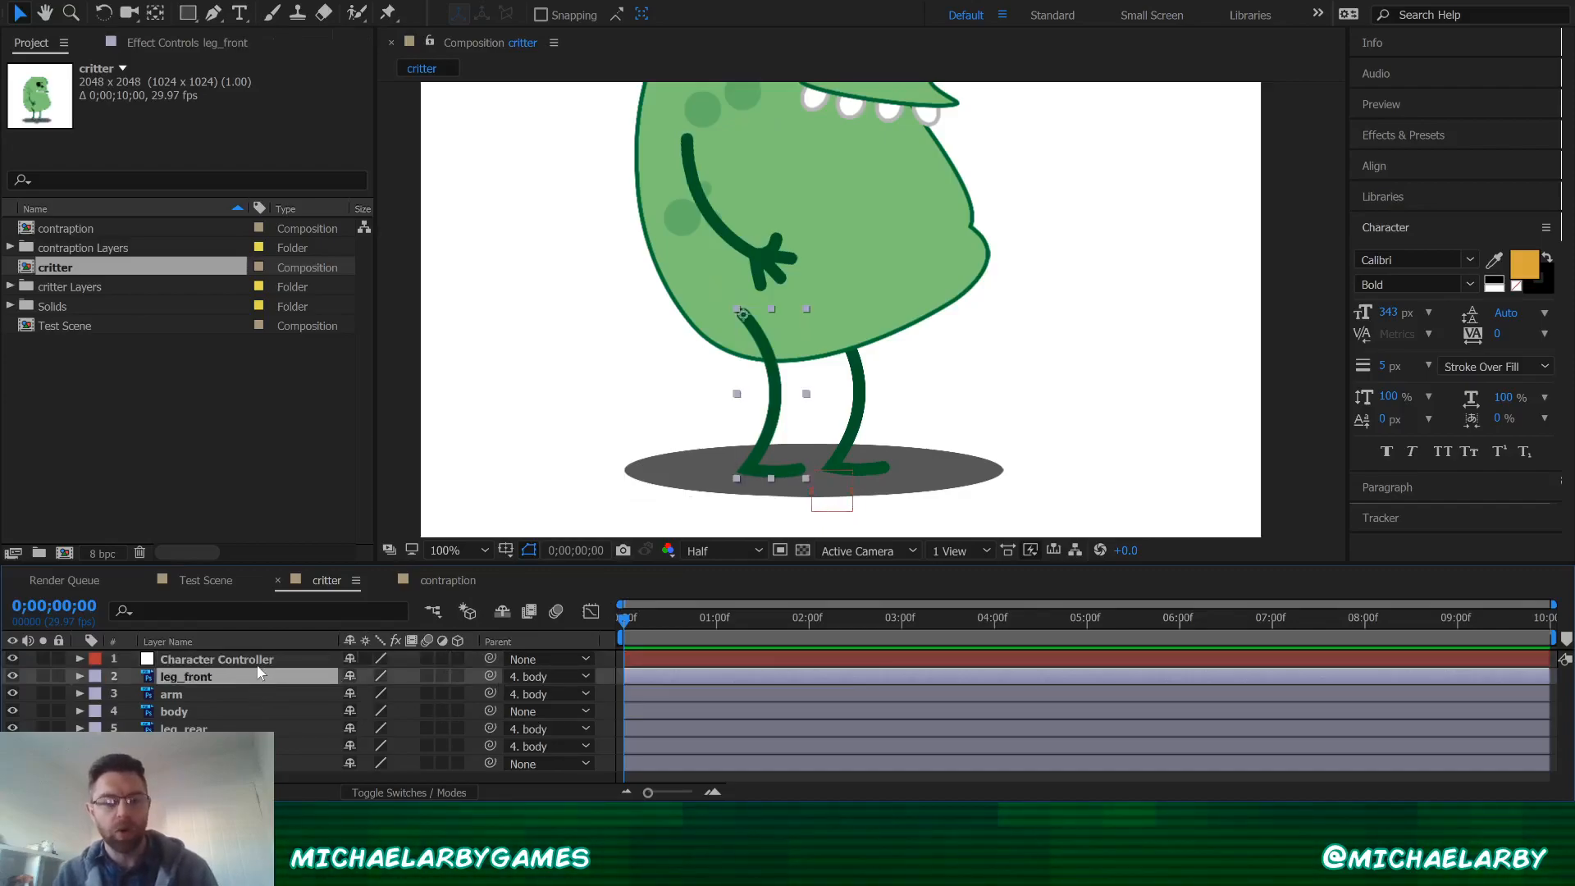
pyautogui.click(264, 661)
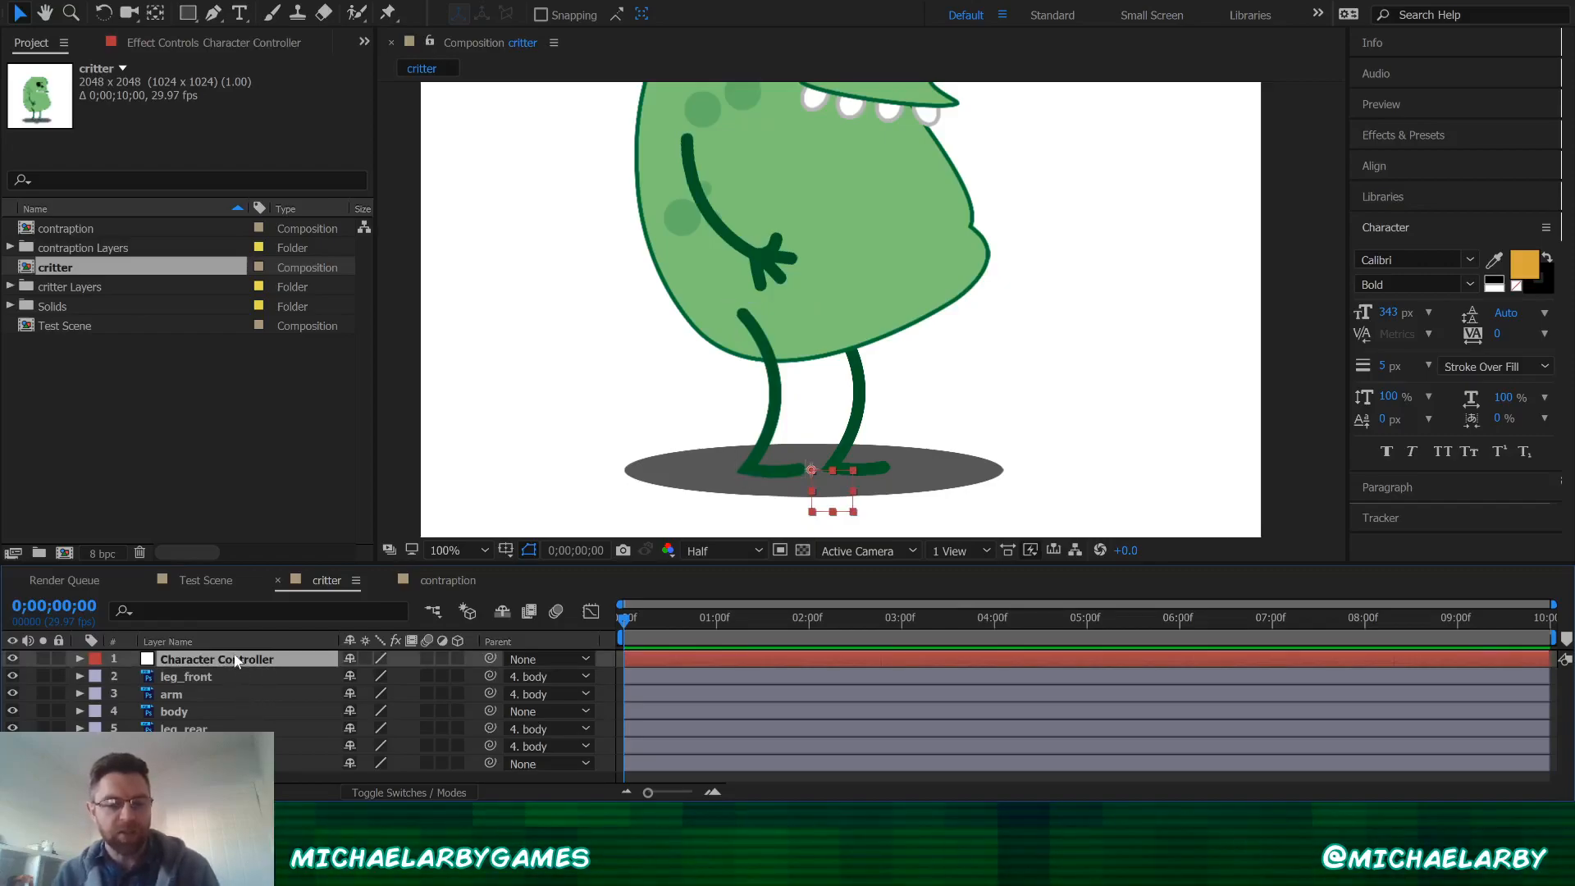
pyautogui.scroll(-1, 804, 431)
pyautogui.scroll(1, 806, 429)
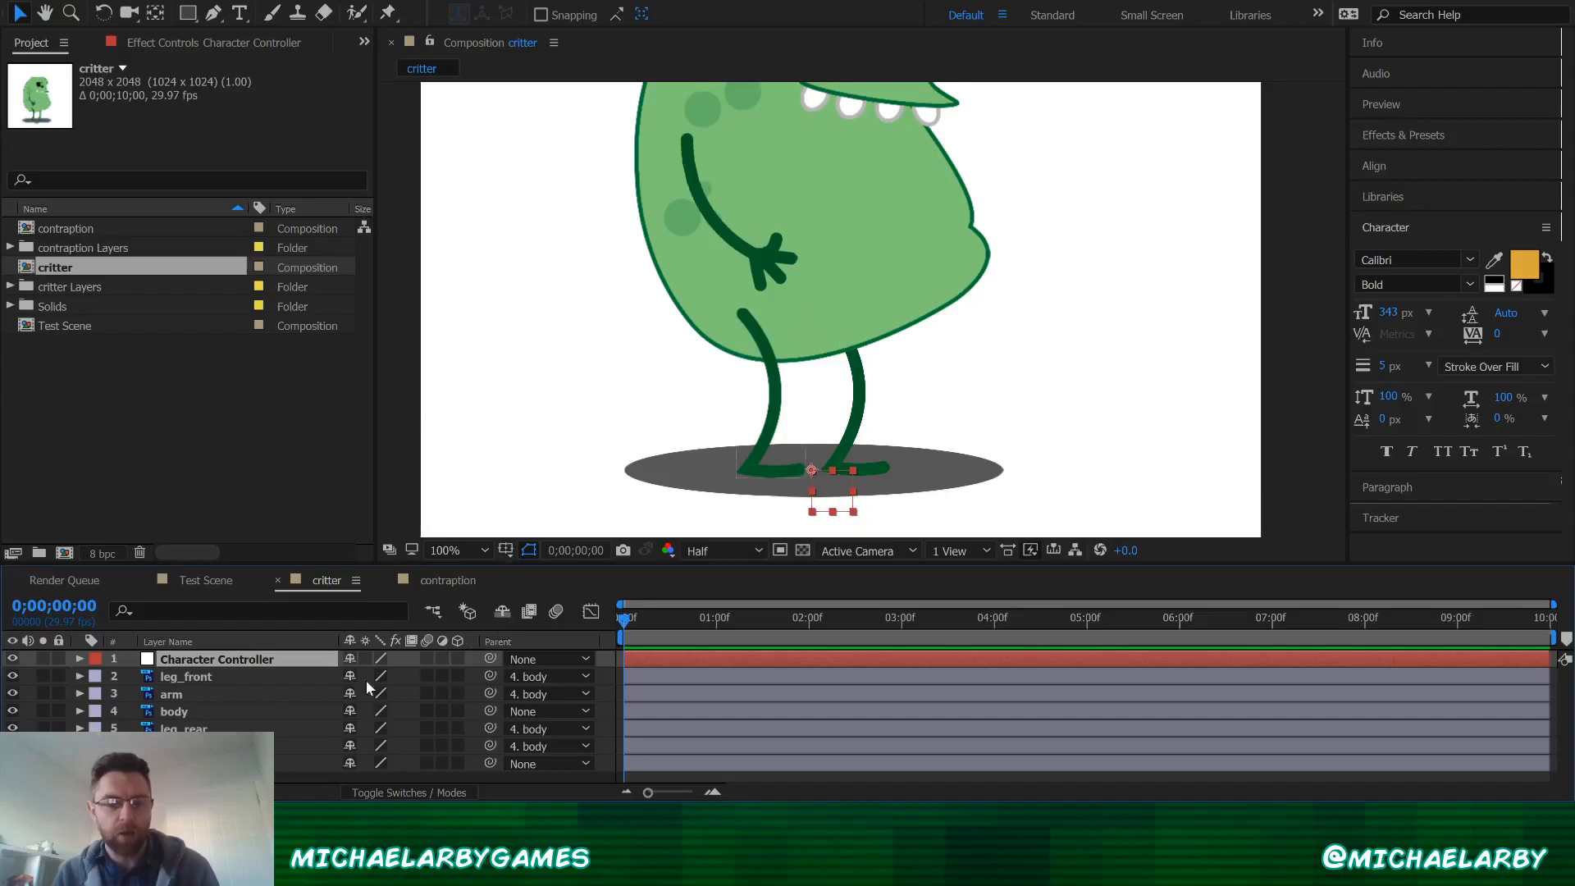
pyautogui.moveTo(489, 744); pyautogui.dragTo(214, 653)
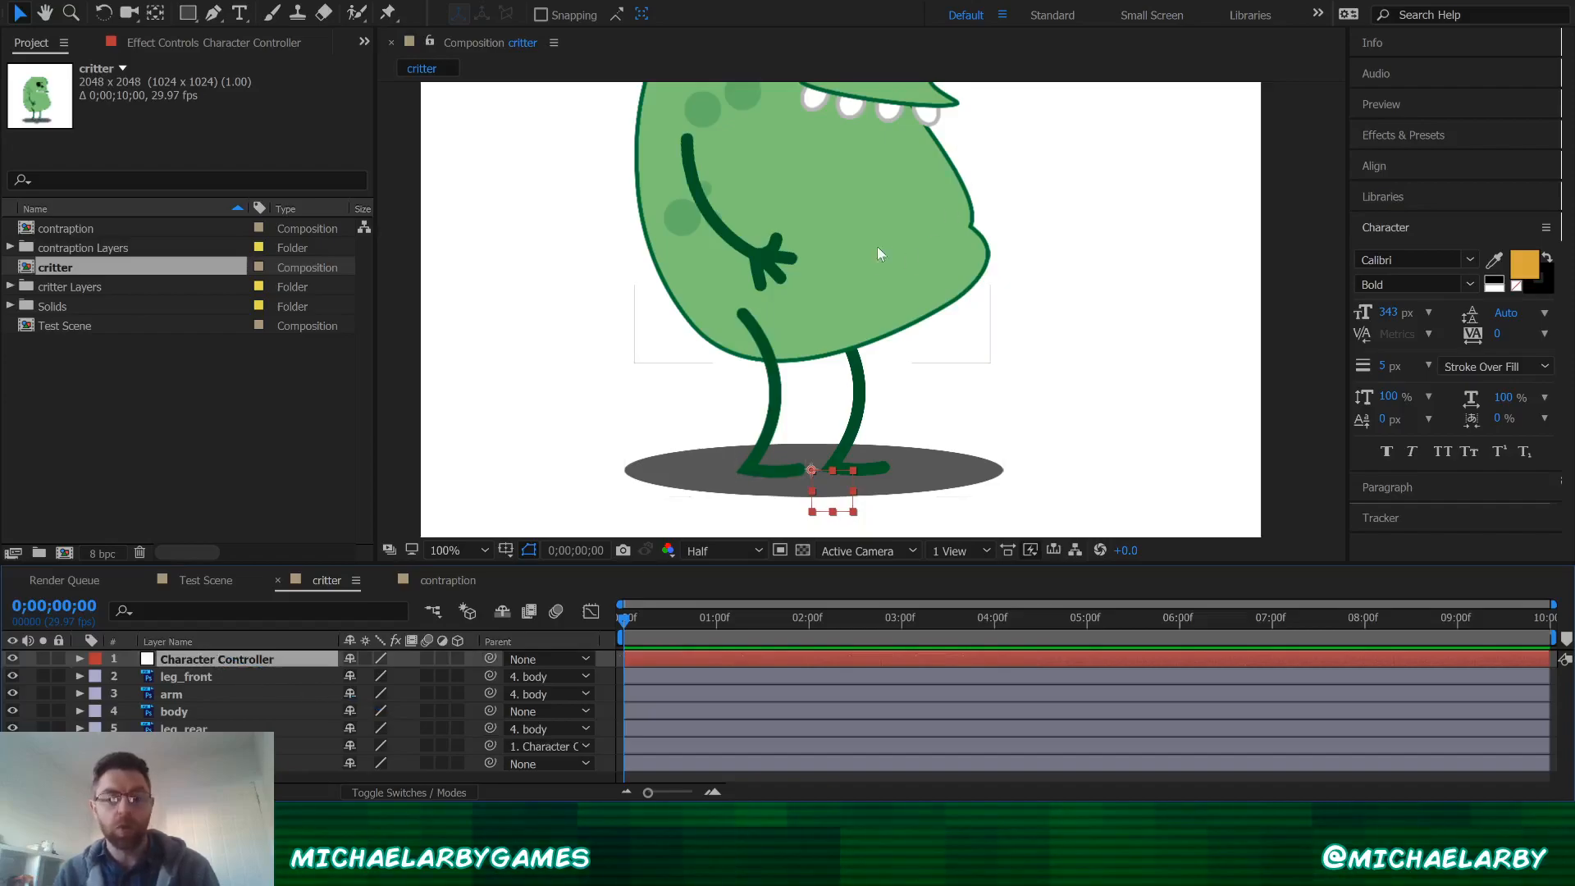
# - Test-rotate the body with its attached limbs independently of the shadow, and undo the rotation
pyautogui.scroll(-2, 628, 443)
pyautogui.click(171, 713)
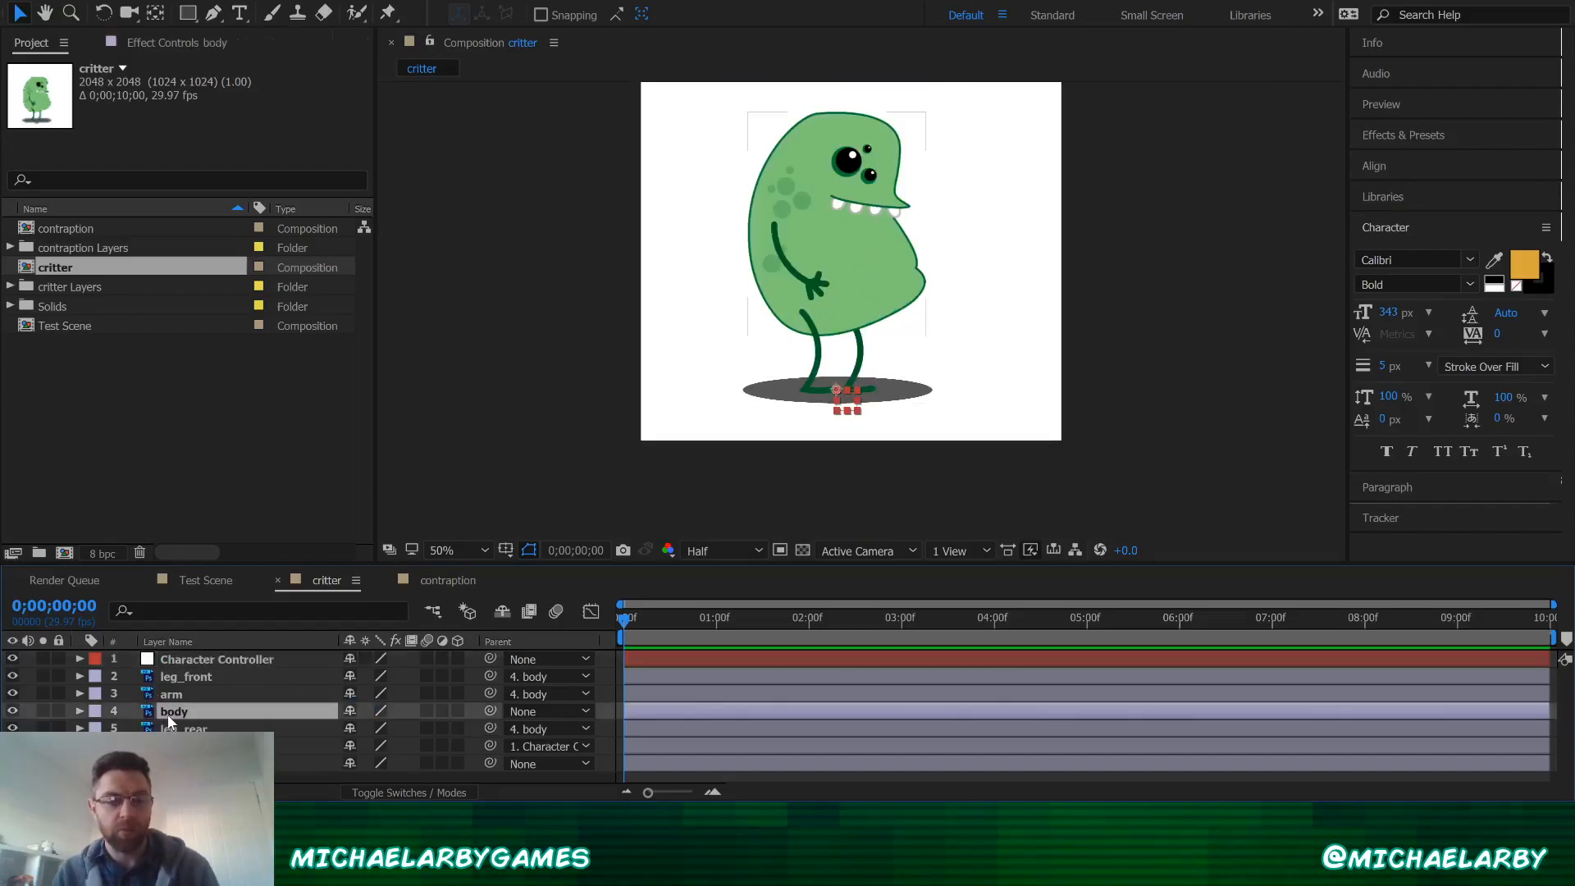
pyautogui.click(103, 12)
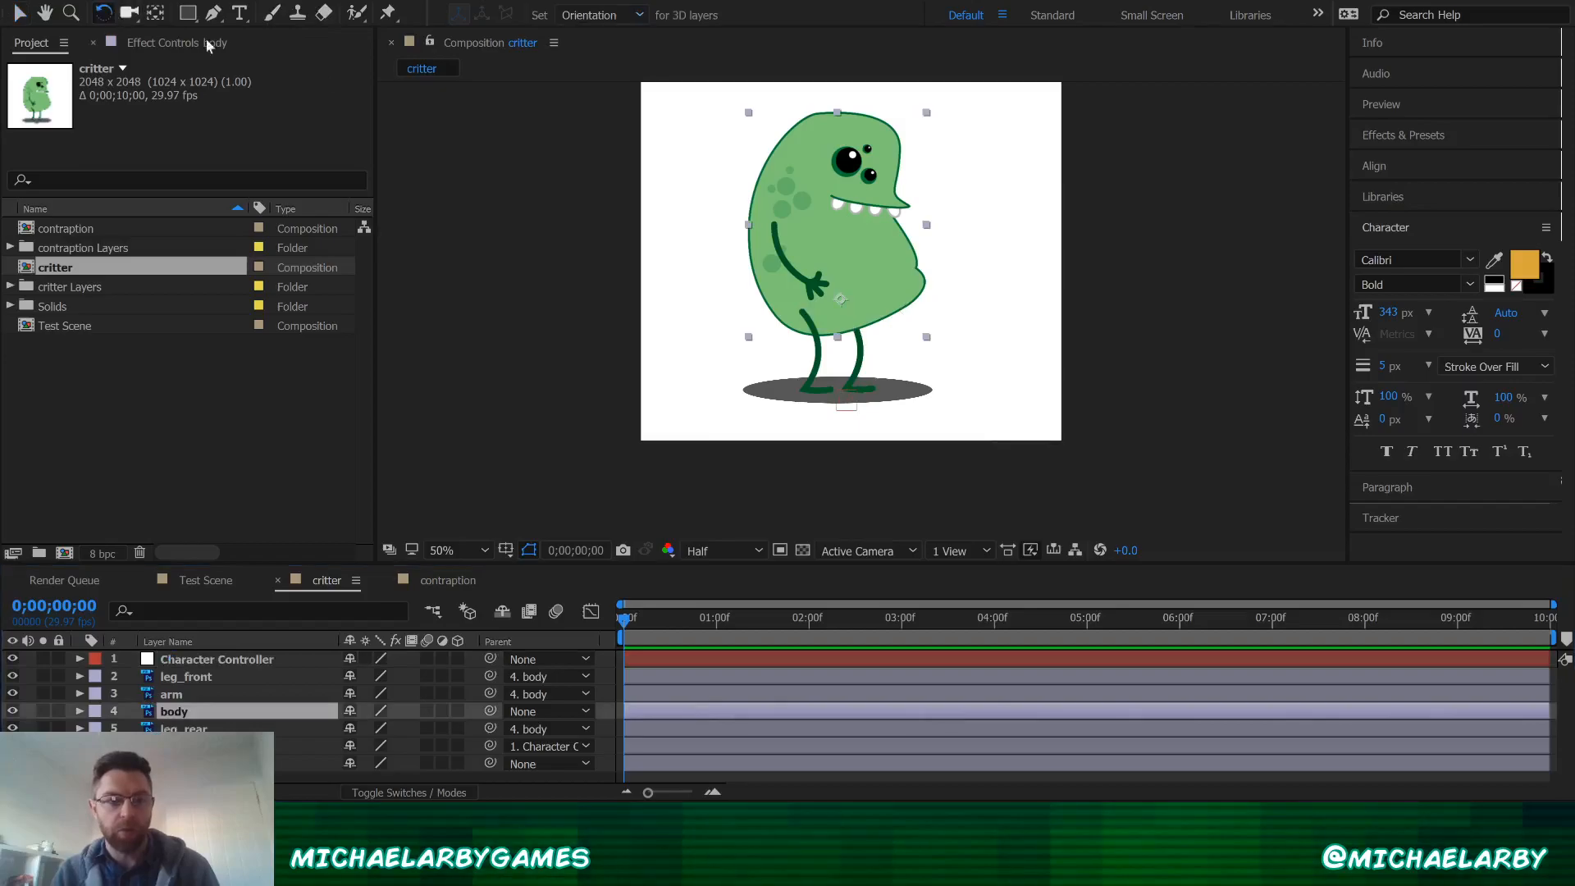
pyautogui.moveTo(765, 334); pyautogui.dragTo(826, 378)
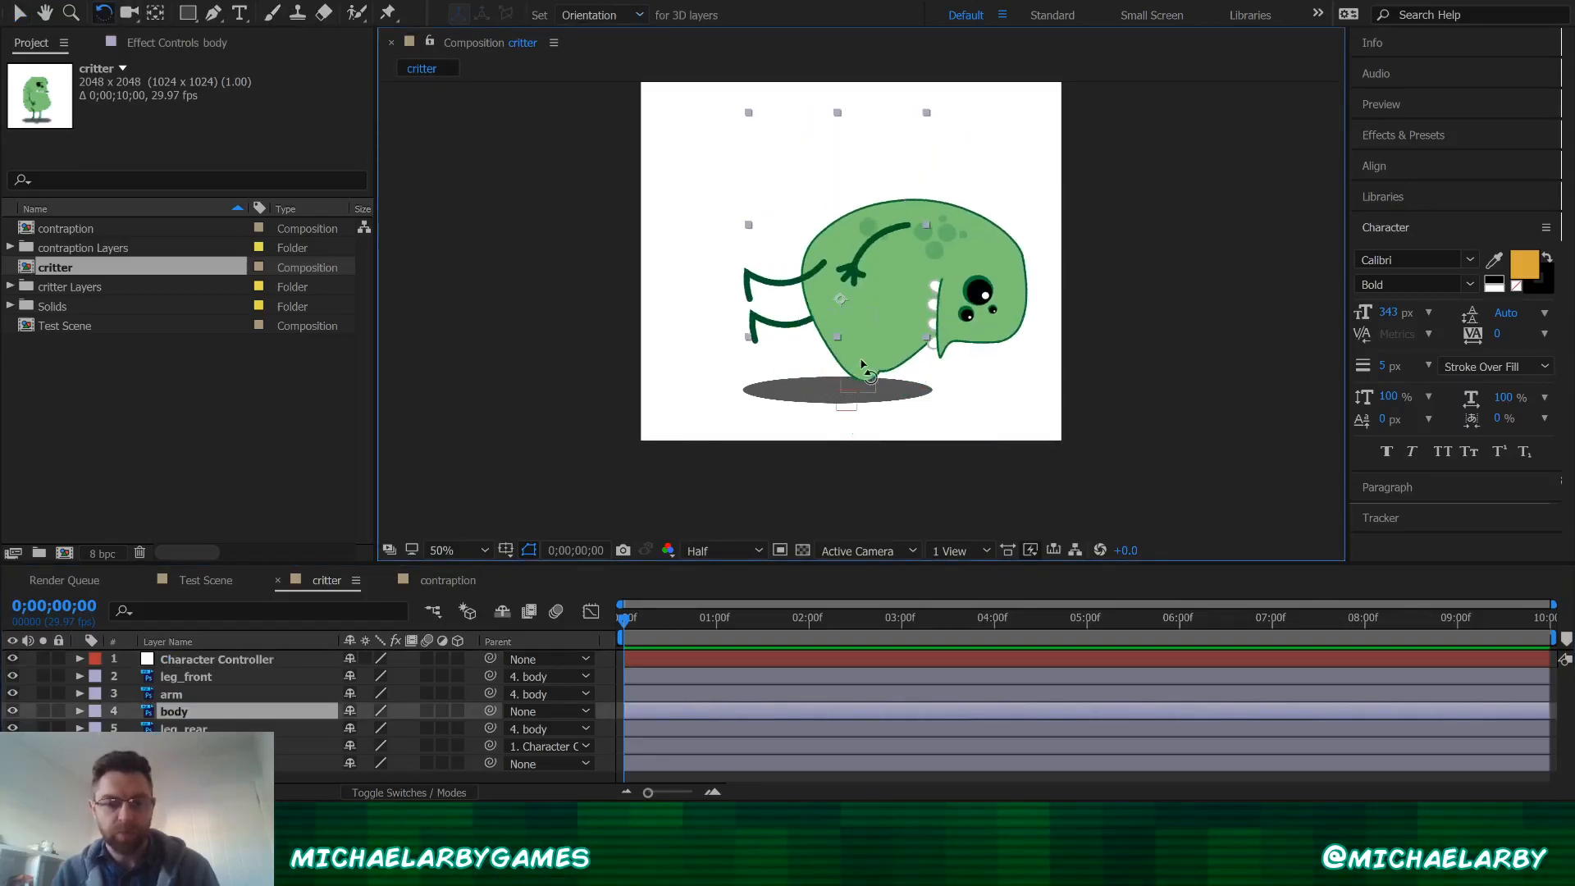
pyautogui.hotkey('ctrl', 'z')
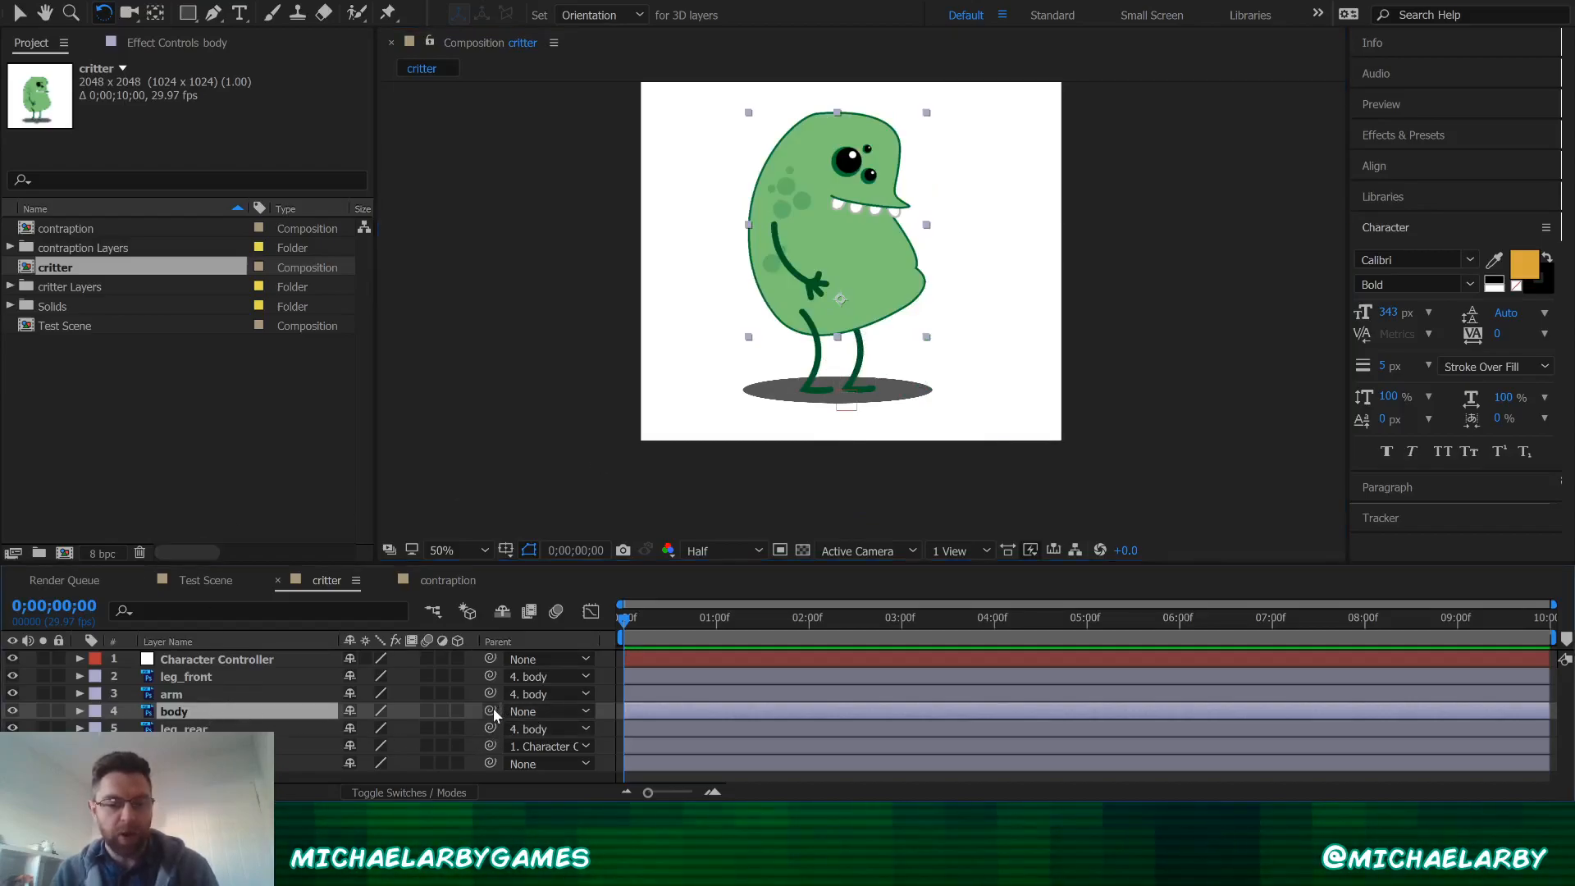
# - Parent the body layer to the Character Controller null and return to the Selection tool
pyautogui.moveTo(462, 717); pyautogui.dragTo(220, 667)
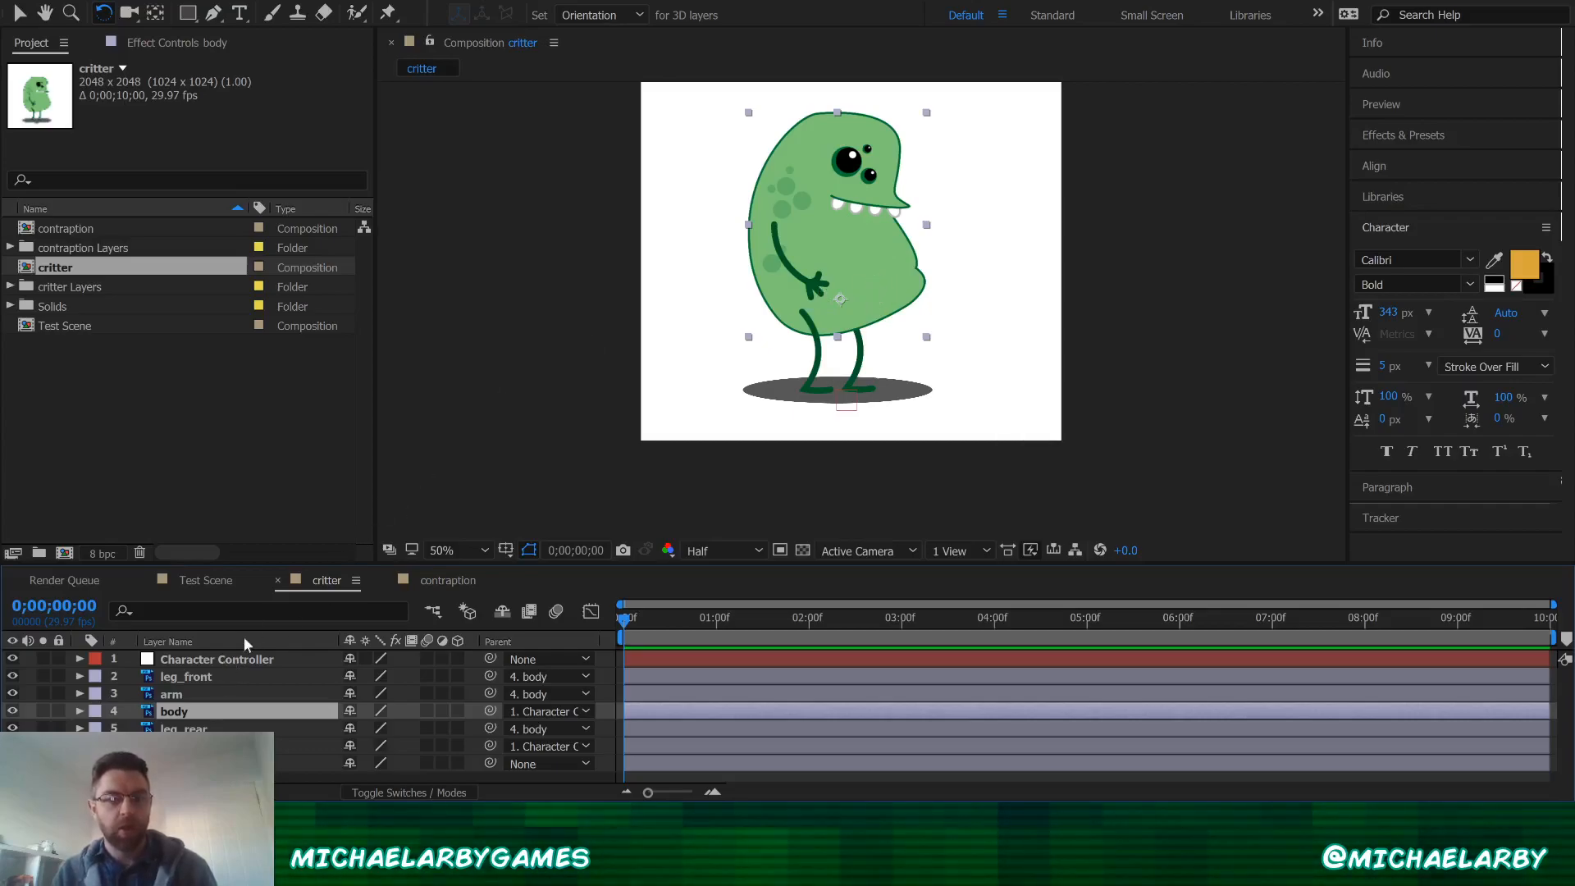
pyautogui.click(19, 13)
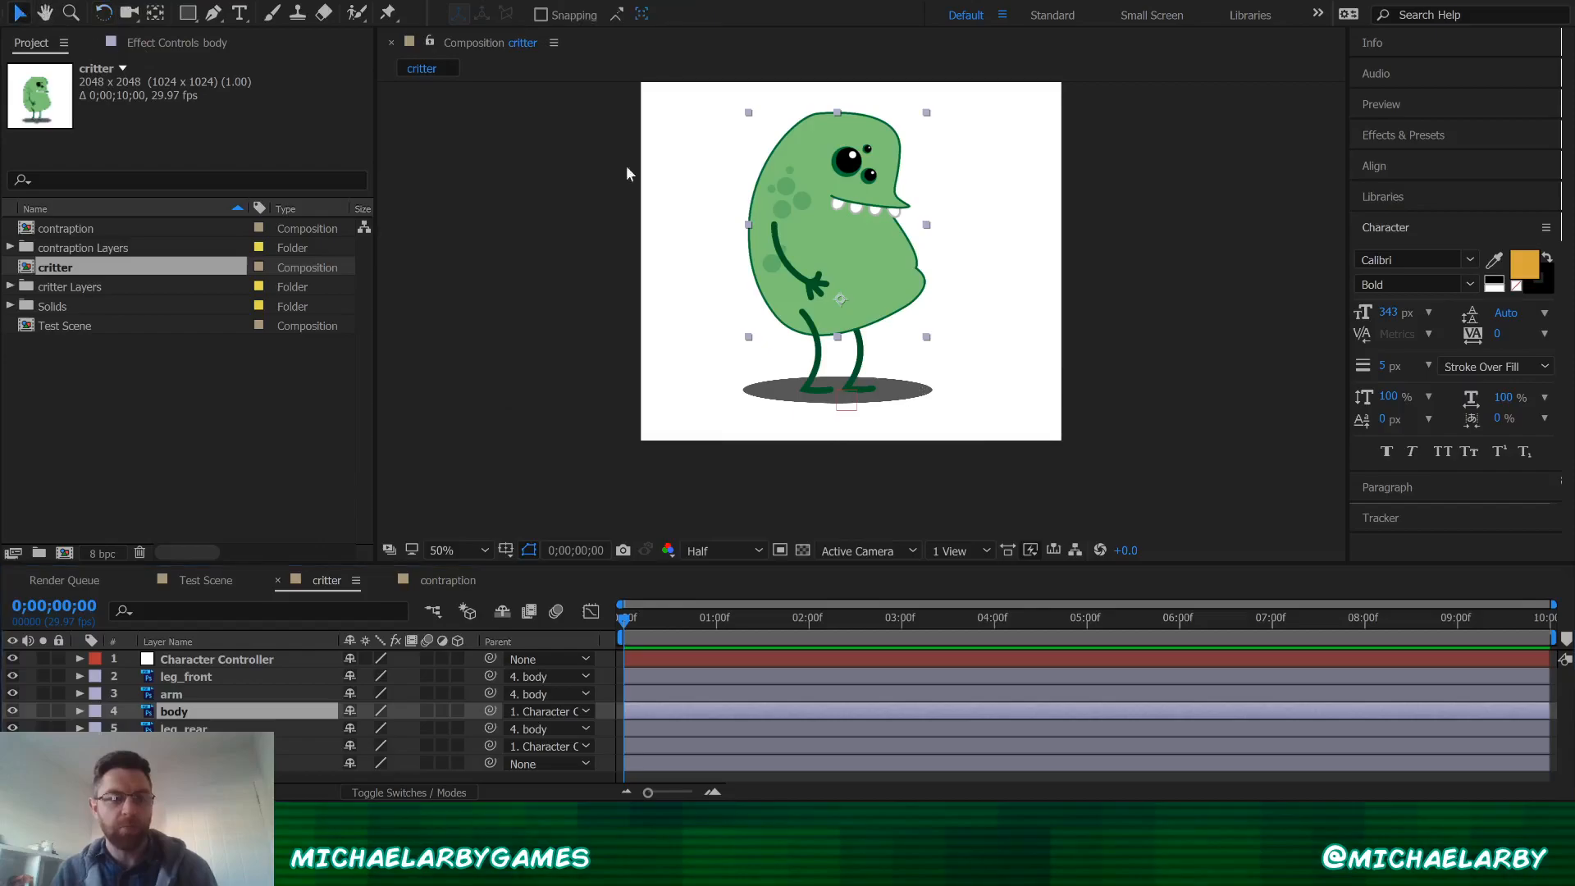
# - Test-move the body upward on its own and the Character Controller null with everything attached, and undo both moves
pyautogui.moveTo(868, 243); pyautogui.dragTo(872, 229)
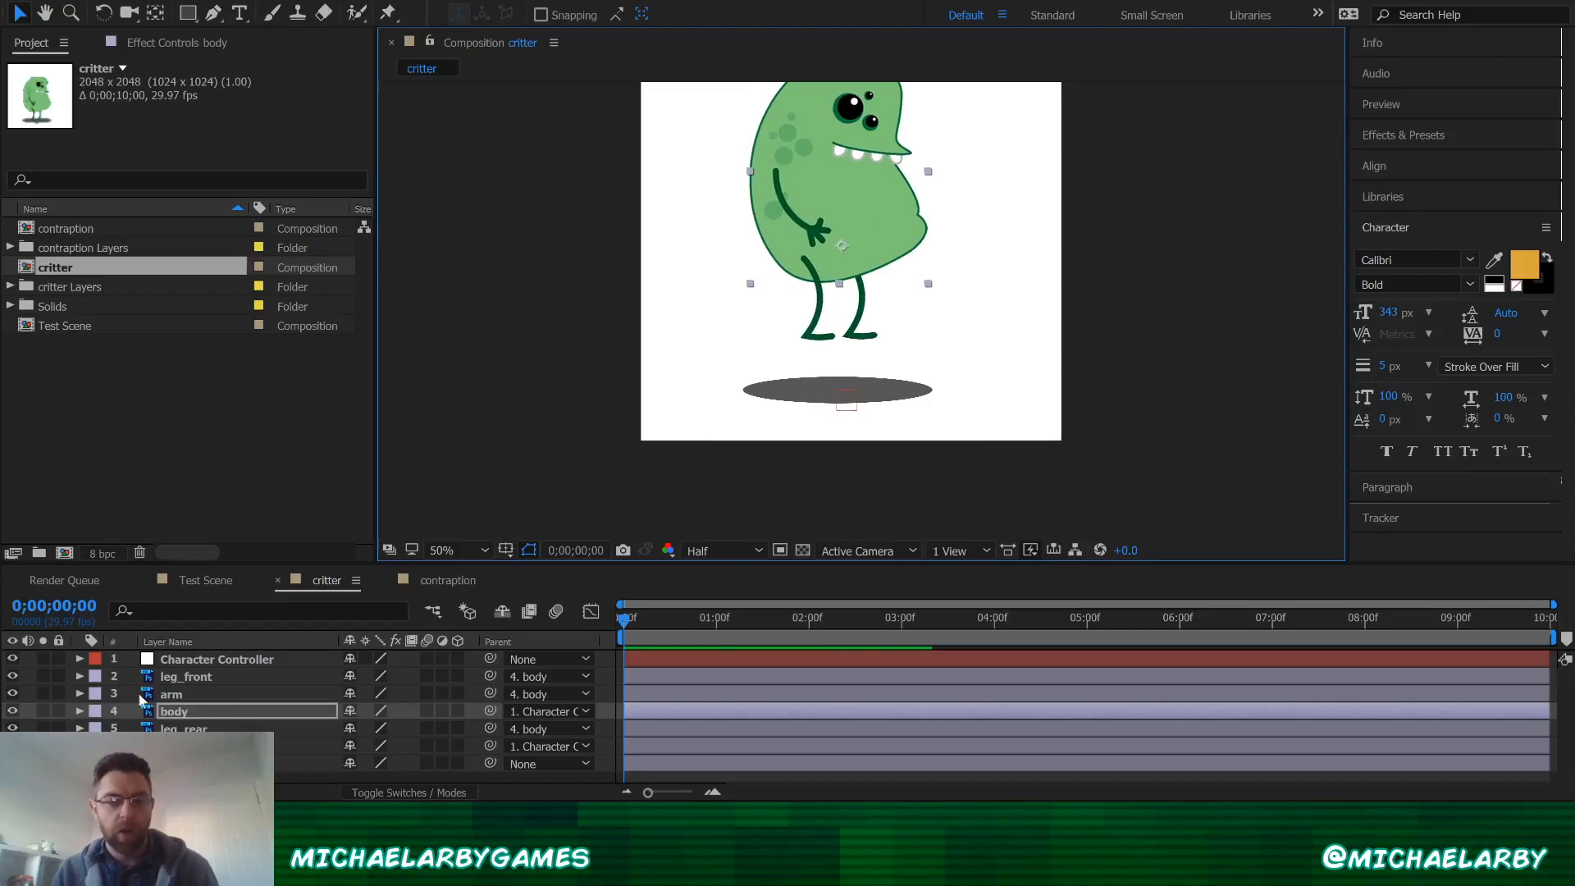
pyautogui.click(204, 671)
pyautogui.click(210, 662)
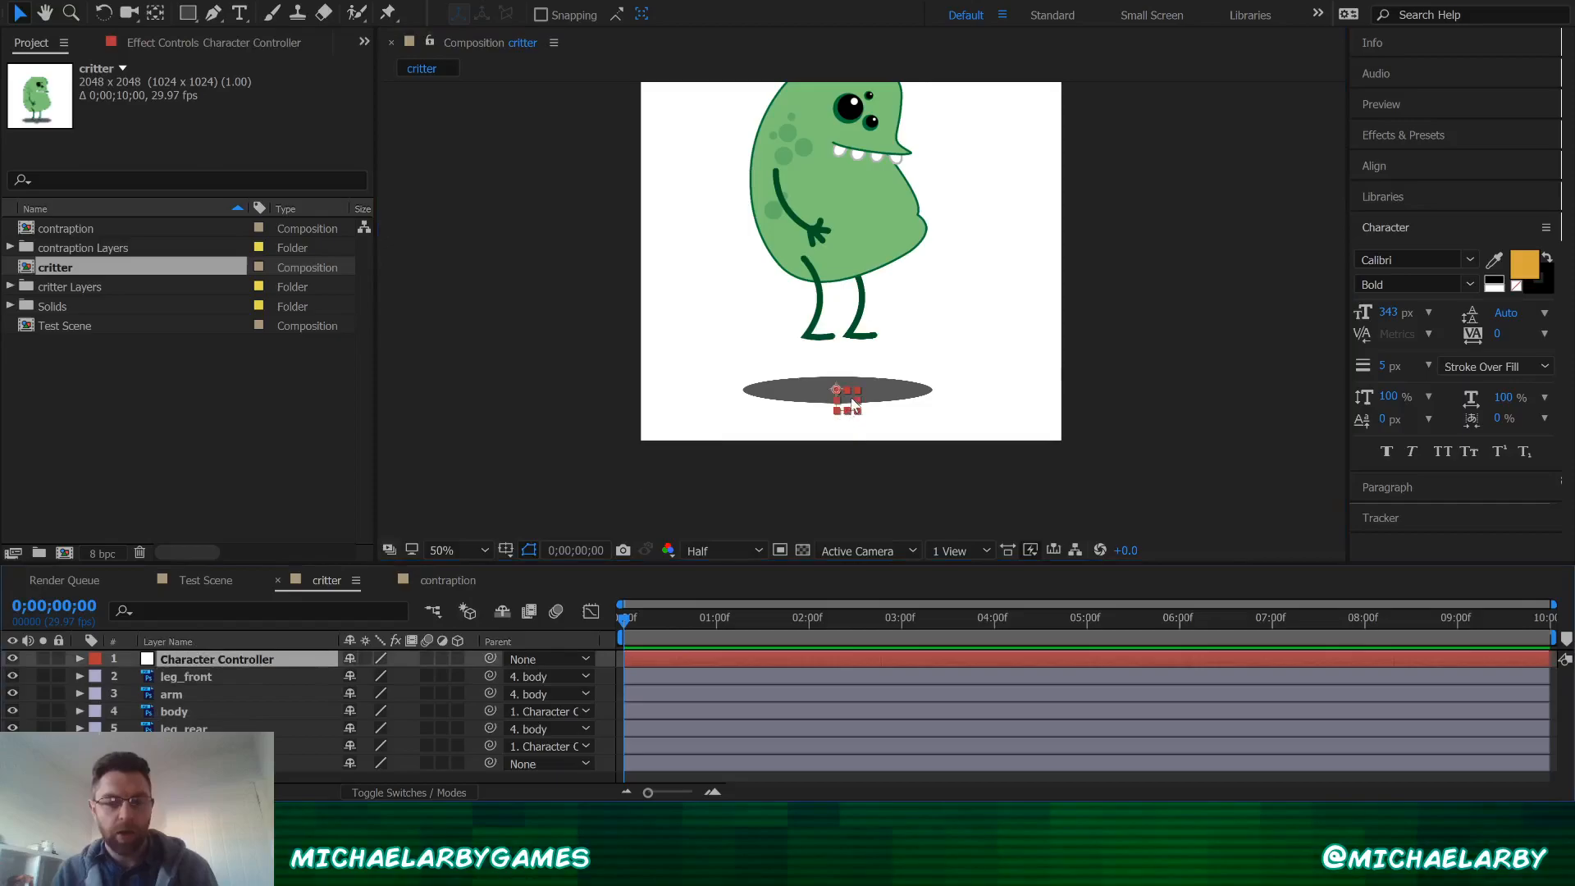
pyautogui.moveTo(863, 400)
pyautogui.mouseDown()
pyautogui.moveTo(957, 386)
pyautogui.moveTo(900, 406)
pyautogui.moveTo(857, 390)
pyautogui.moveTo(802, 406)
pyautogui.moveTo(915, 396)
pyautogui.moveTo(907, 423)
pyautogui.moveTo(808, 385)
pyautogui.moveTo(853, 396)
pyautogui.mouseUp()
pyautogui.hotkey('ctrl', 'z')
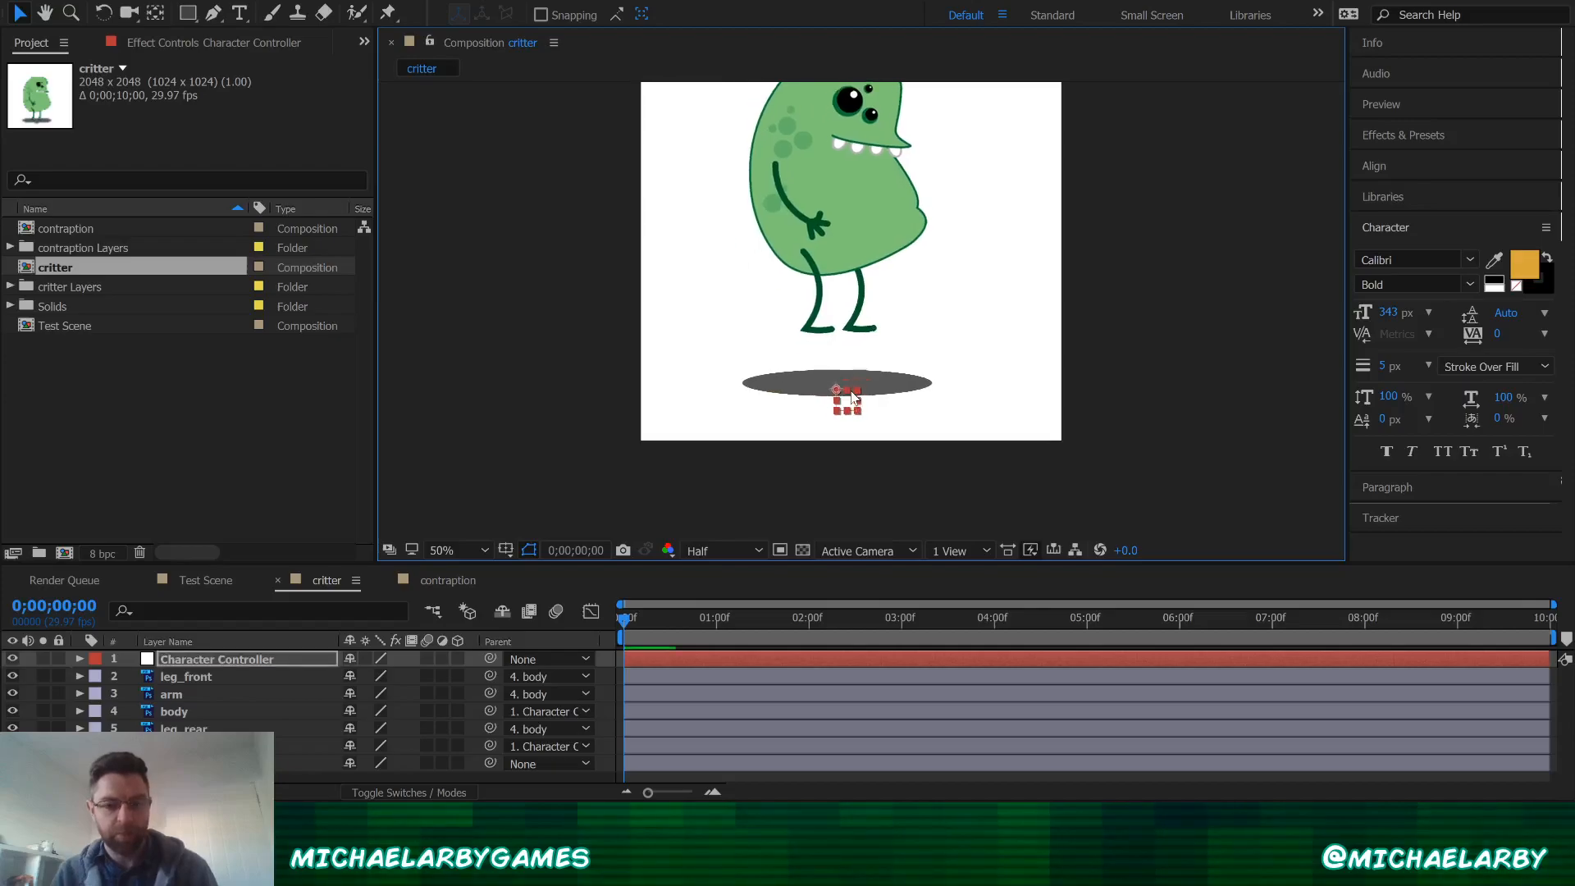
pyautogui.hotkey('ctrl', 'z')
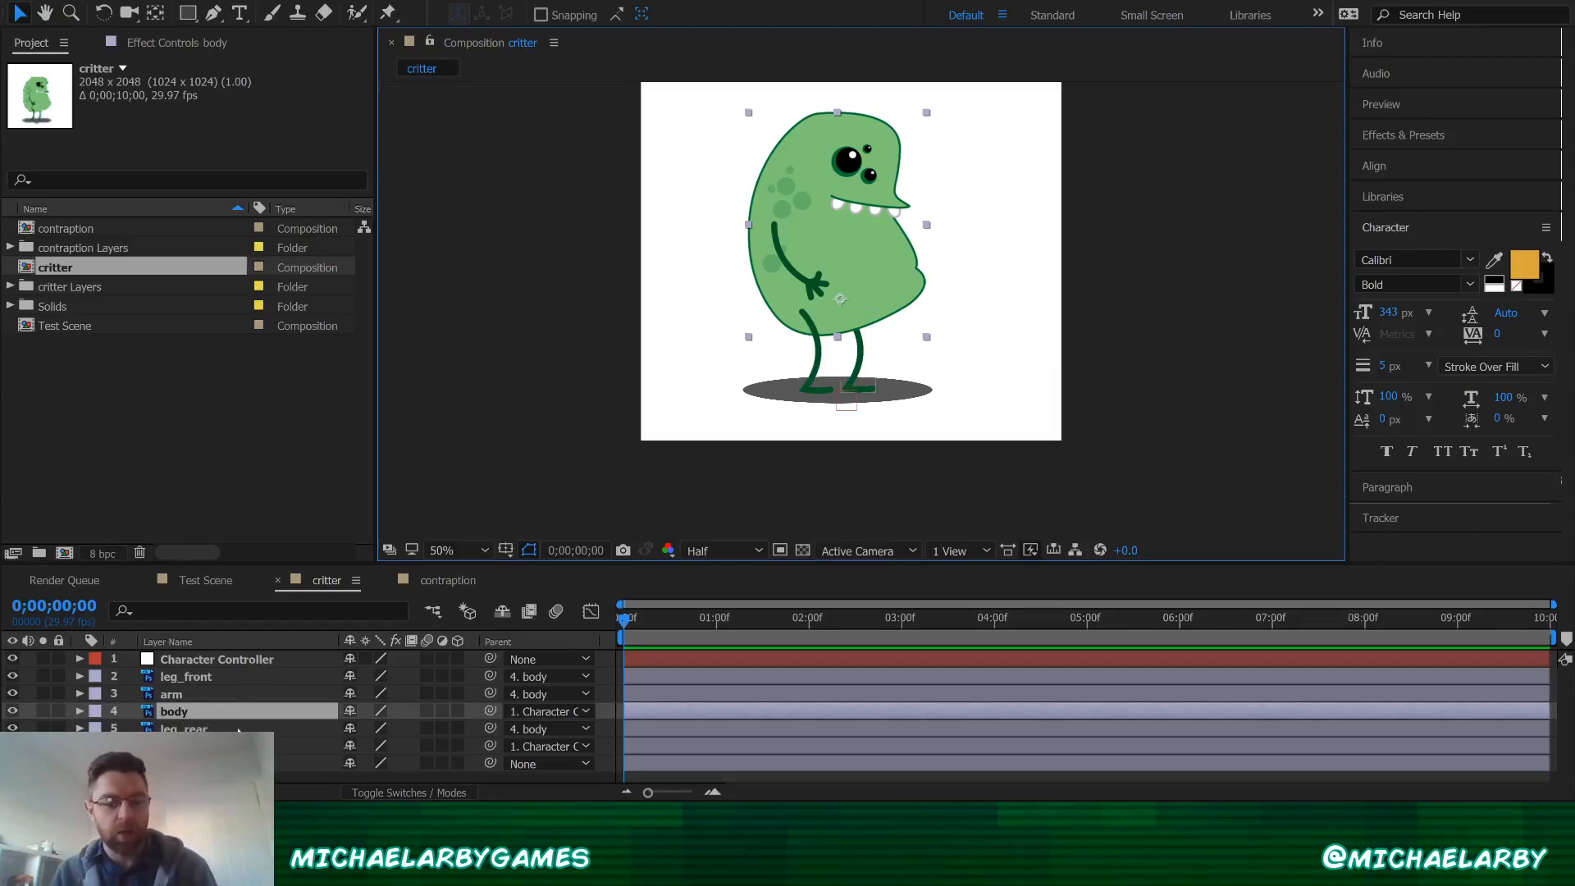
# - Parent the leg_rear and leg_front layers to the Character Controller null instead of the body
pyautogui.click(238, 728)
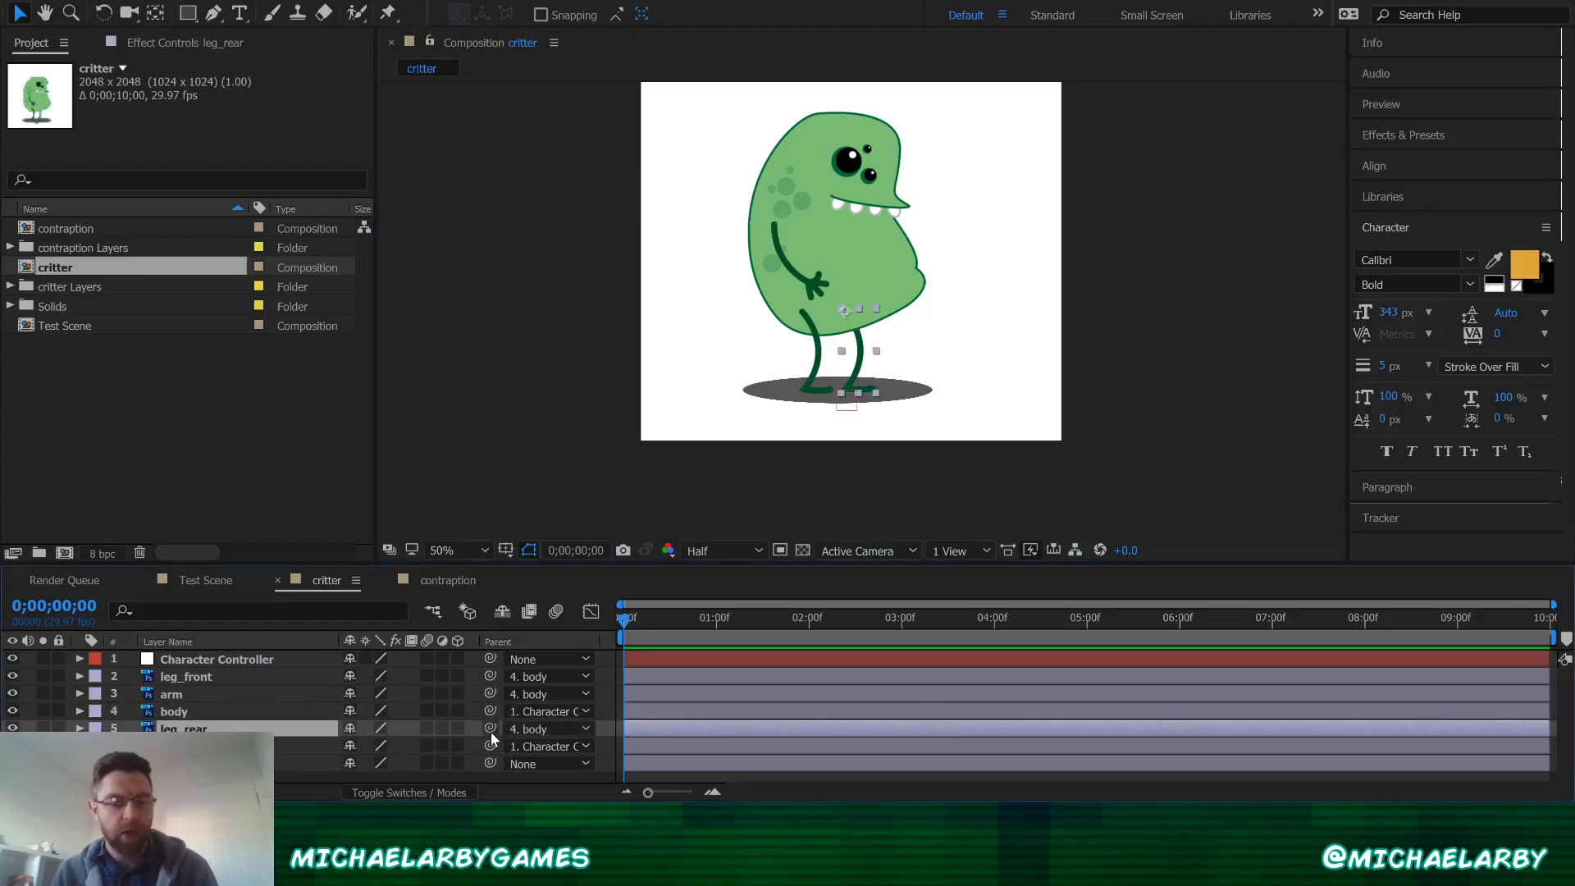
pyautogui.moveTo(491, 732); pyautogui.dragTo(220, 660)
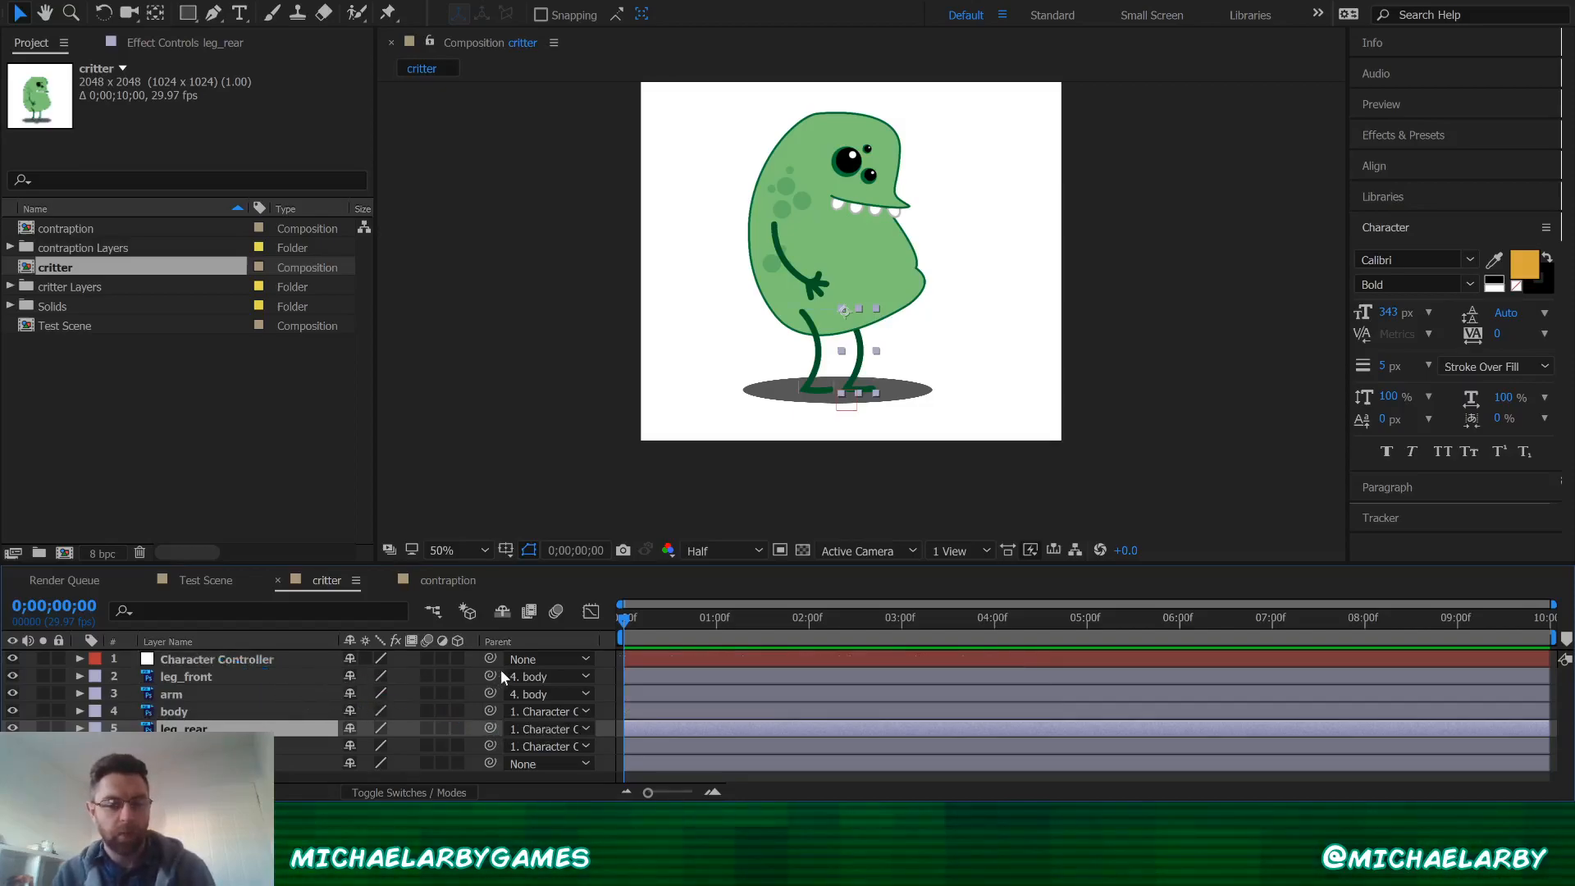
pyautogui.moveTo(490, 676); pyautogui.dragTo(234, 663)
# - Test-rotate the body independently of the legs, and undo the rotation
pyautogui.click(873, 266)
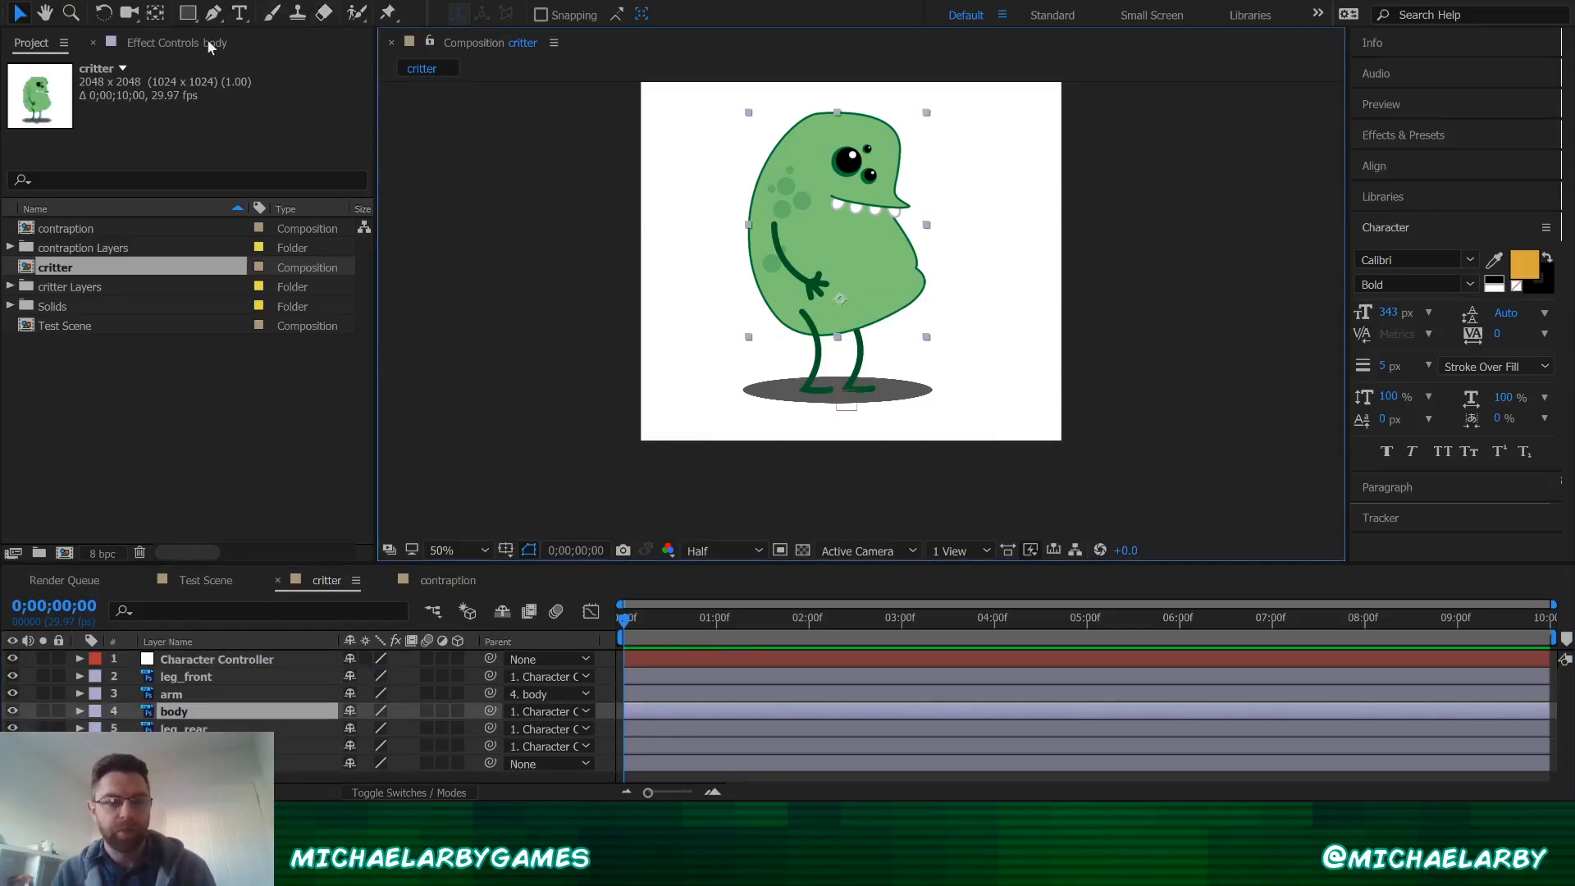
pyautogui.click(101, 15)
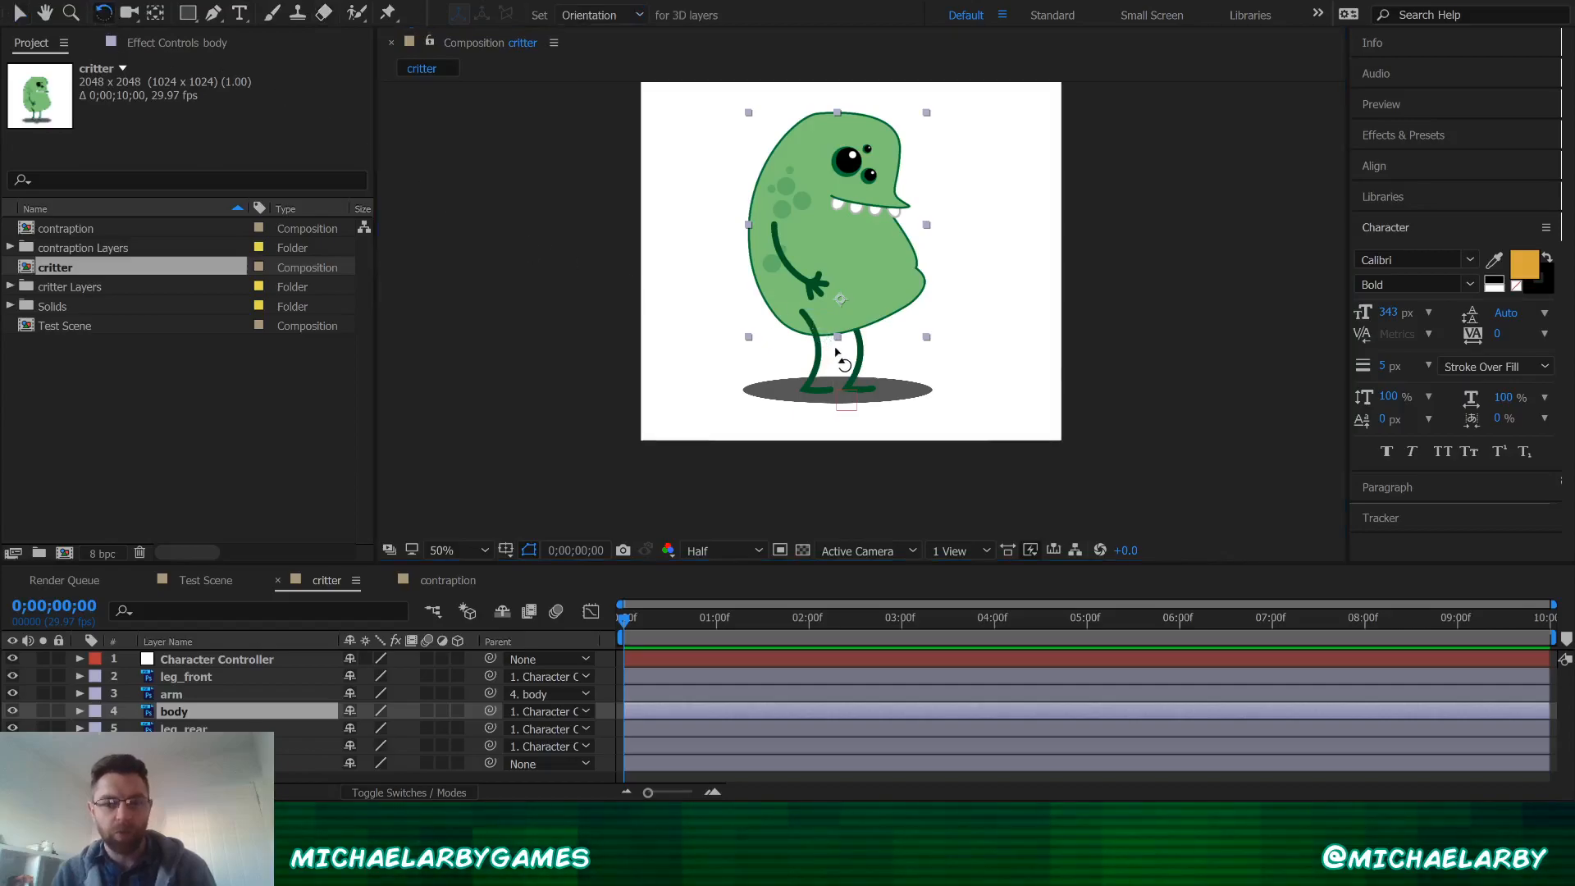
pyautogui.moveTo(862, 320); pyautogui.dragTo(886, 344)
pyautogui.hotkey('ctrl', 'z')
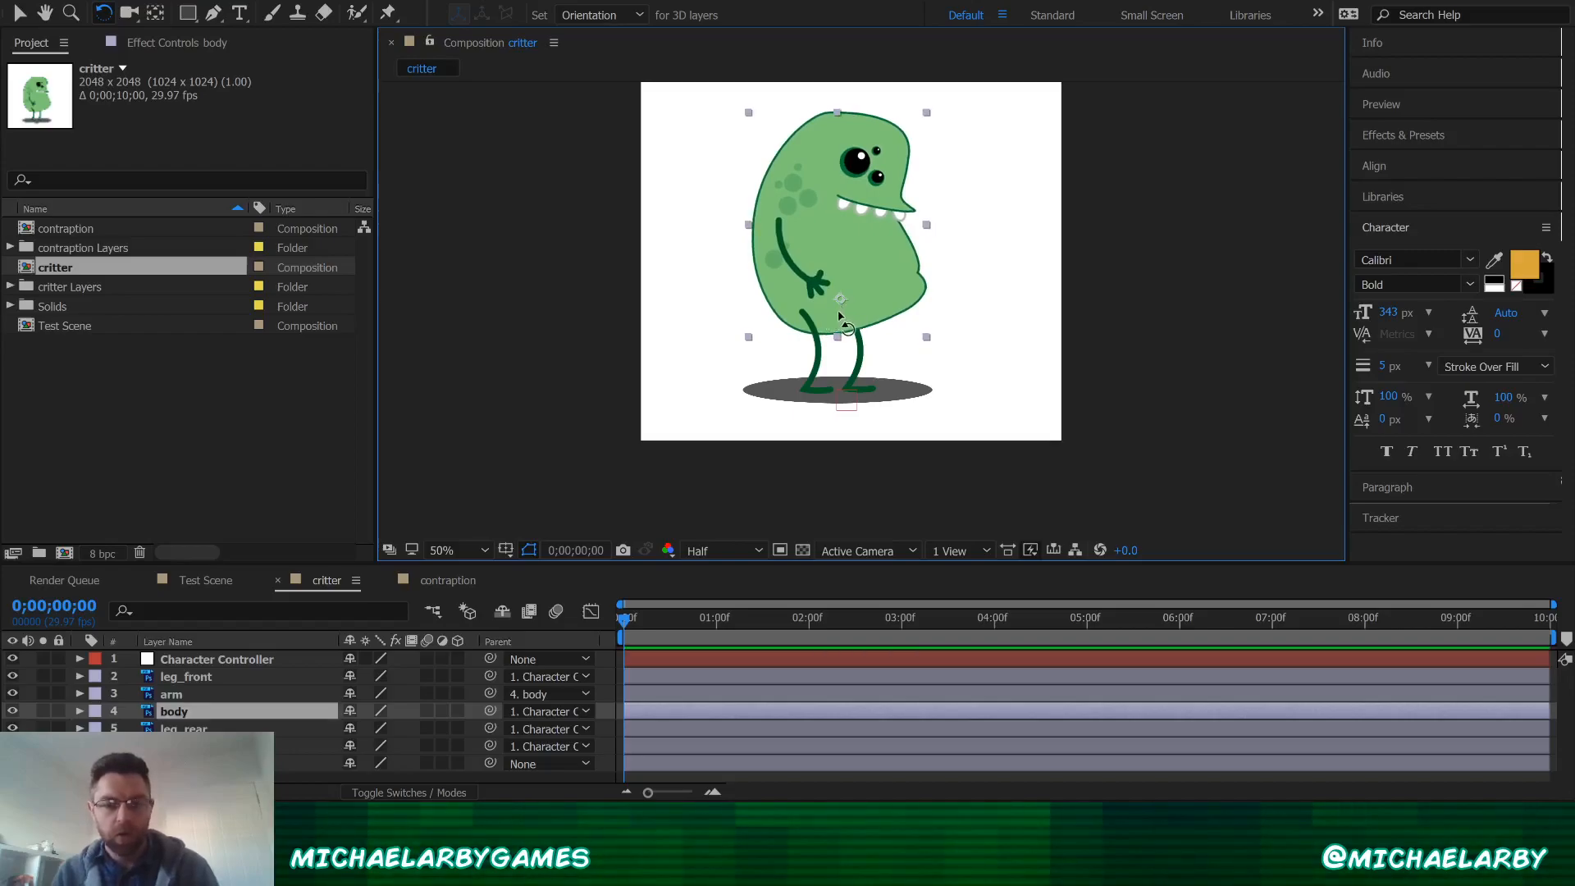
# - Move the body's anchor point to the top of the front leg and tilt the body slightly forward around it
pyautogui.click(156, 12)
pyautogui.moveTo(839, 297)
pyautogui.mouseDown()
pyautogui.moveTo(802, 307)
pyautogui.moveTo(820, 306)
pyautogui.mouseUp()
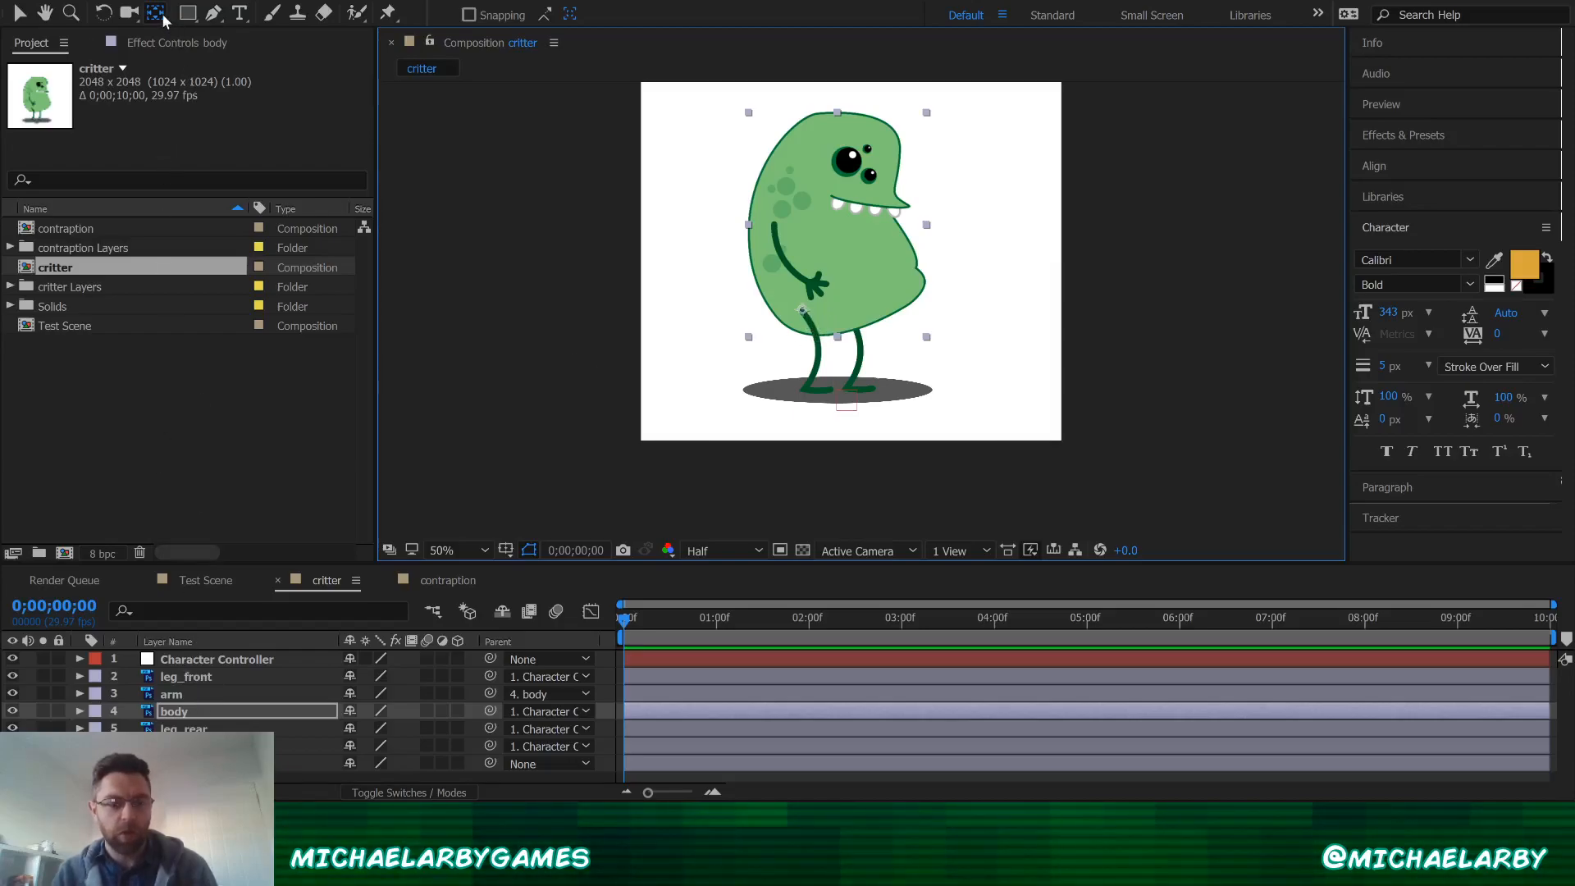
pyautogui.click(102, 12)
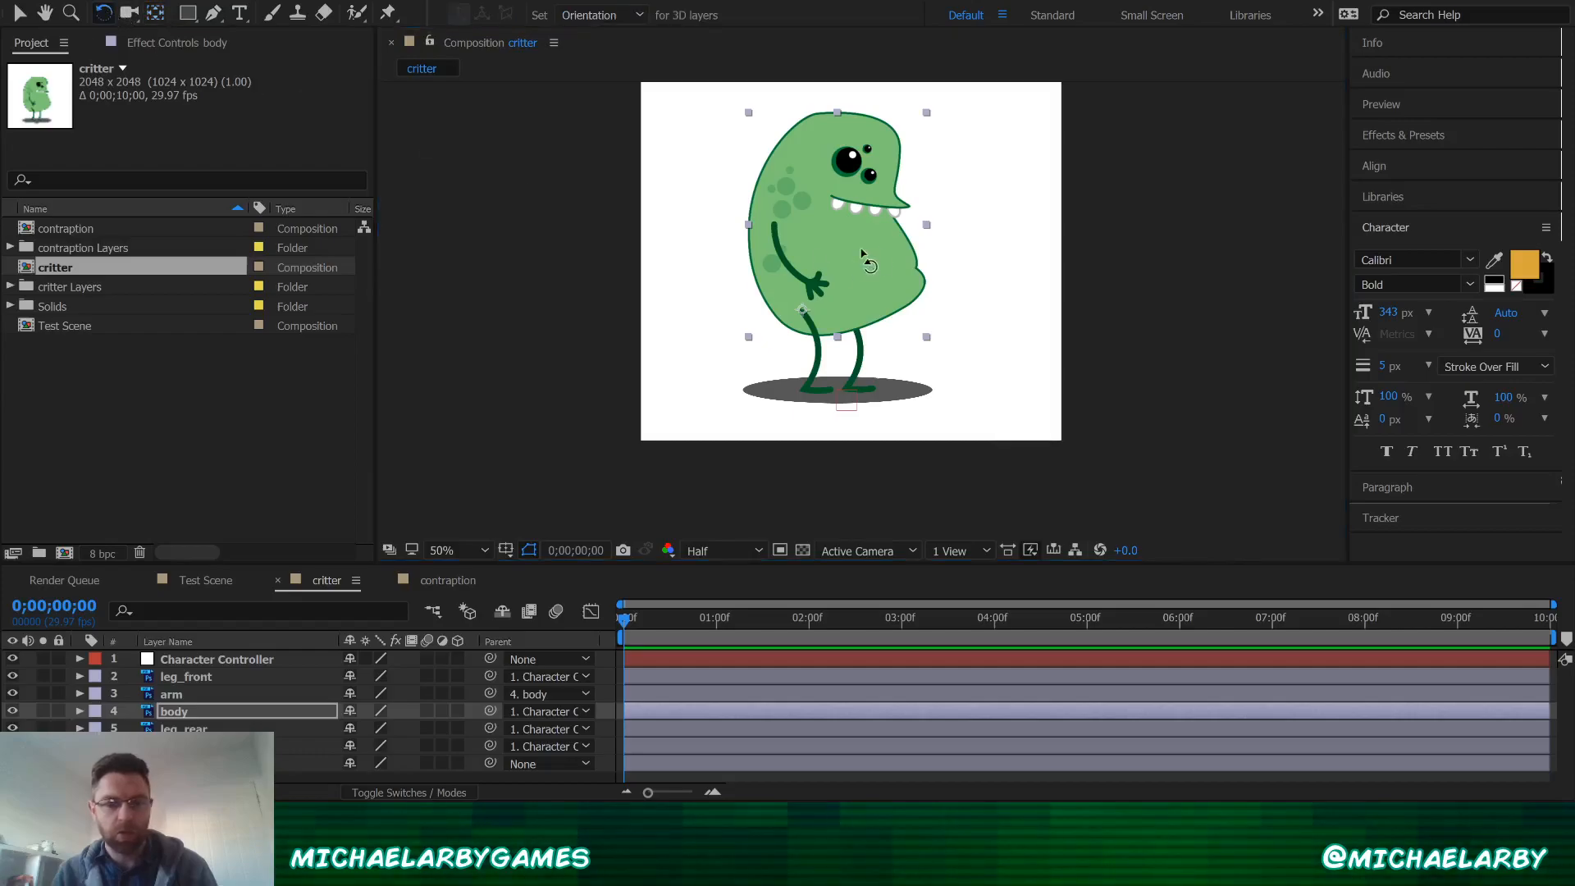
pyautogui.moveTo(892, 285); pyautogui.dragTo(871, 321)
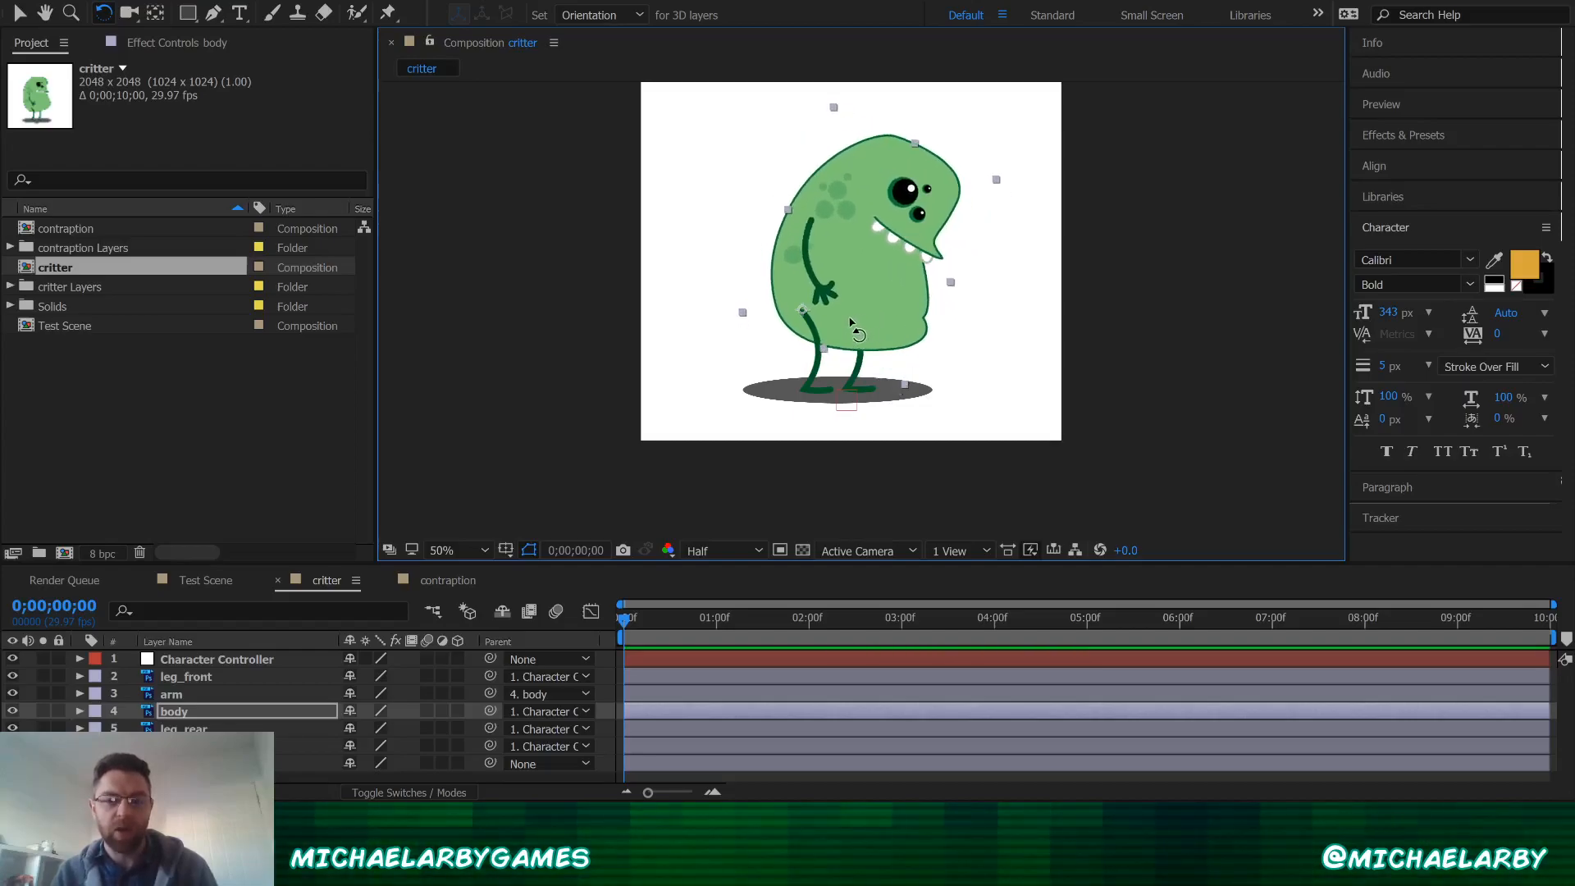
pyautogui.moveTo(882, 310); pyautogui.dragTo(888, 312)
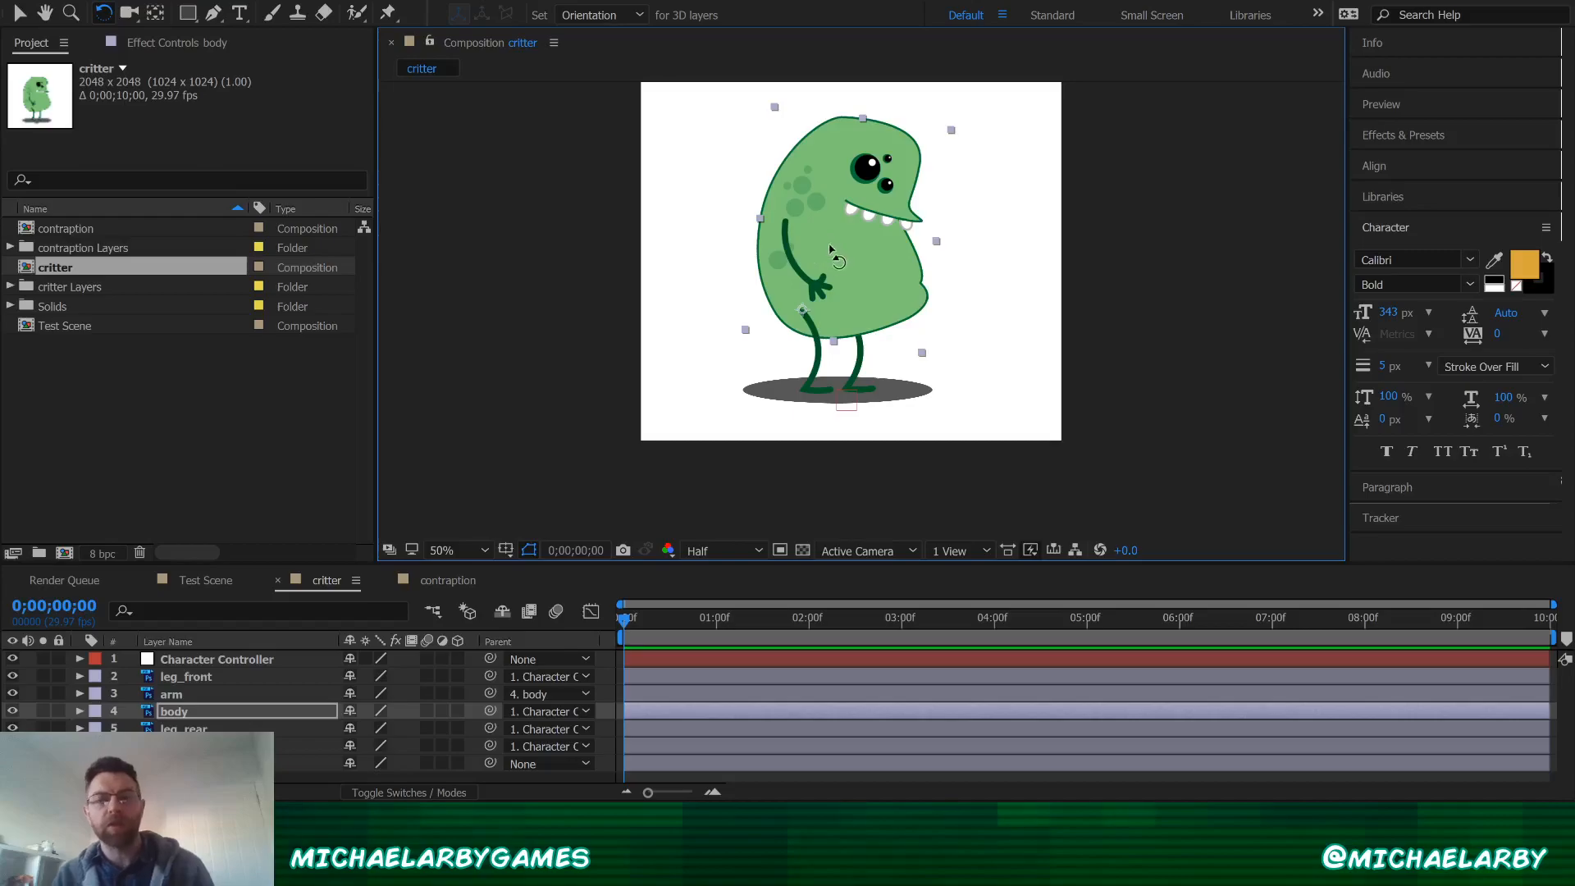
pyautogui.moveTo(883, 321); pyautogui.dragTo(870, 179)
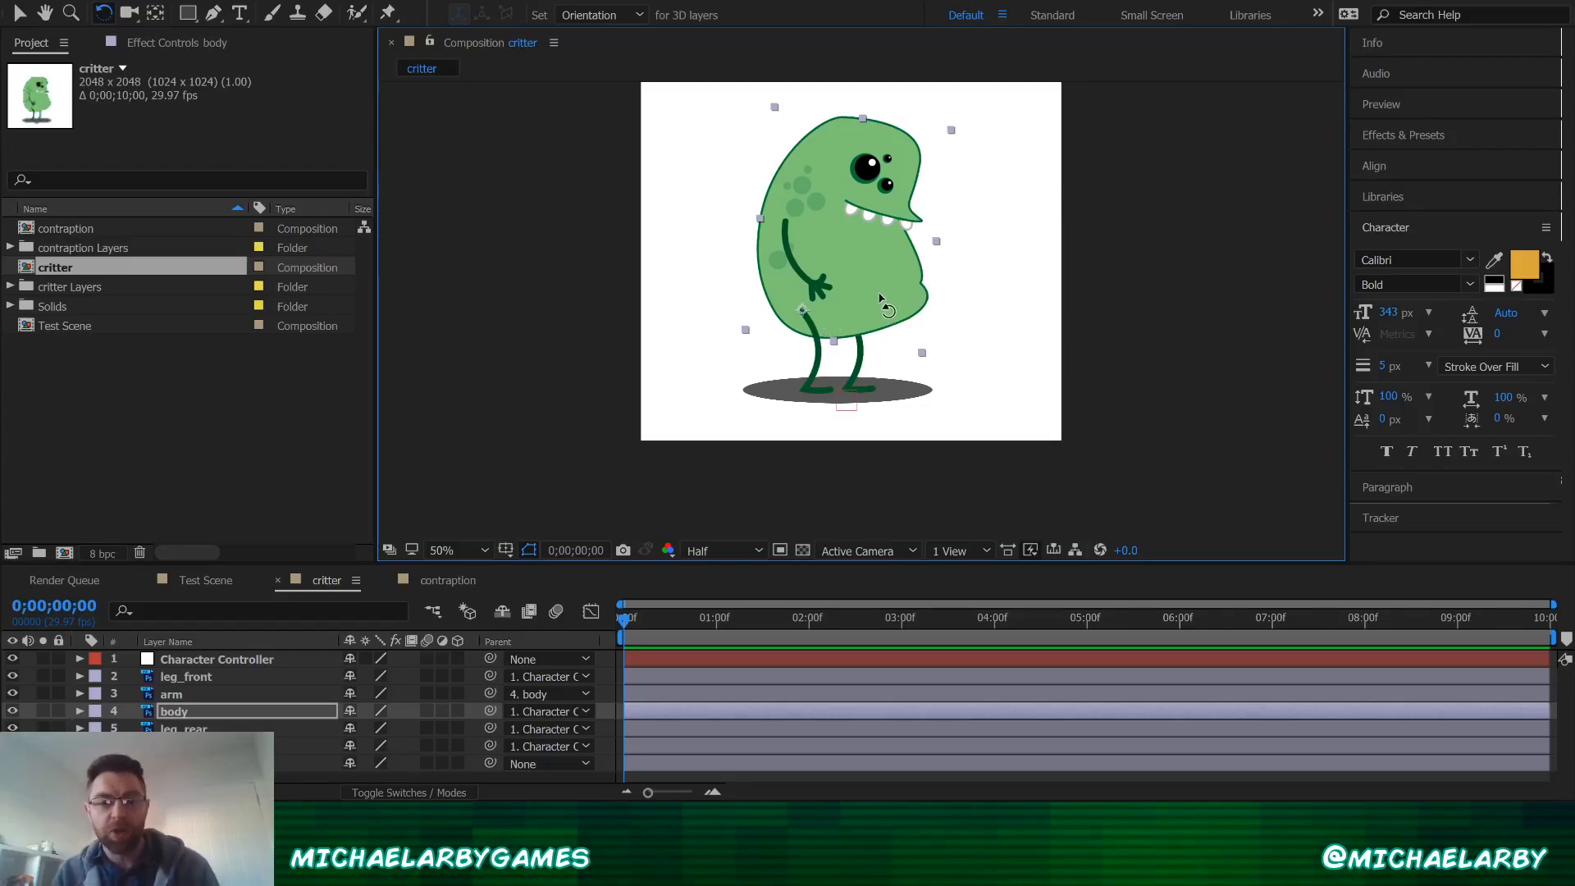
pyautogui.moveTo(886, 316)
pyautogui.mouseDown()
pyautogui.moveTo(874, 354)
pyautogui.moveTo(884, 299)
pyautogui.moveTo(889, 353)
pyautogui.moveTo(886, 307)
pyautogui.moveTo(892, 322)
pyautogui.moveTo(877, 295)
pyautogui.mouseUp()
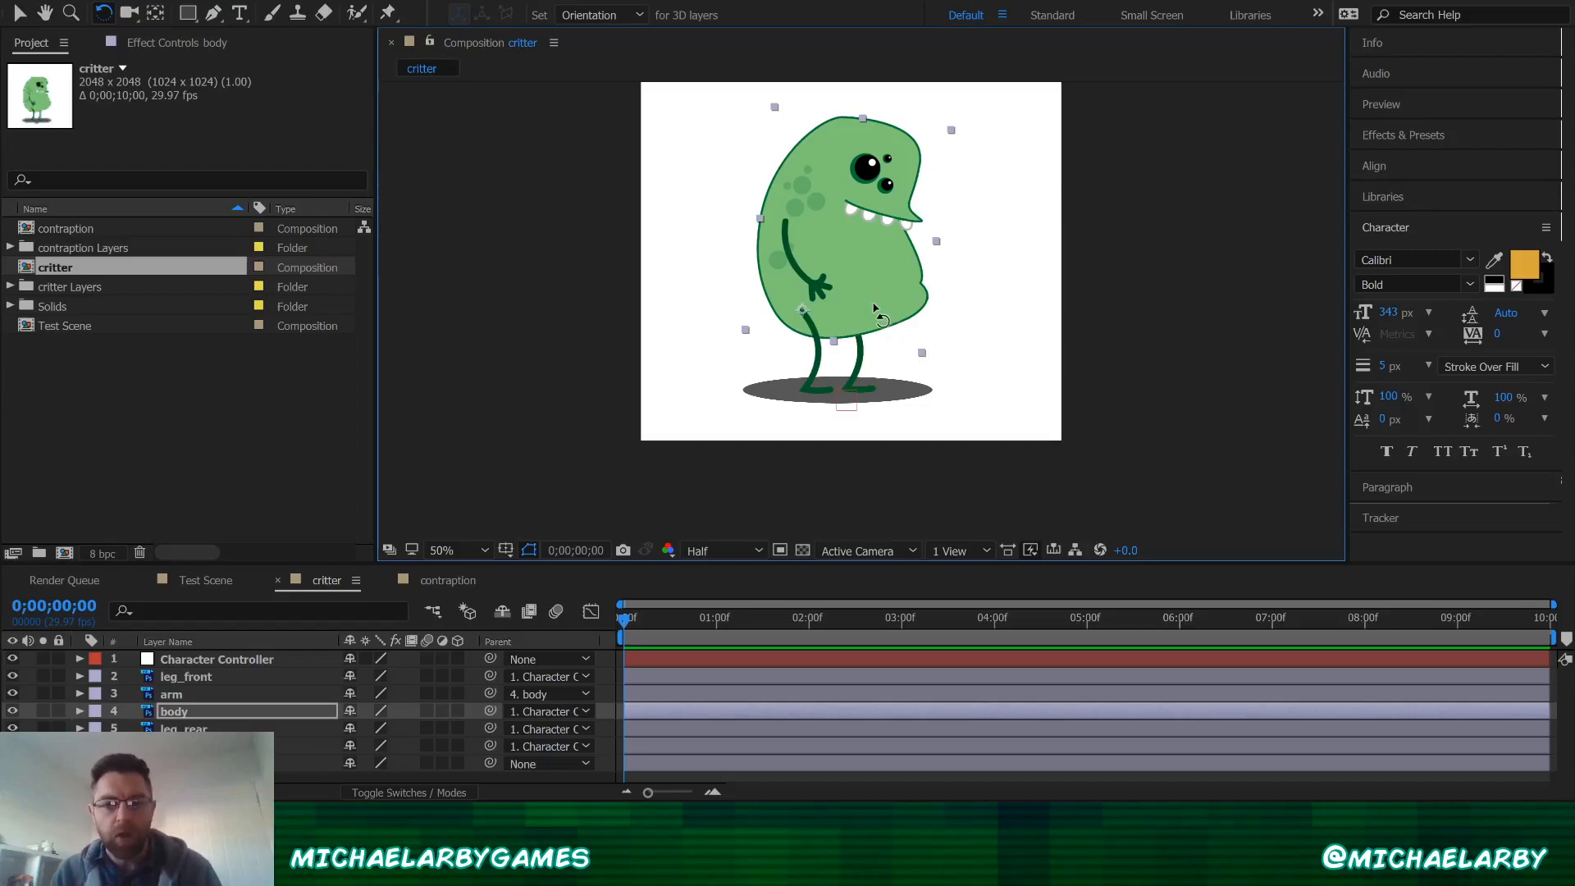
# - Examine the rig's hierarchy by selecting the arm, front leg, shadow, body and Character Controller layers in turn
pyautogui.click(176, 695)
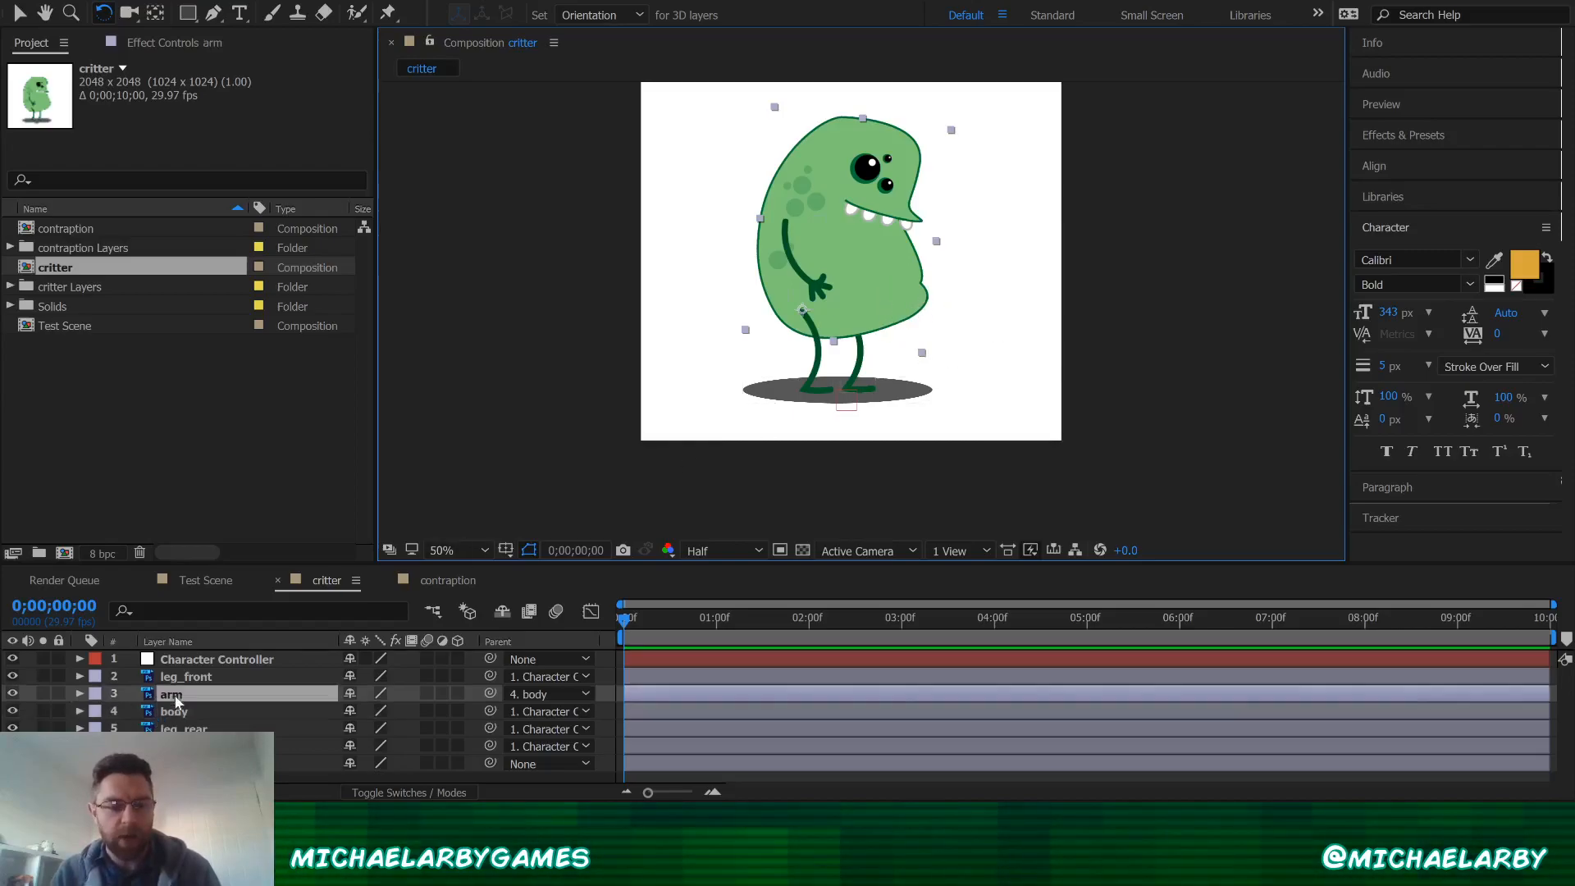
pyautogui.click(190, 680)
pyautogui.click(209, 660)
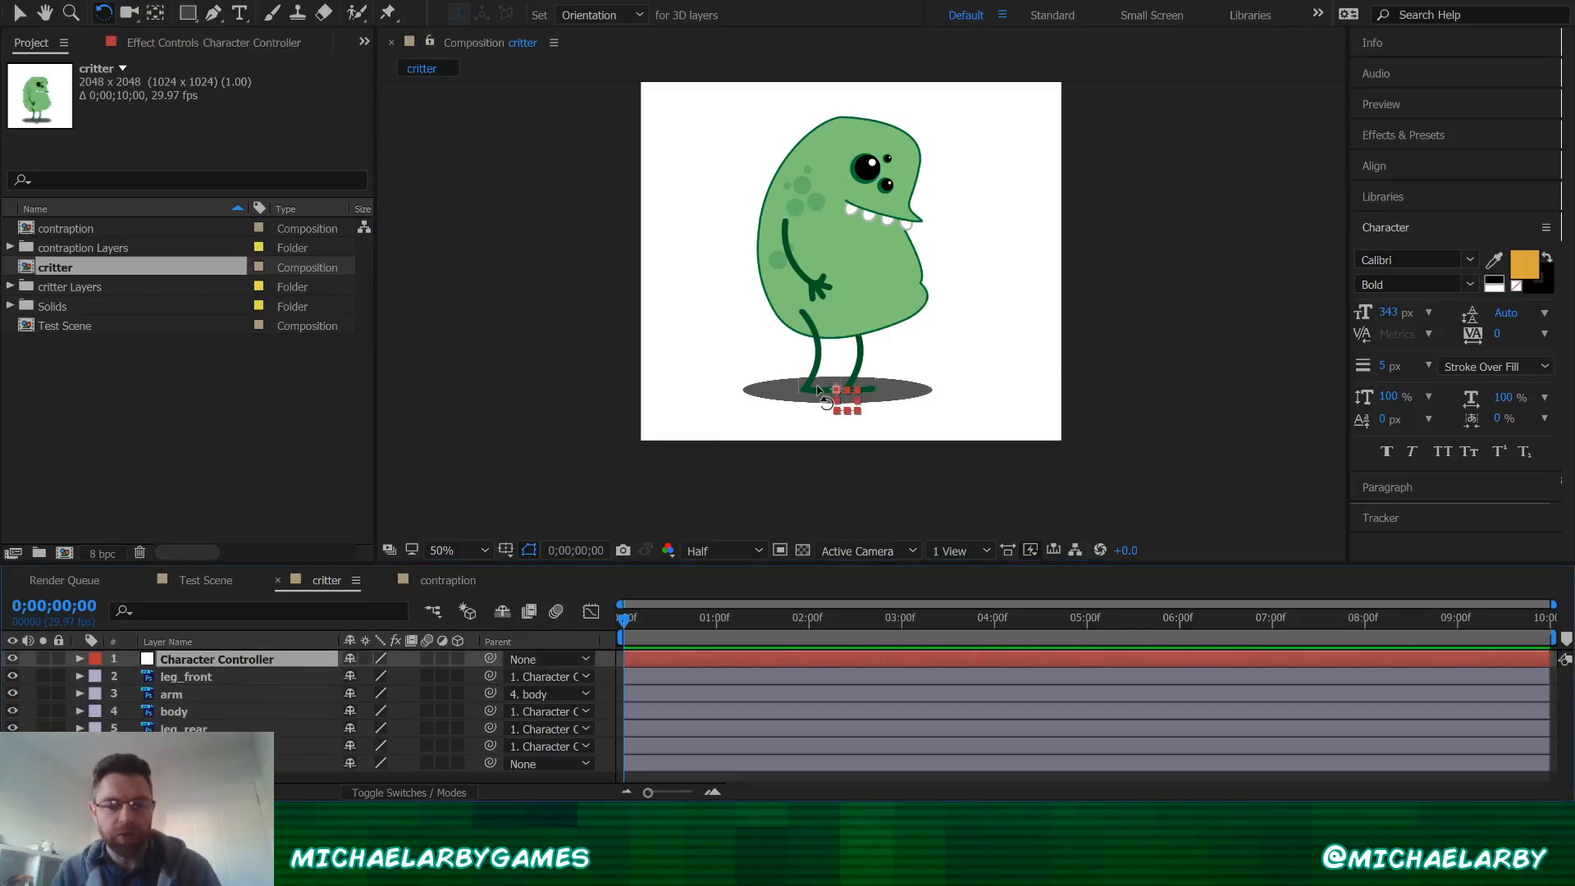
pyautogui.click(854, 396)
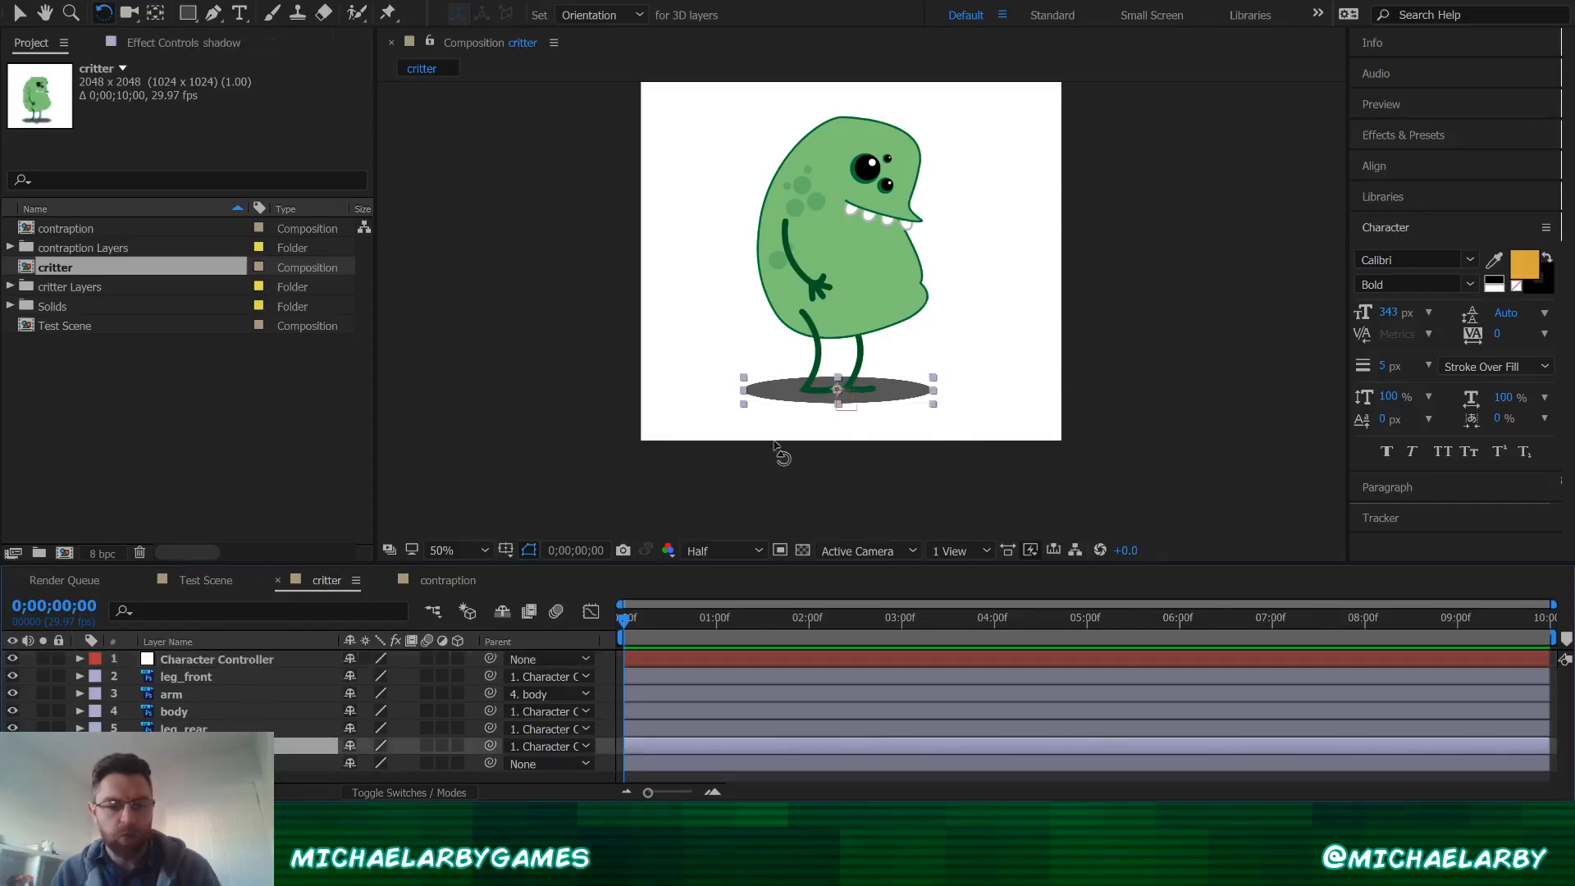
pyautogui.click(235, 659)
pyautogui.click(188, 712)
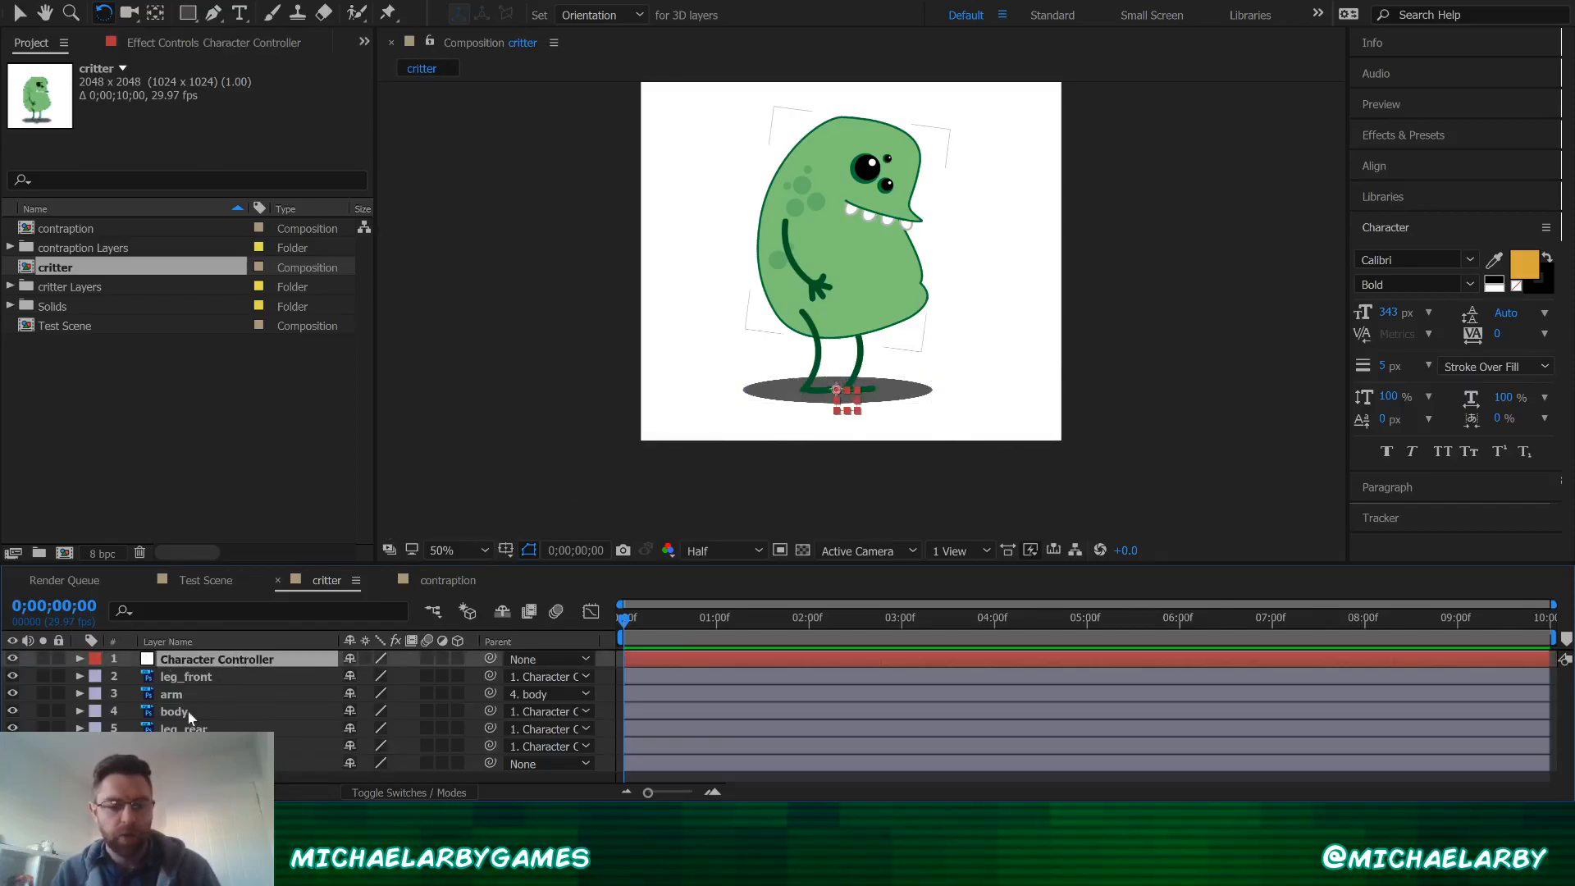
pyautogui.click(214, 658)
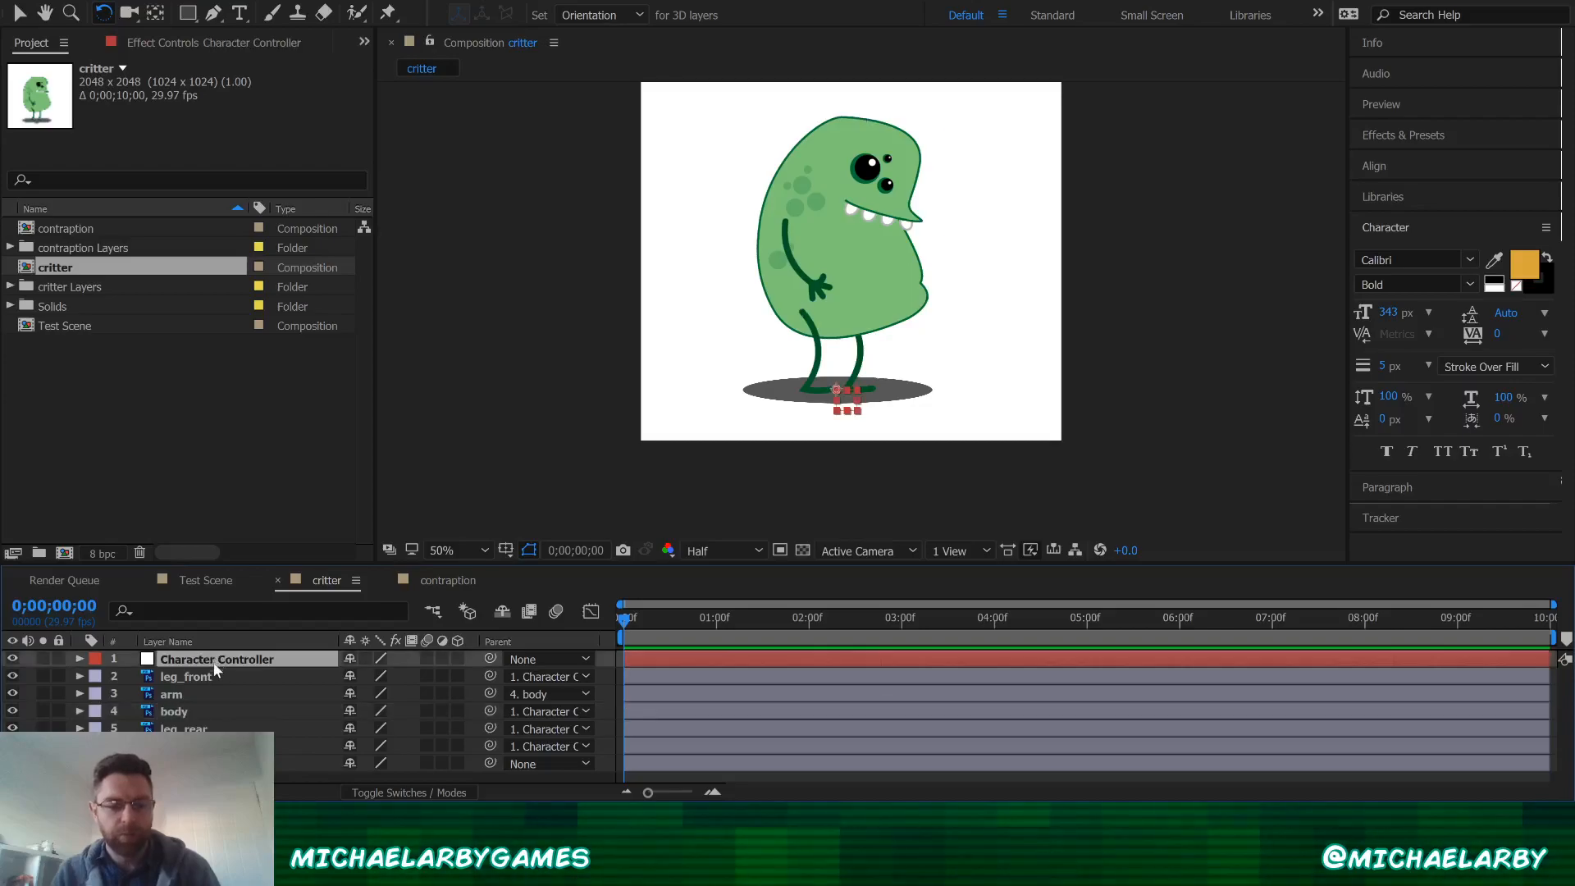
pyautogui.click(198, 693)
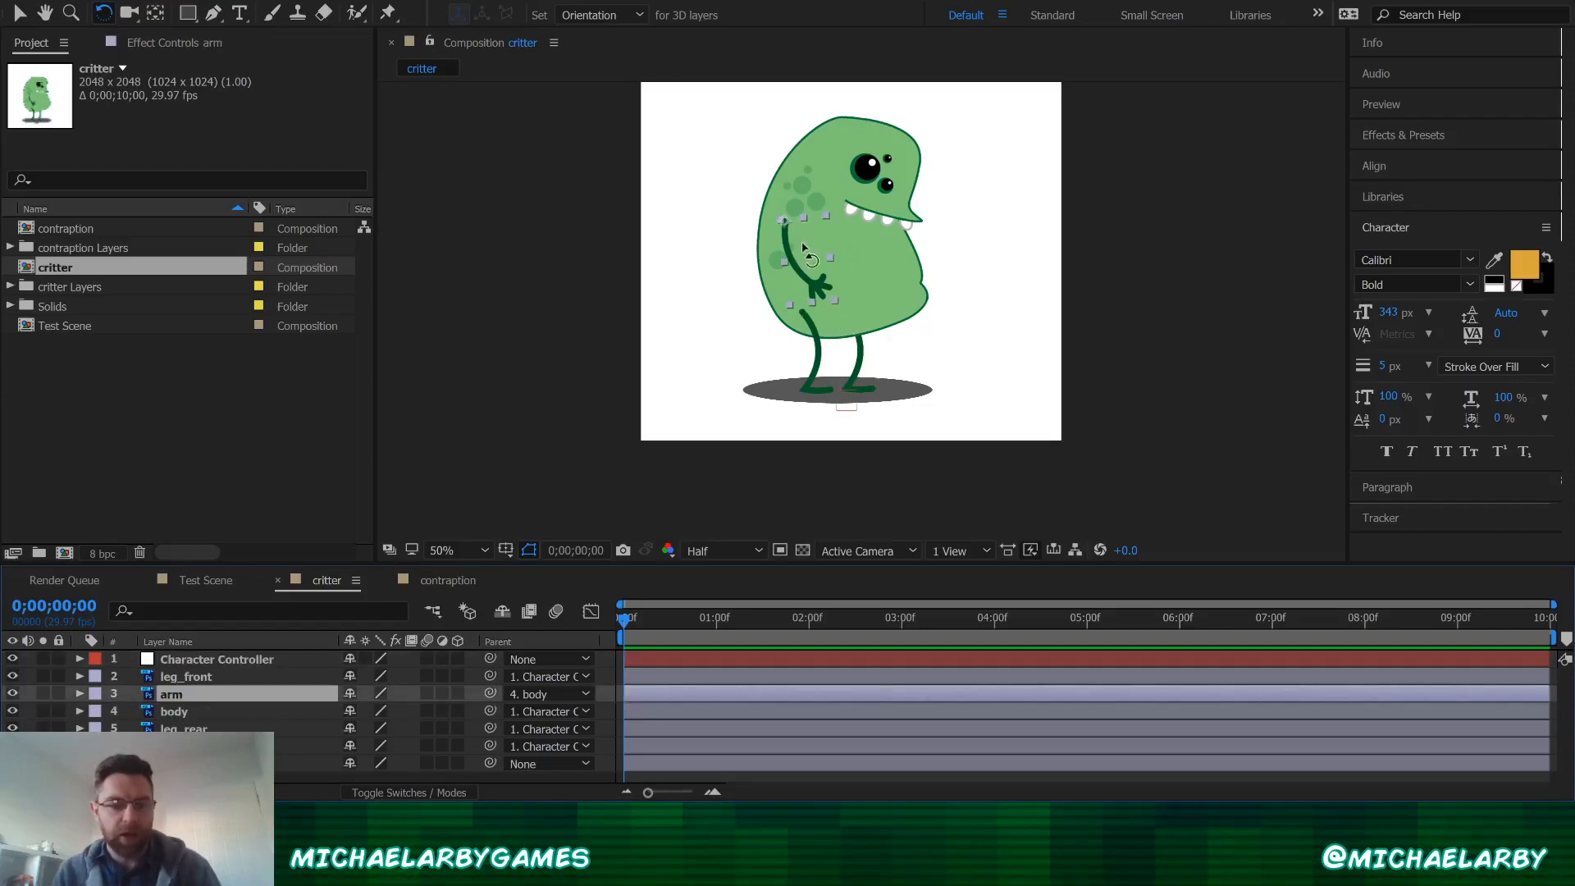
pyautogui.click(215, 678)
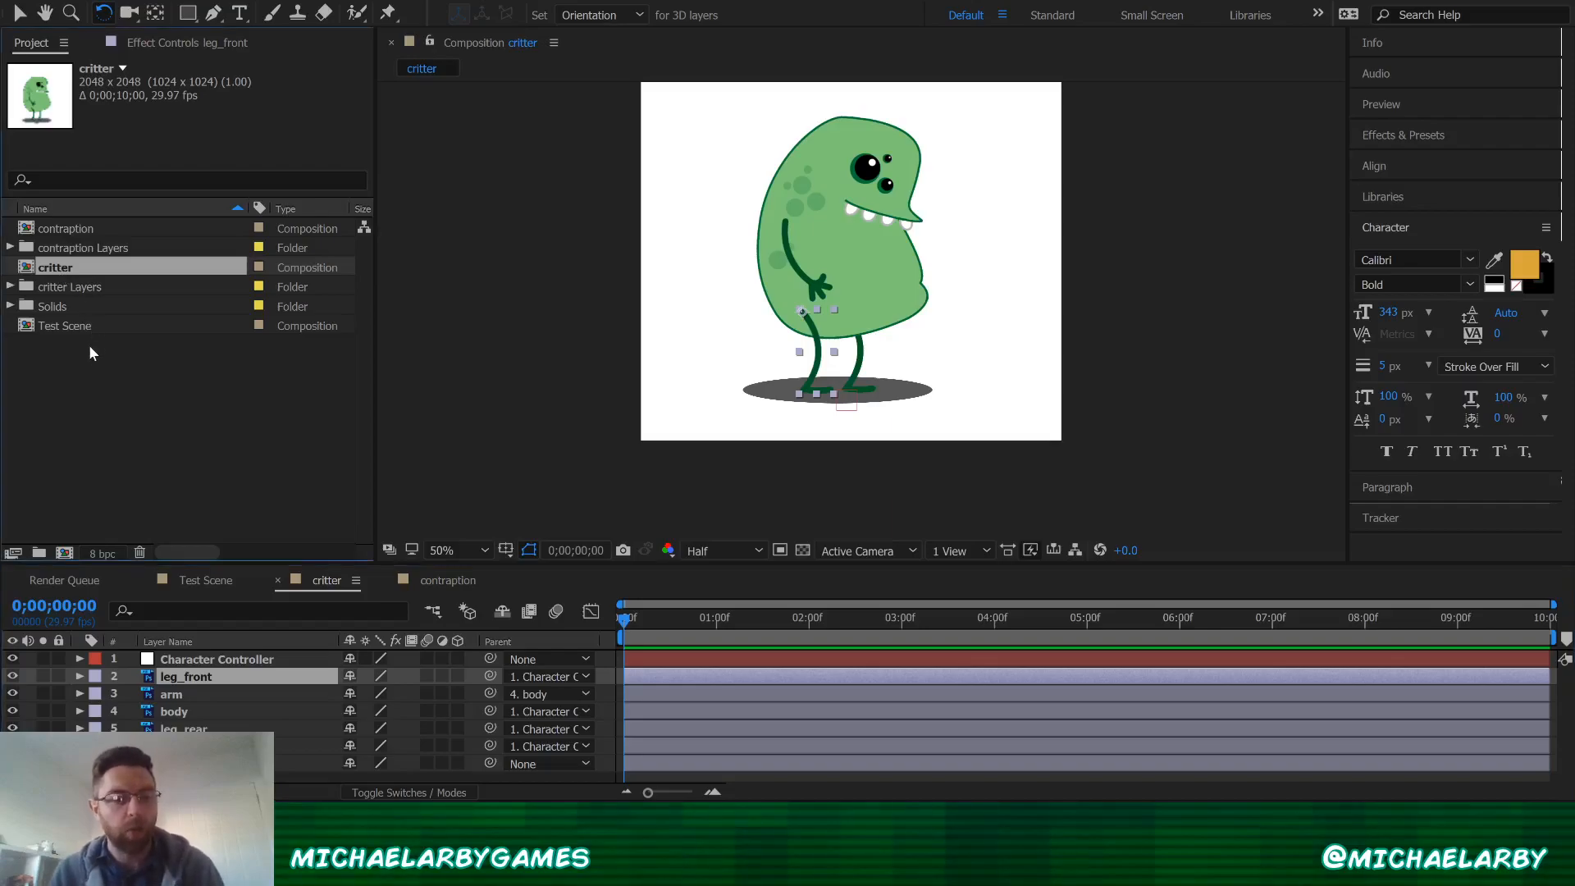
# - Rename the critter composition as critter_master
pyautogui.press('Return')
pyautogui.click(104, 266)
pyautogui.write('_ ma')
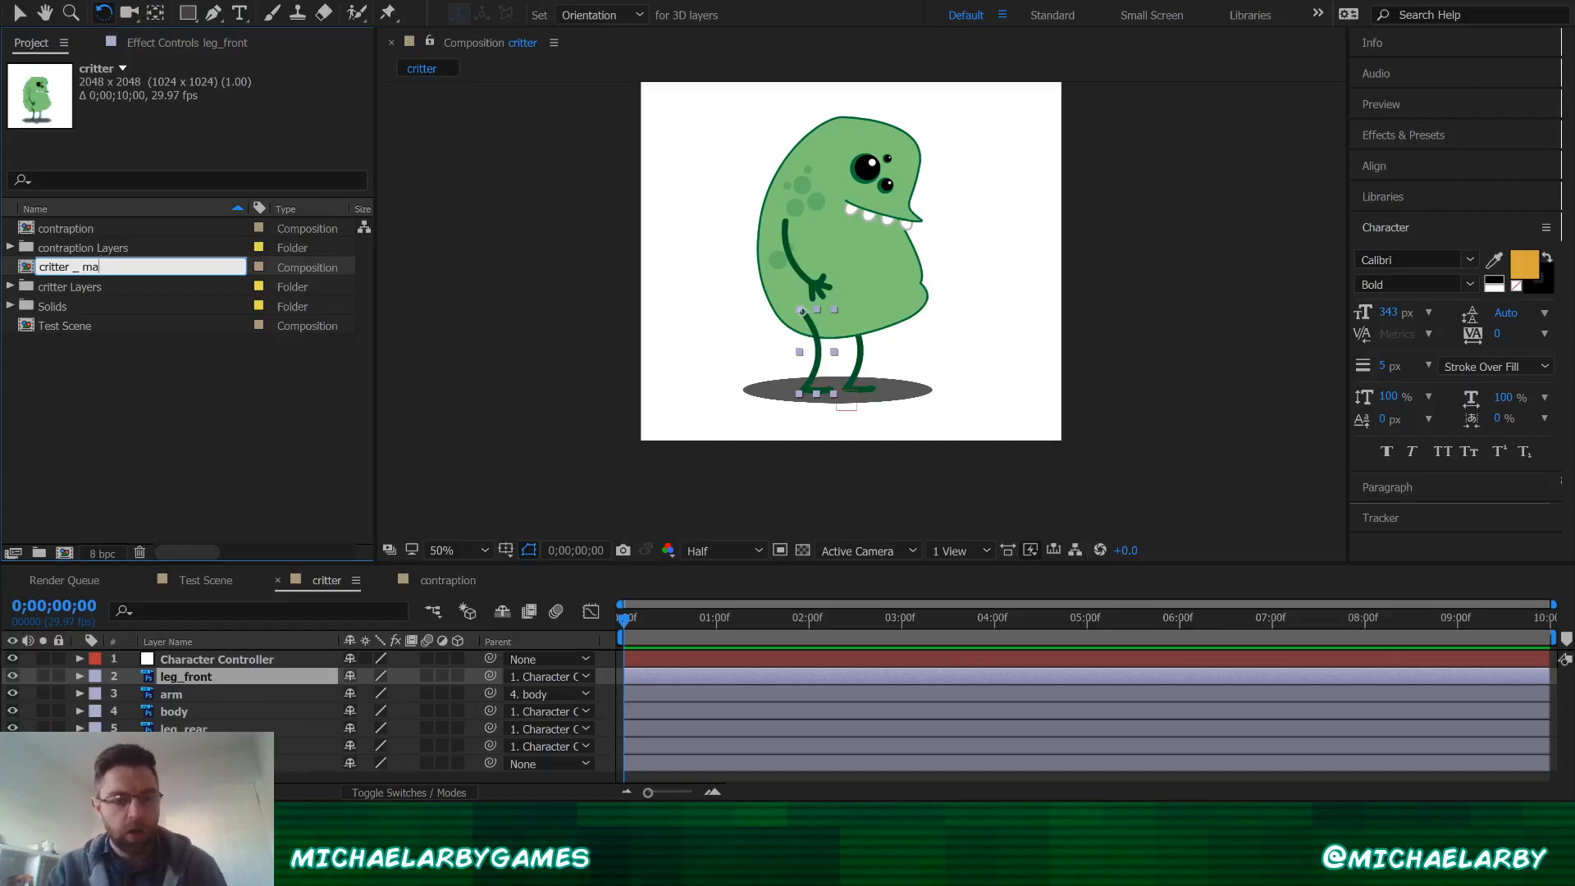
pyautogui.press('BackSpace')
pyautogui.press('BackSpace')
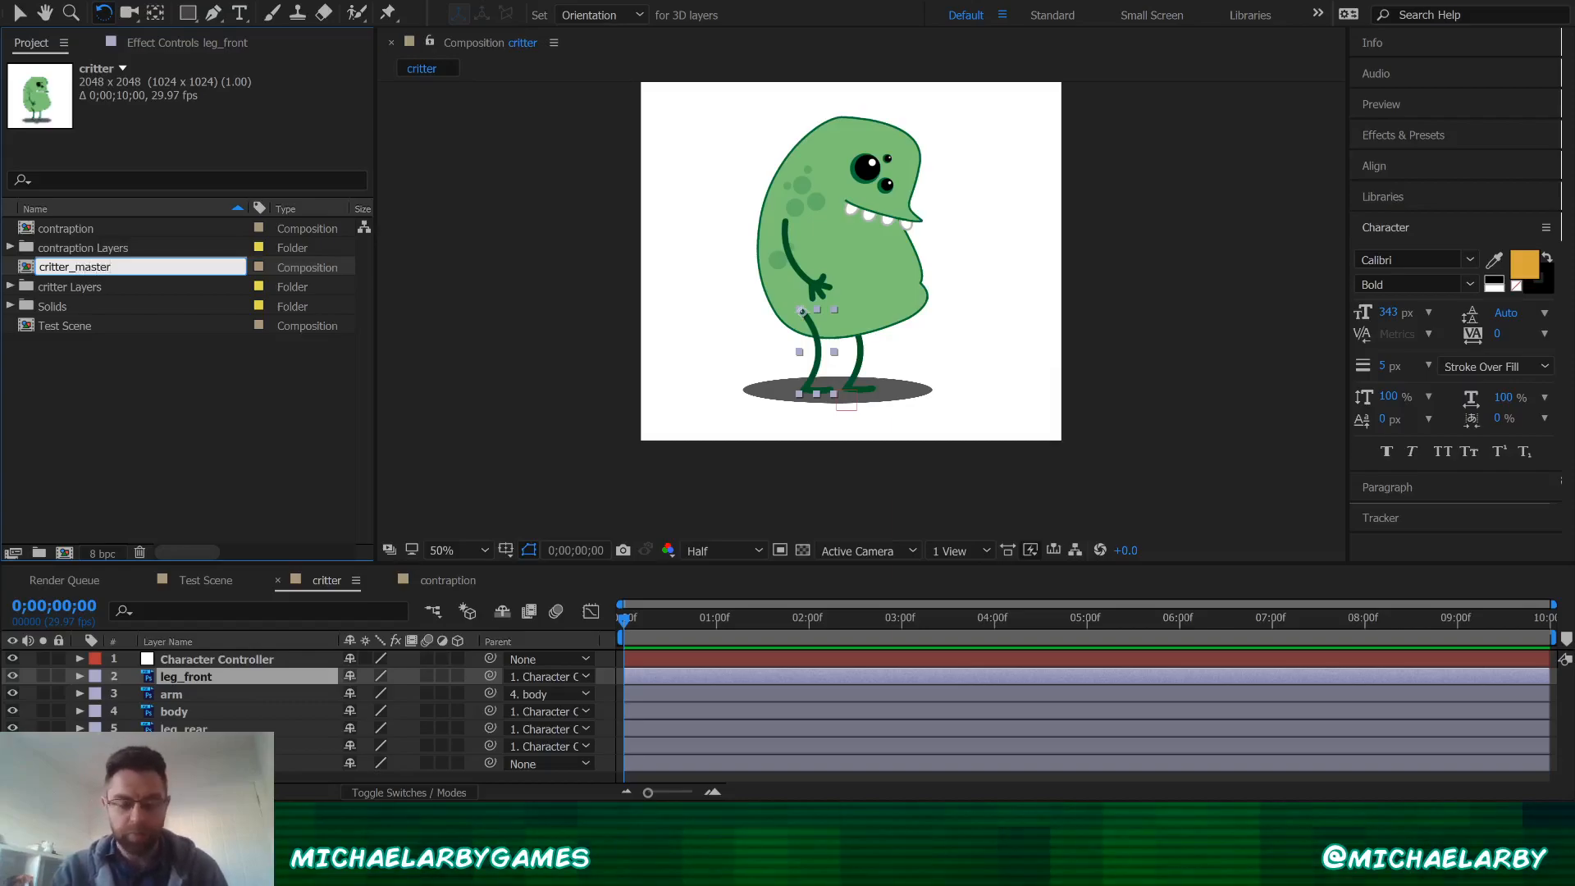
pyautogui.press('Return')
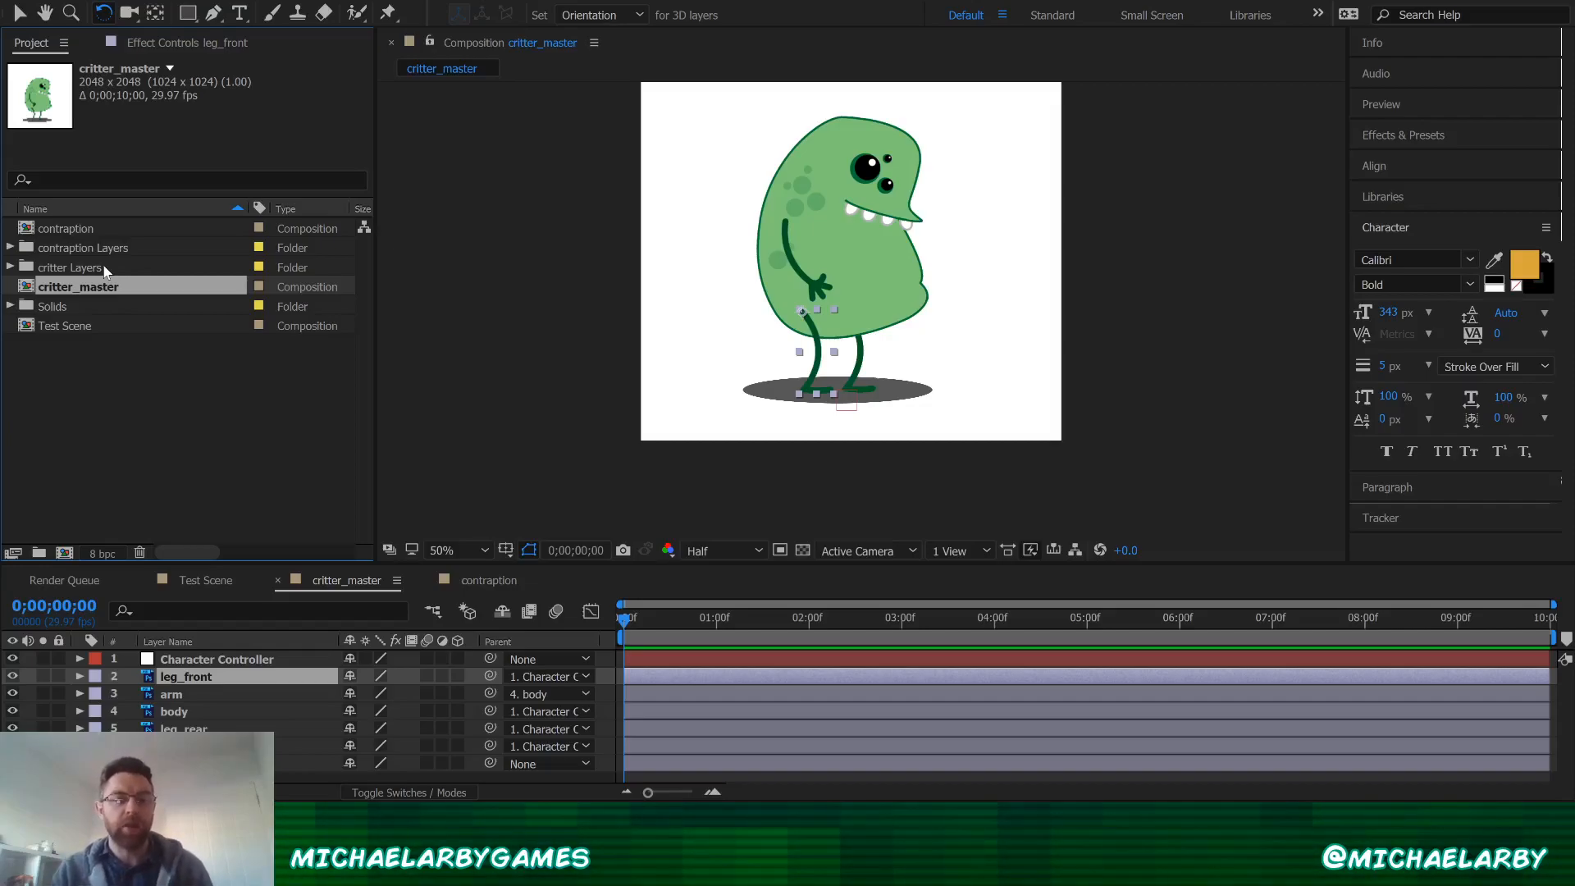
pyautogui.click(133, 325)
pyautogui.click(120, 287)
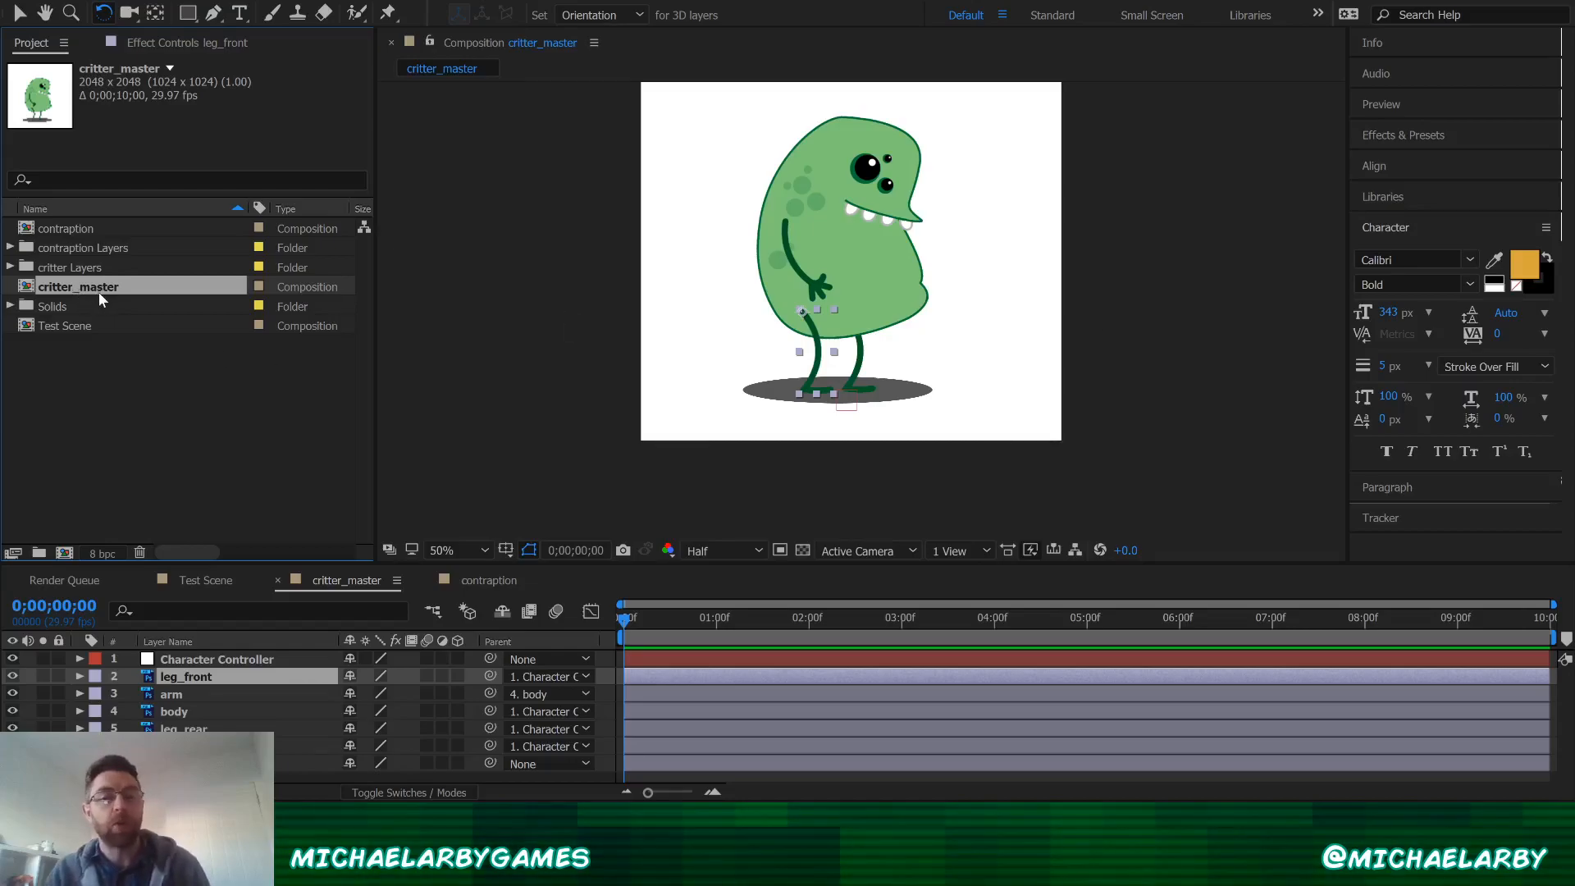
pyautogui.click(144, 435)
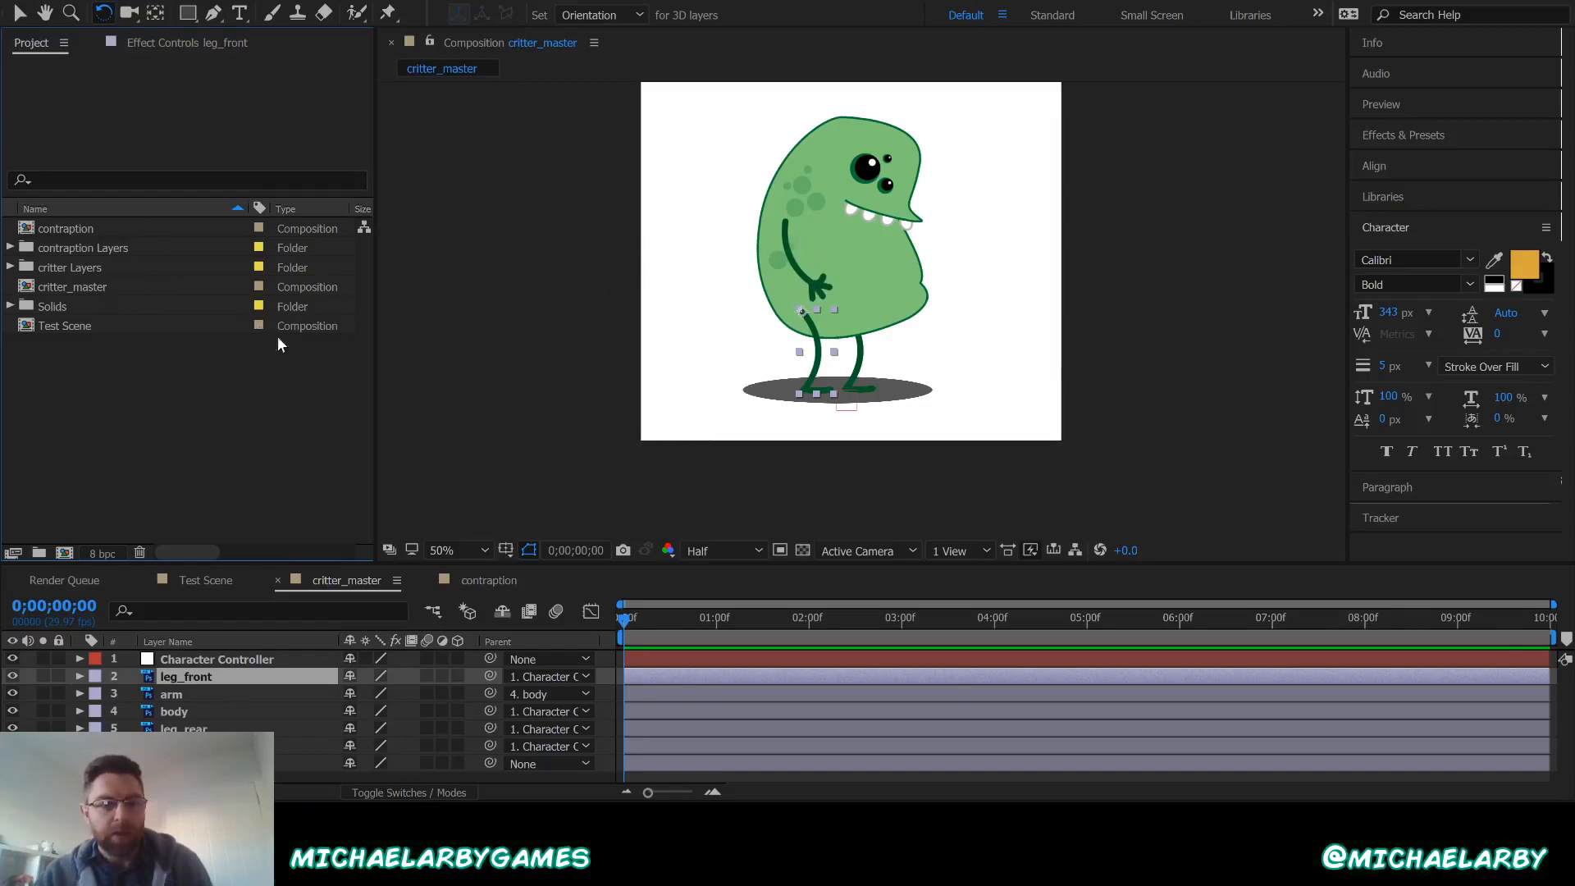
# - Inspect the big gear in the contraption composition and return to the critter_master composition
pyautogui.click(83, 232)
pyautogui.doubleClick(82, 230)
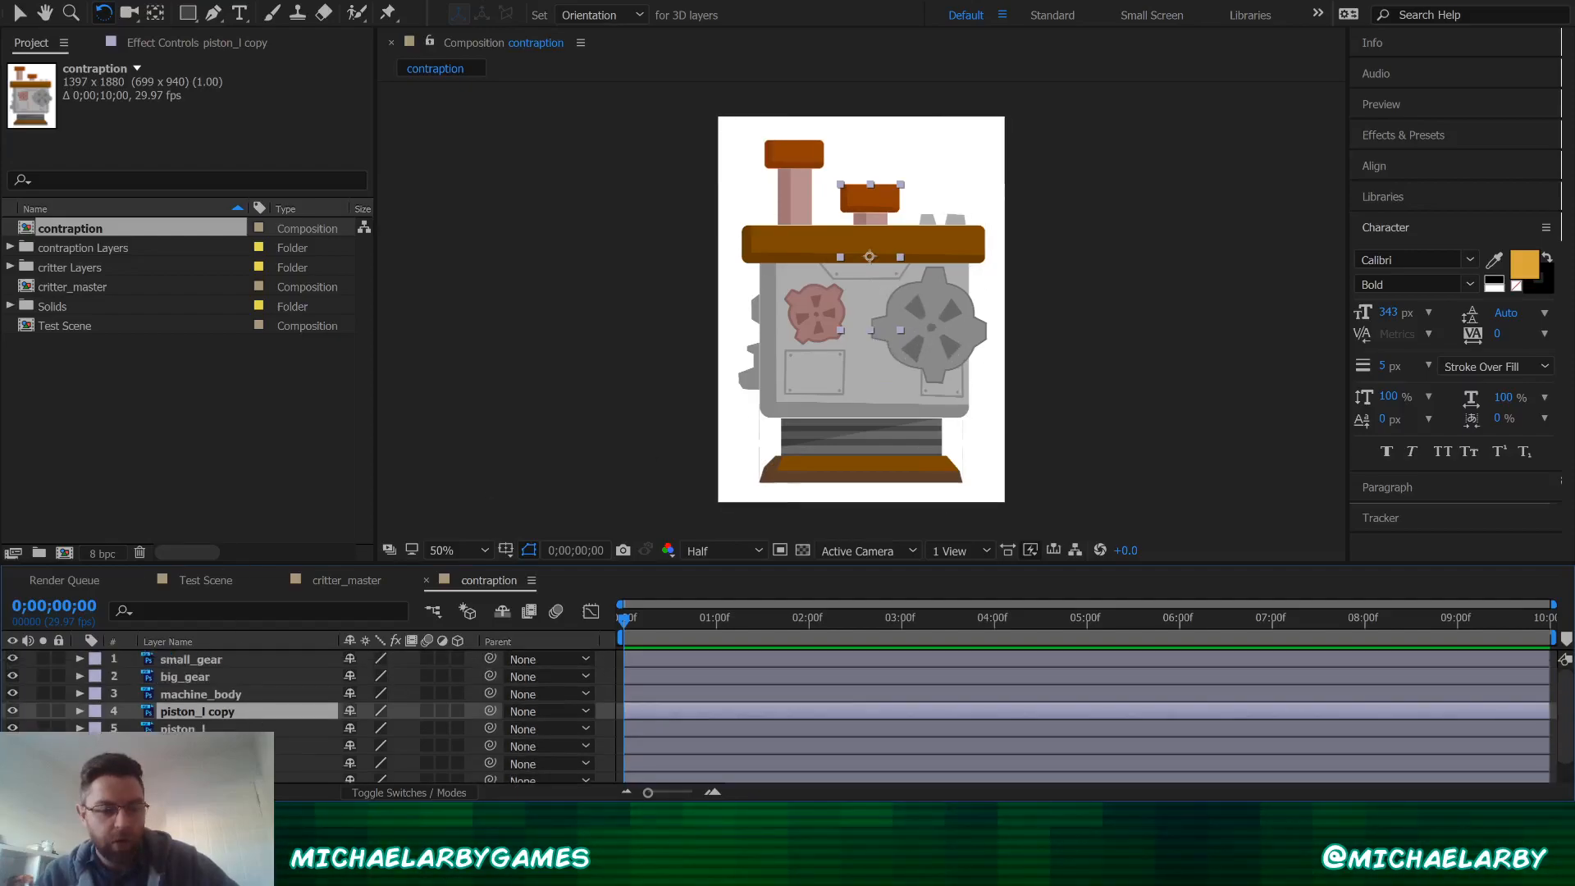
pyautogui.click(972, 371)
pyautogui.click(914, 333)
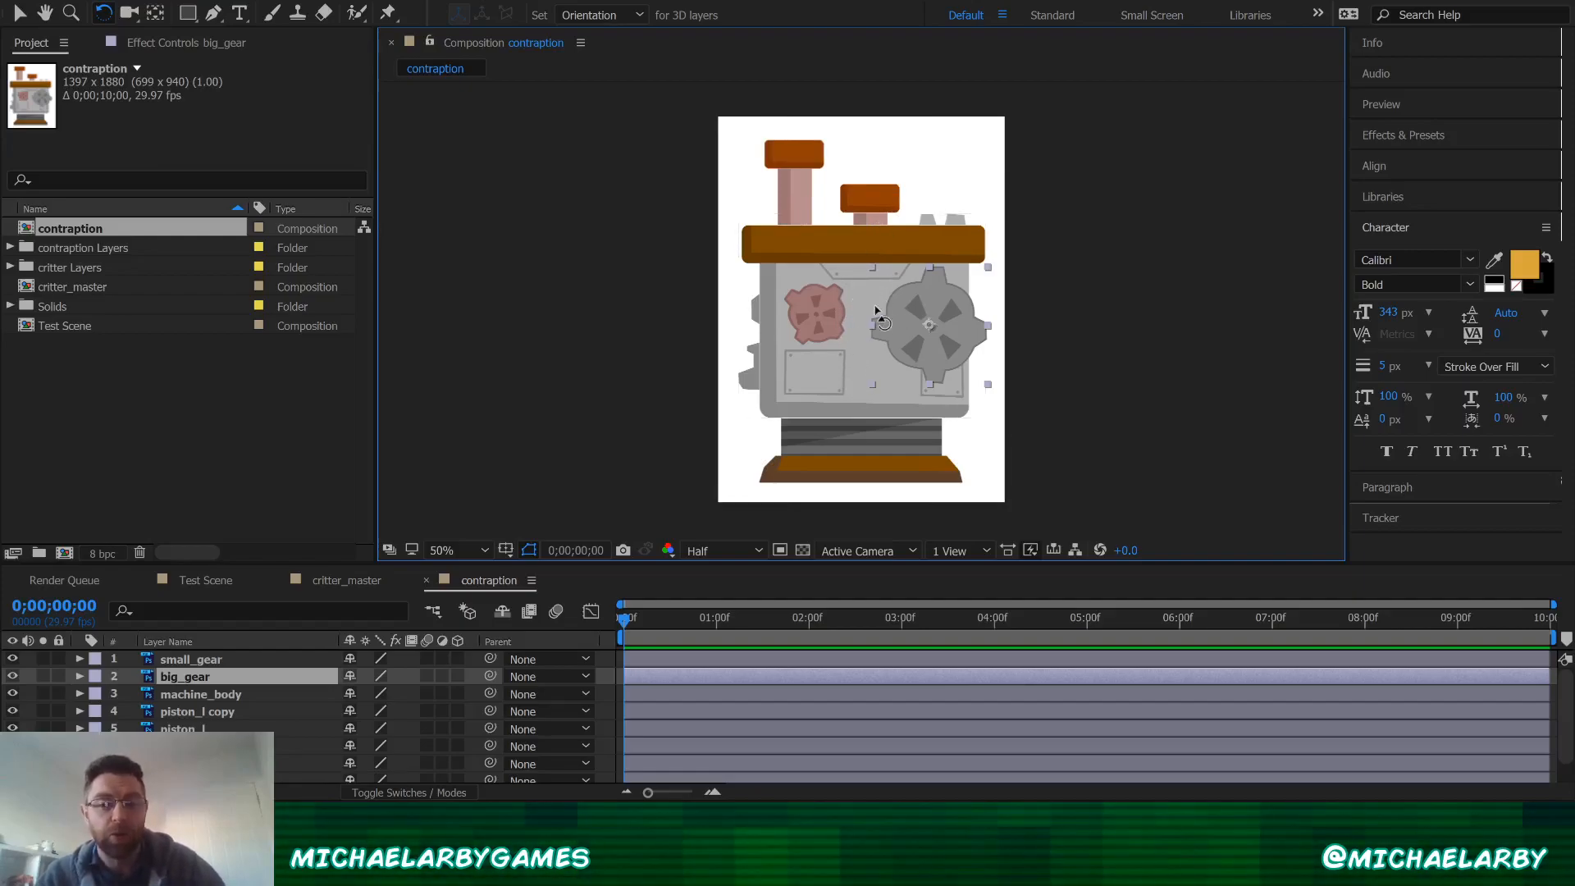
pyautogui.click(233, 580)
pyautogui.click(349, 584)
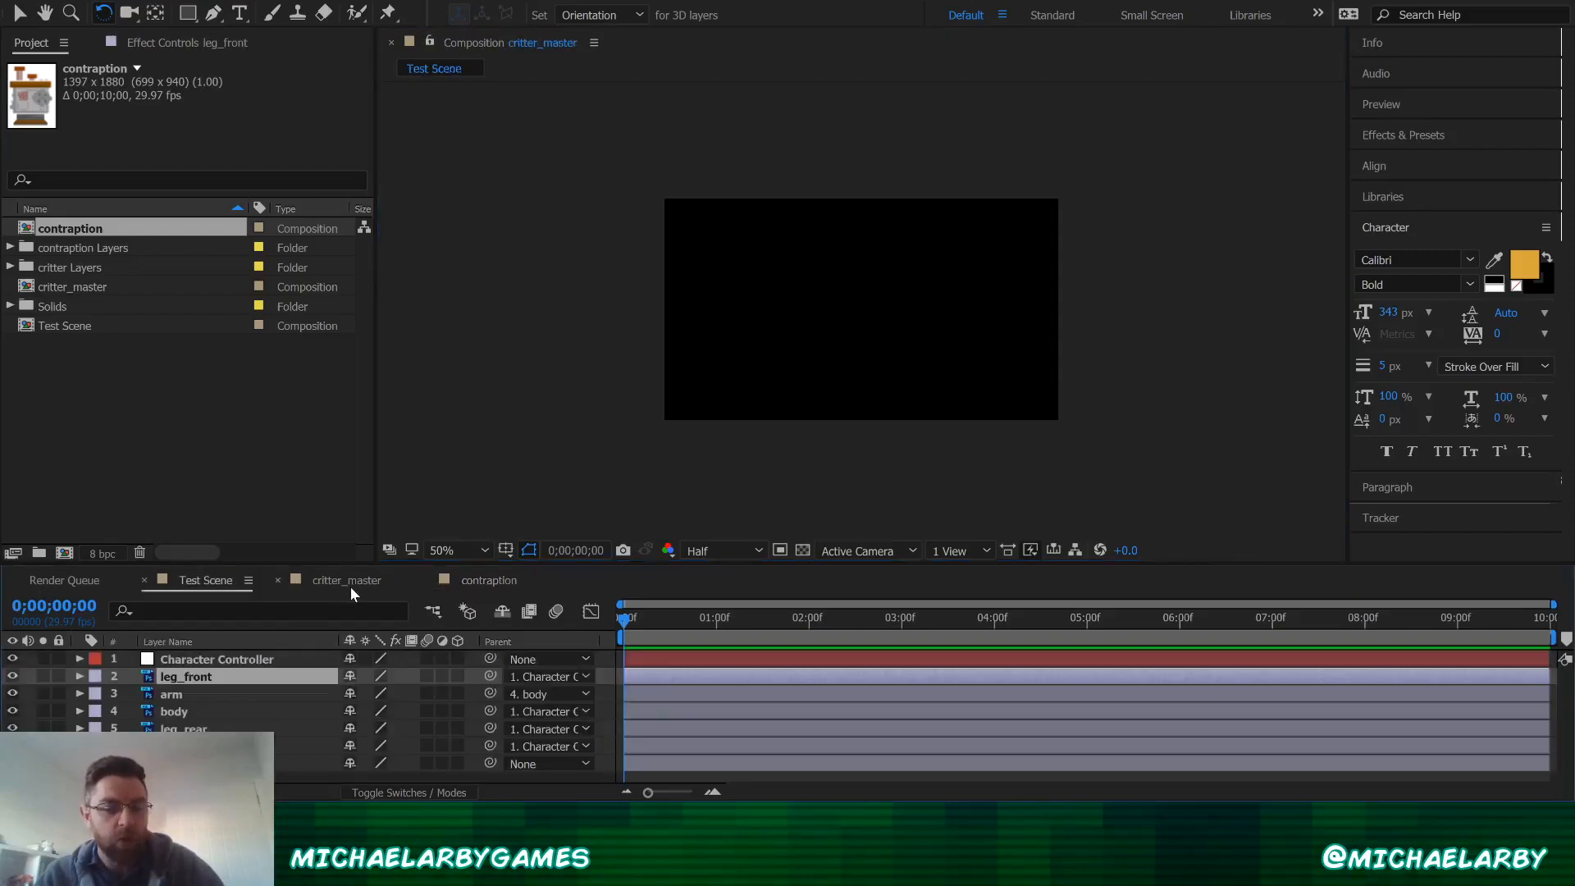